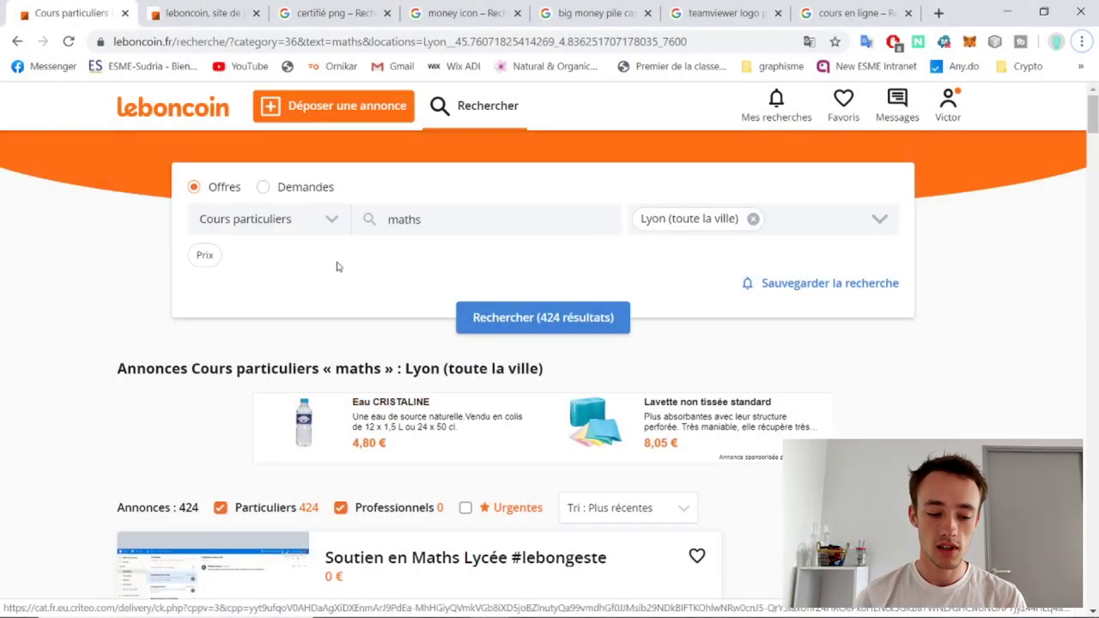
scroll(391, 389, "down", 2)
scroll(391, 390, "down", 2)
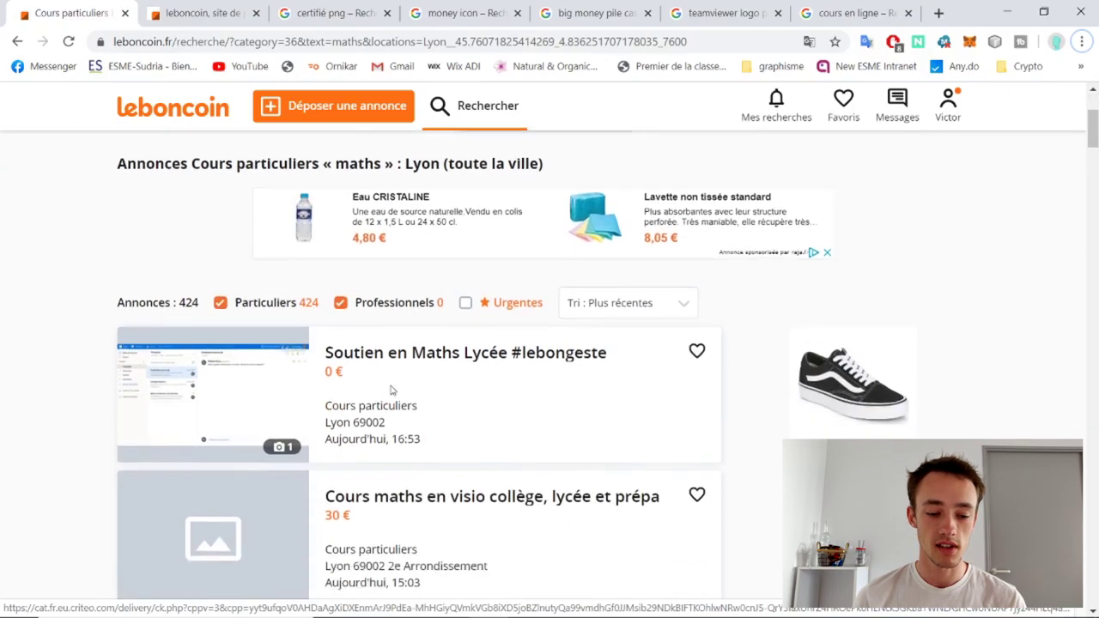
scroll(391, 389, "down", 2)
scroll(391, 389, "down", 2)
scroll(391, 389, "down", 1)
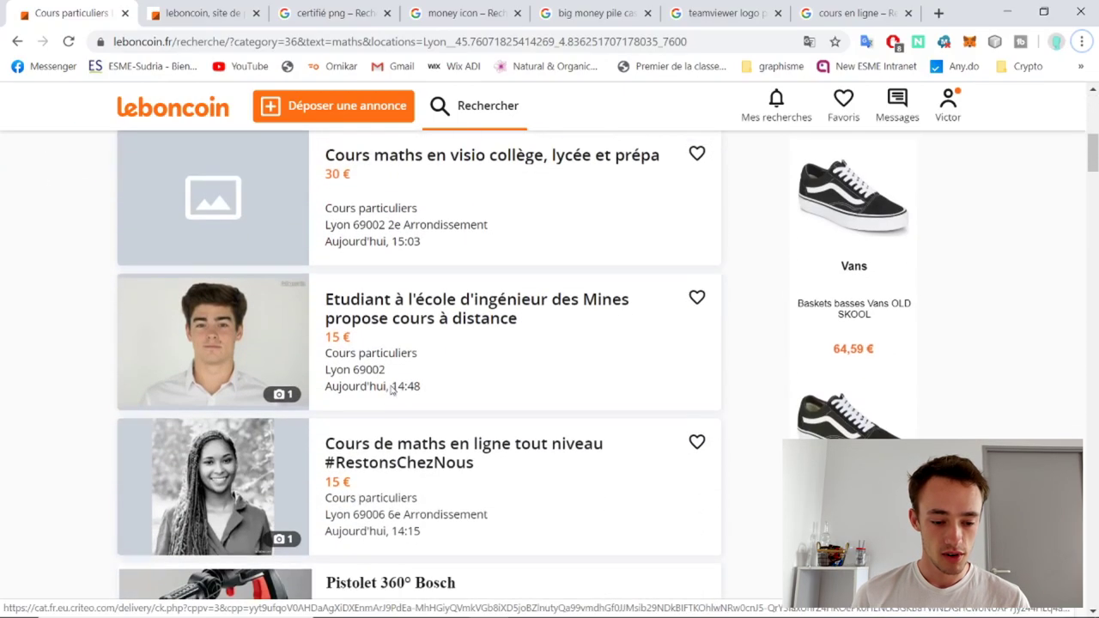
scroll(391, 391, "down", 2)
scroll(391, 393, "down", 1)
scroll(391, 393, "down", 2)
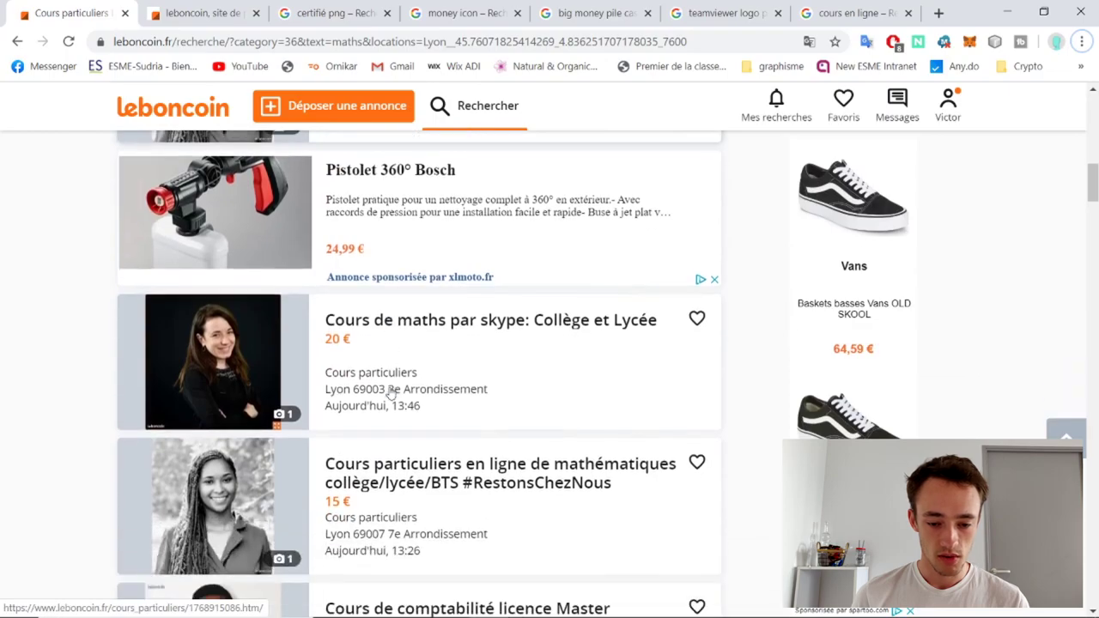
scroll(353, 420, "down", 1)
scroll(352, 425, "down", 1)
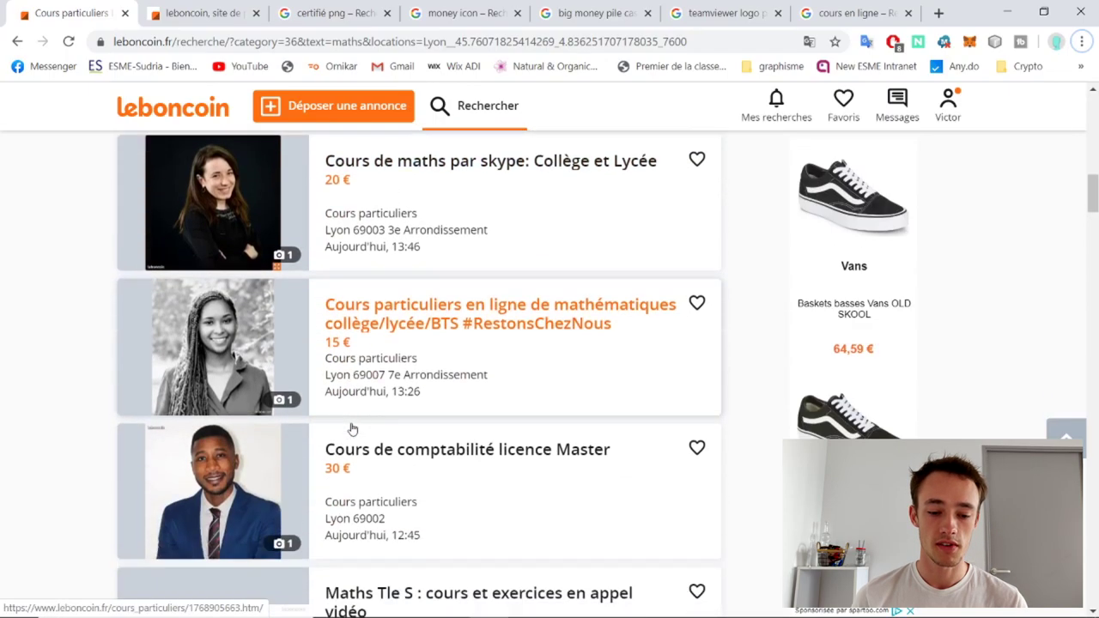
scroll(352, 429, "down", 1)
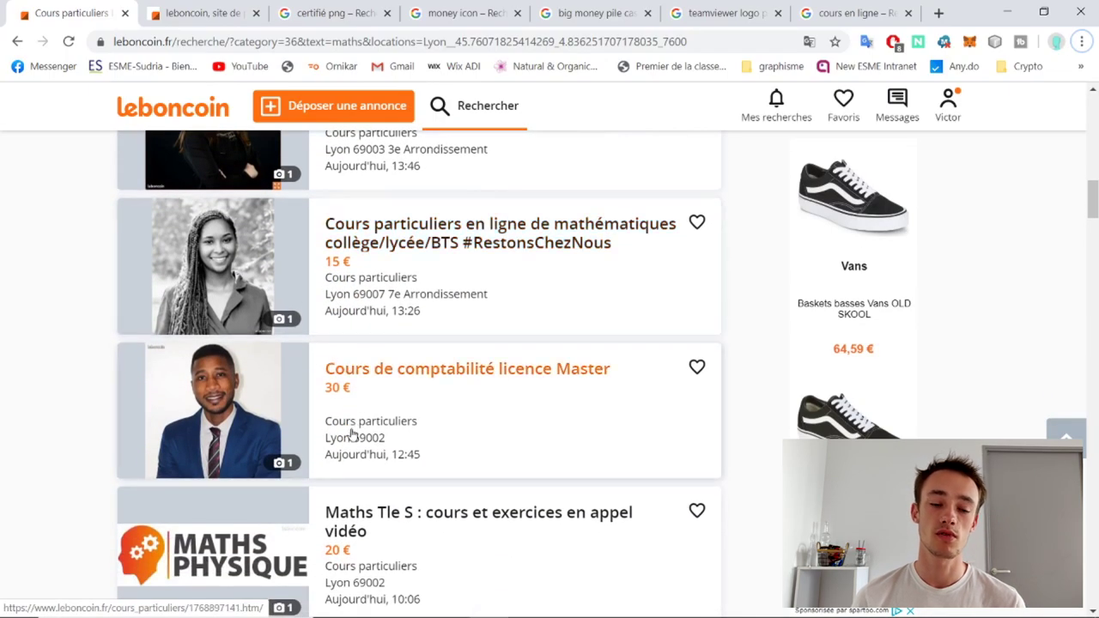
scroll(352, 431, "down", 1)
scroll(352, 434, "down", 4)
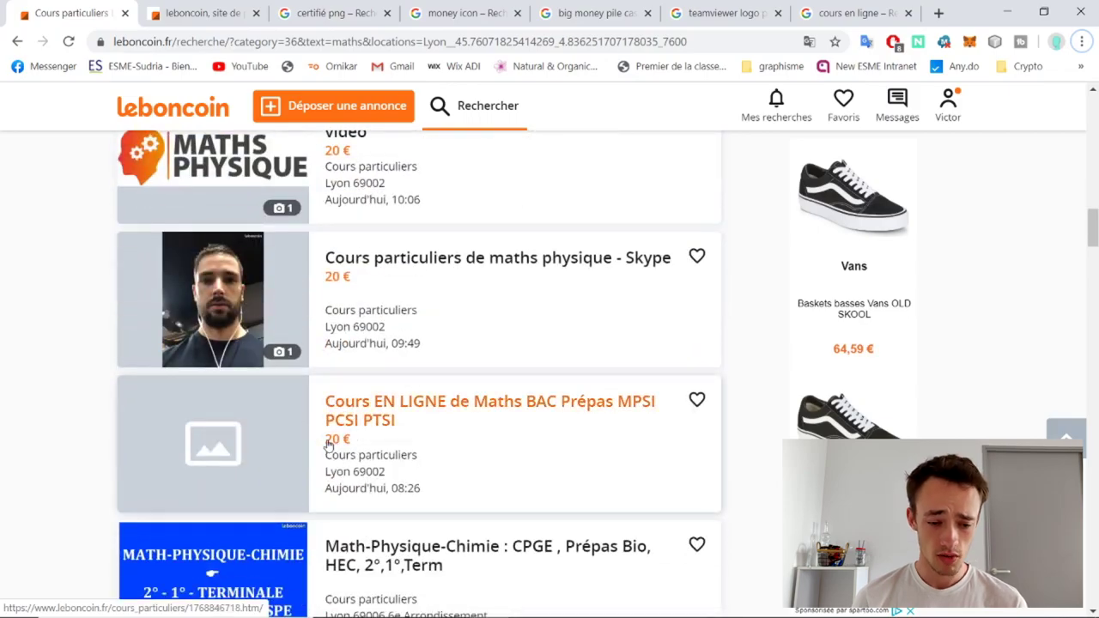
scroll(327, 439, "down", 1)
scroll(274, 442, "down", 1)
scroll(273, 442, "down", 1)
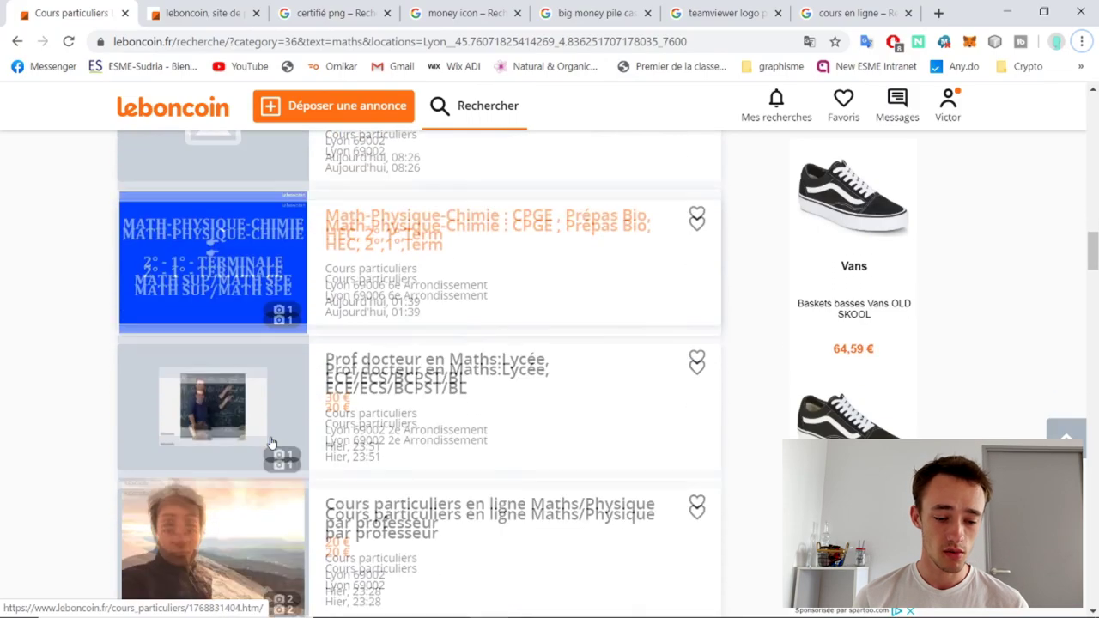
scroll(271, 444, "down", 1)
scroll(271, 445, "down", 1)
scroll(271, 445, "down", 2)
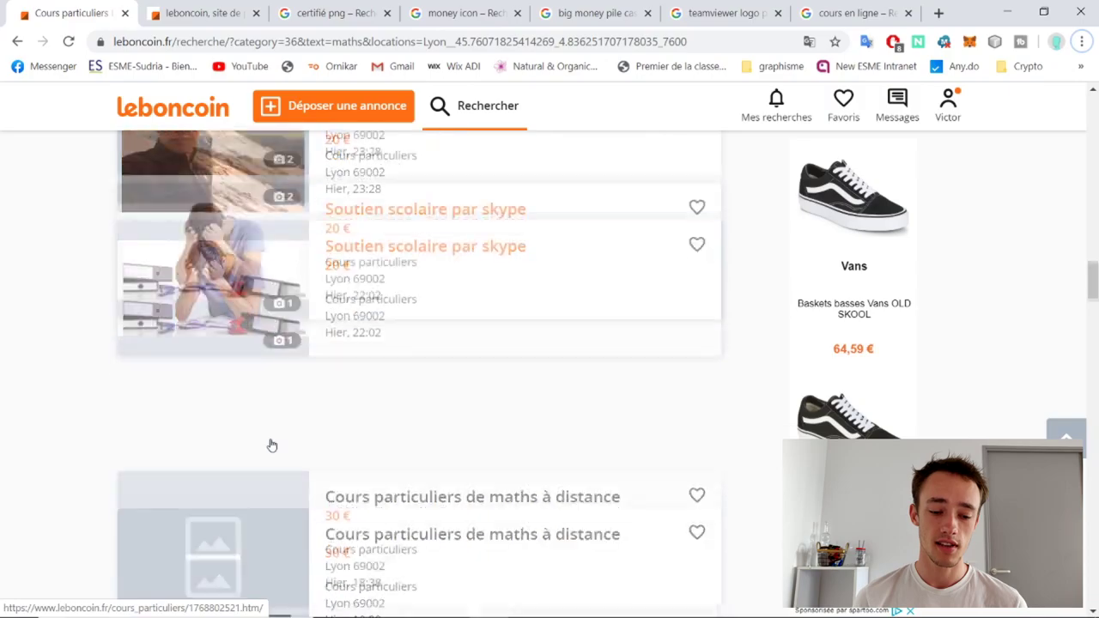
scroll(270, 445, "down", 3)
scroll(372, 436, "down", 3)
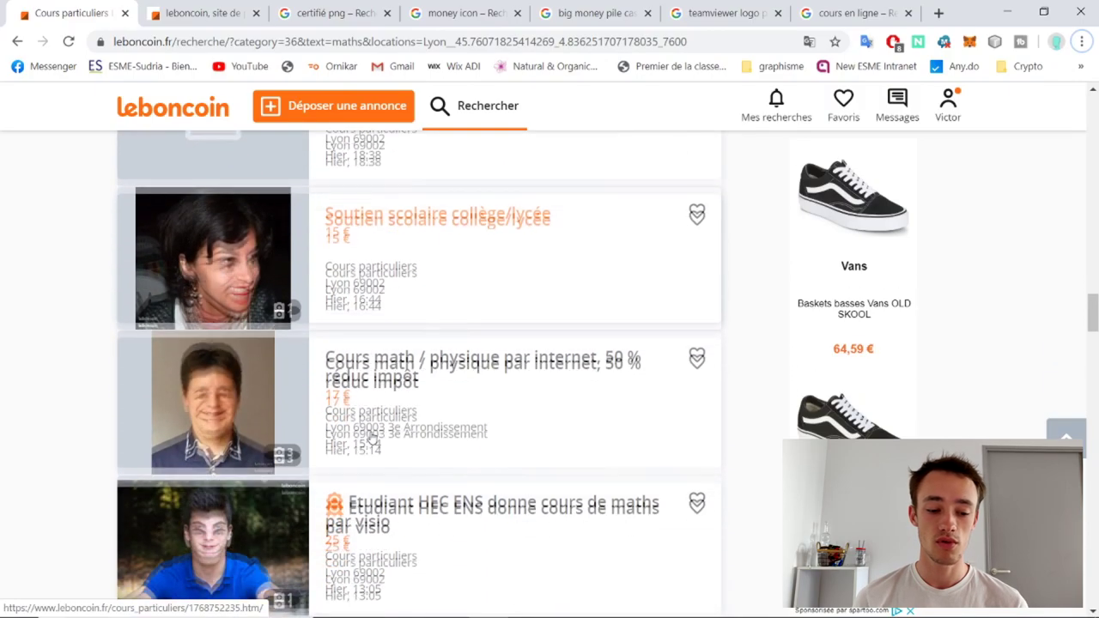
scroll(371, 438, "down", 2)
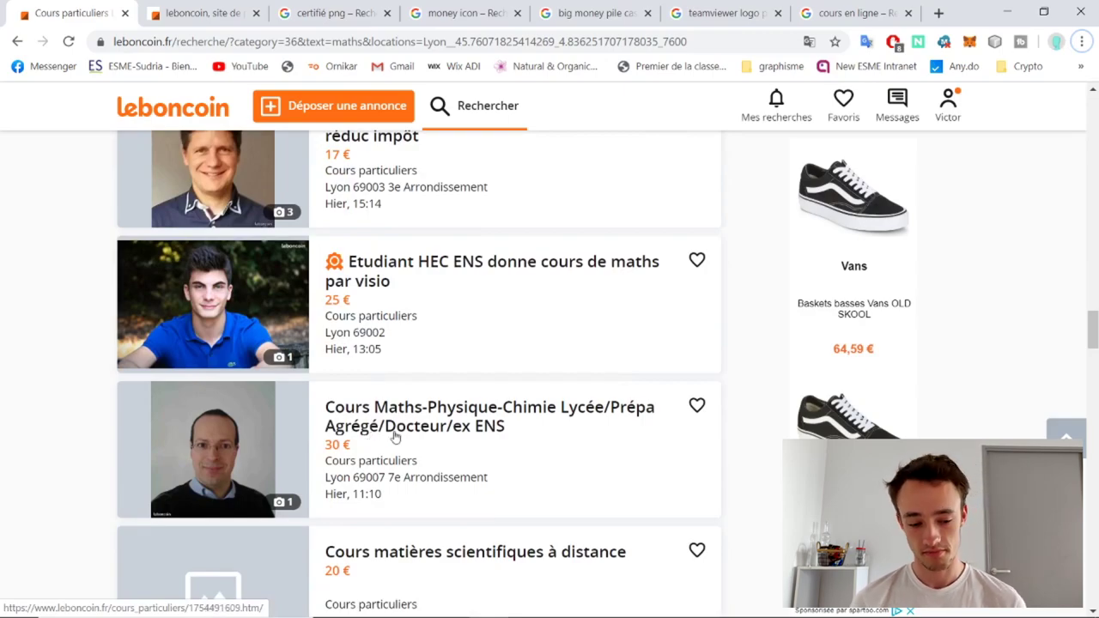
scroll(394, 436, "up", 15)
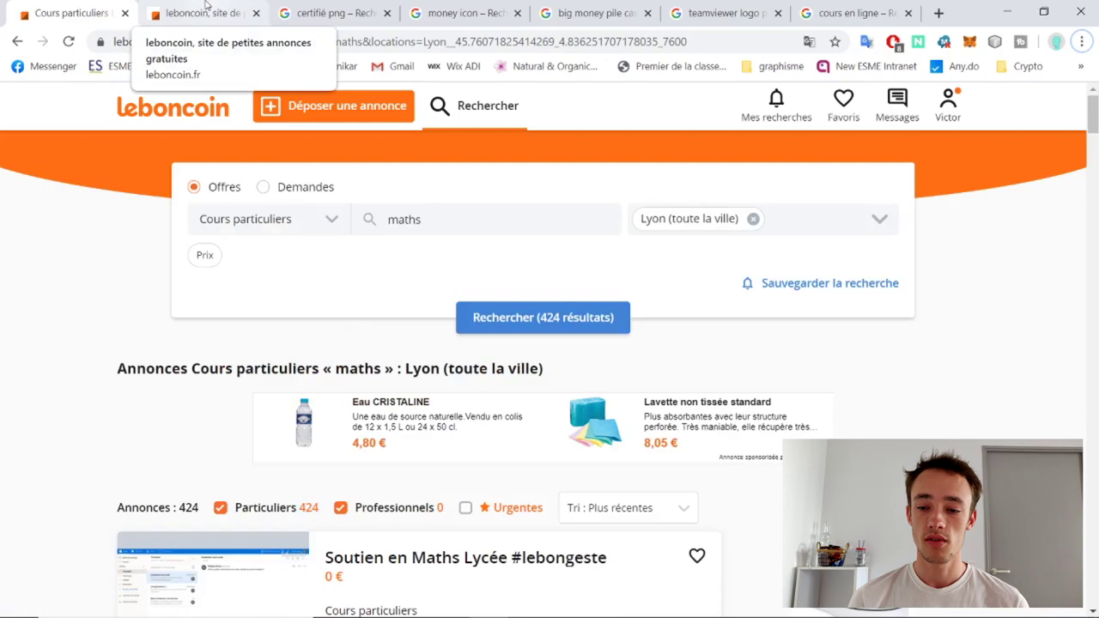
Show leboncoin's Mes annonces page with the 2 online ads, then go to PowerPoint's new-file options
left_click(205, 11)
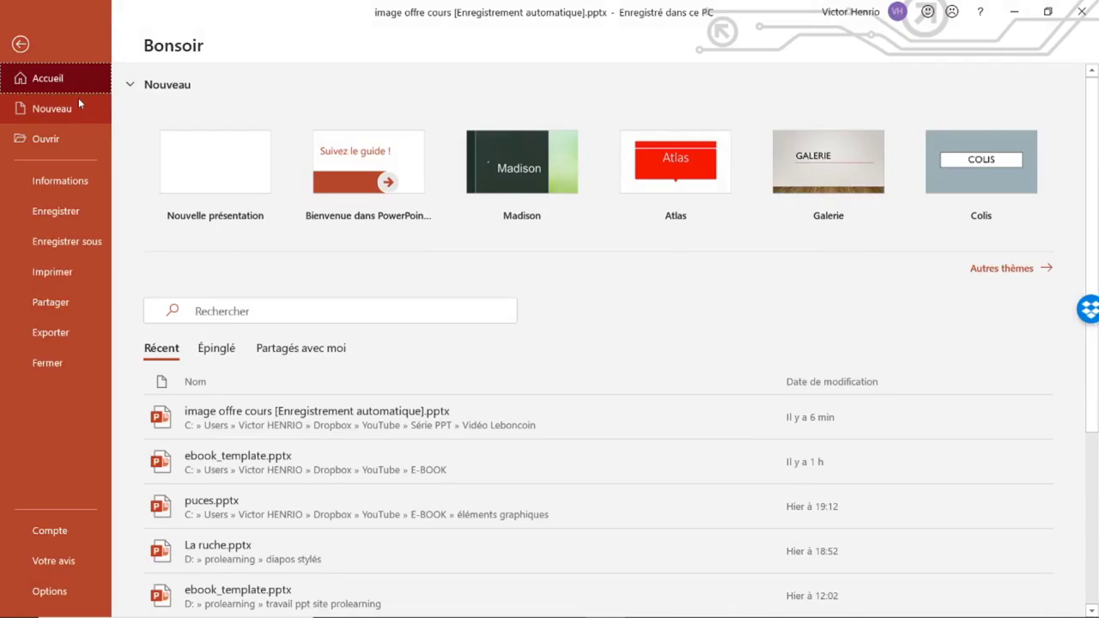
left_click(78, 101)
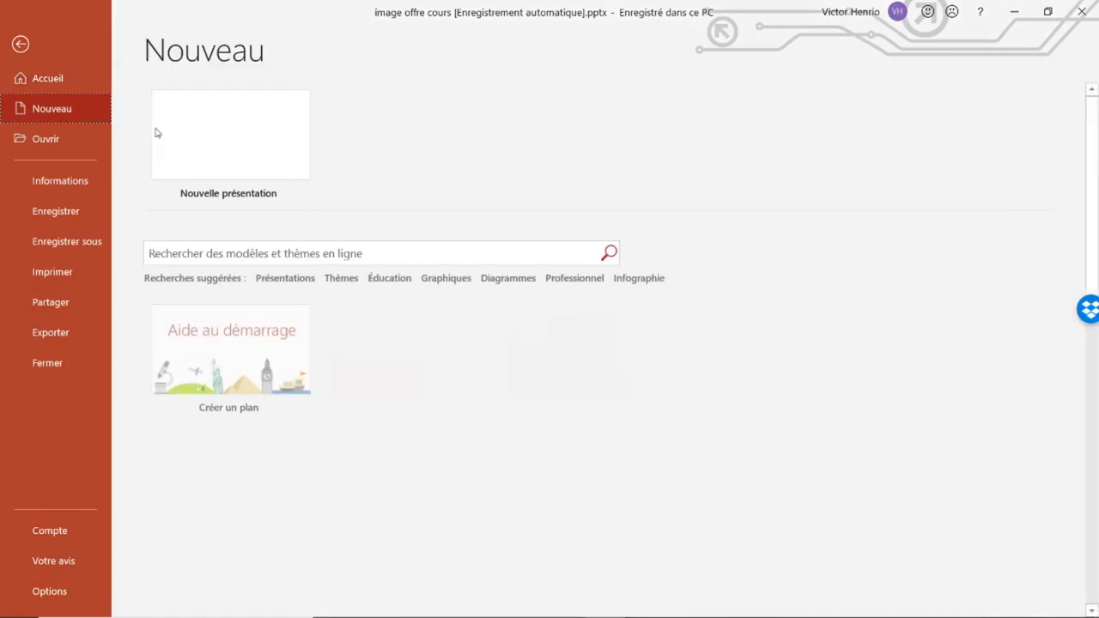
Create a new presentation and set its slide layout to Vide
left_click(184, 143)
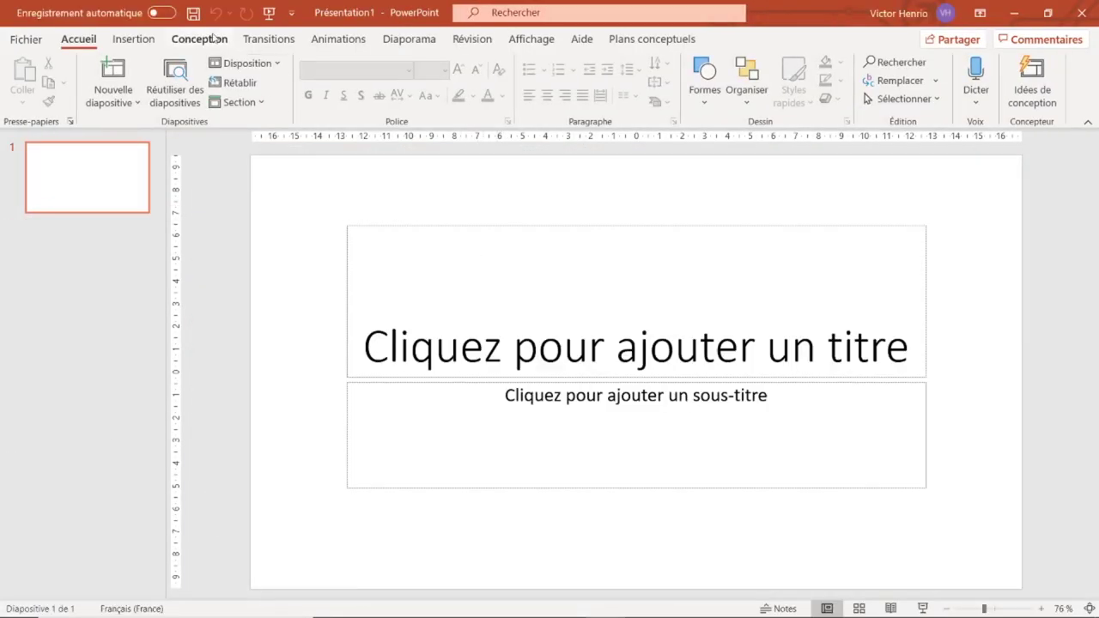
left_click(247, 63)
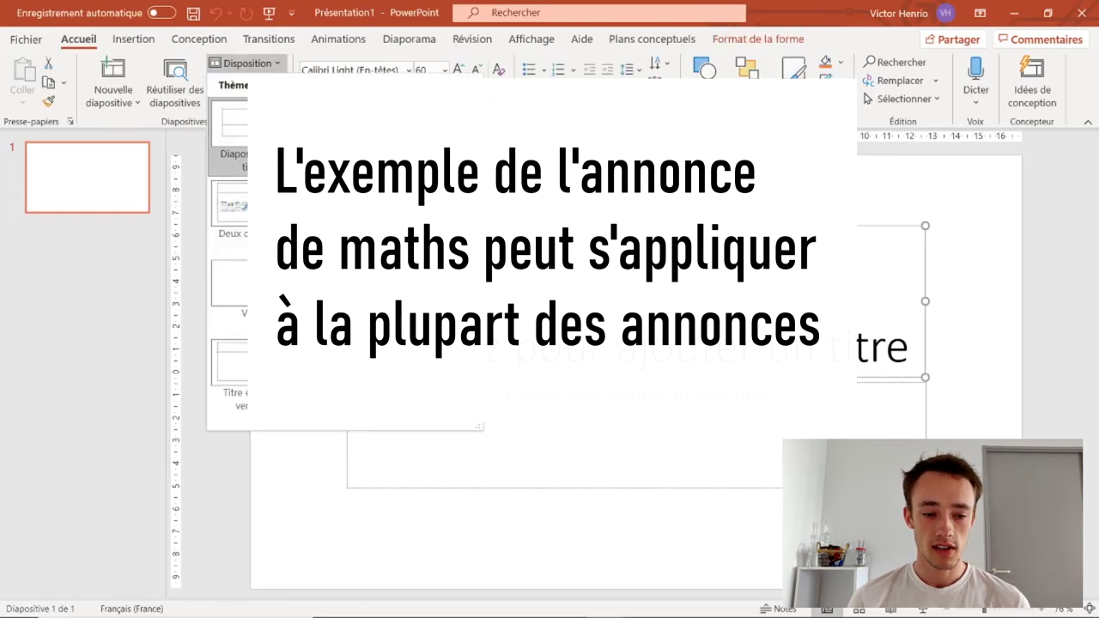
left_click(227, 274)
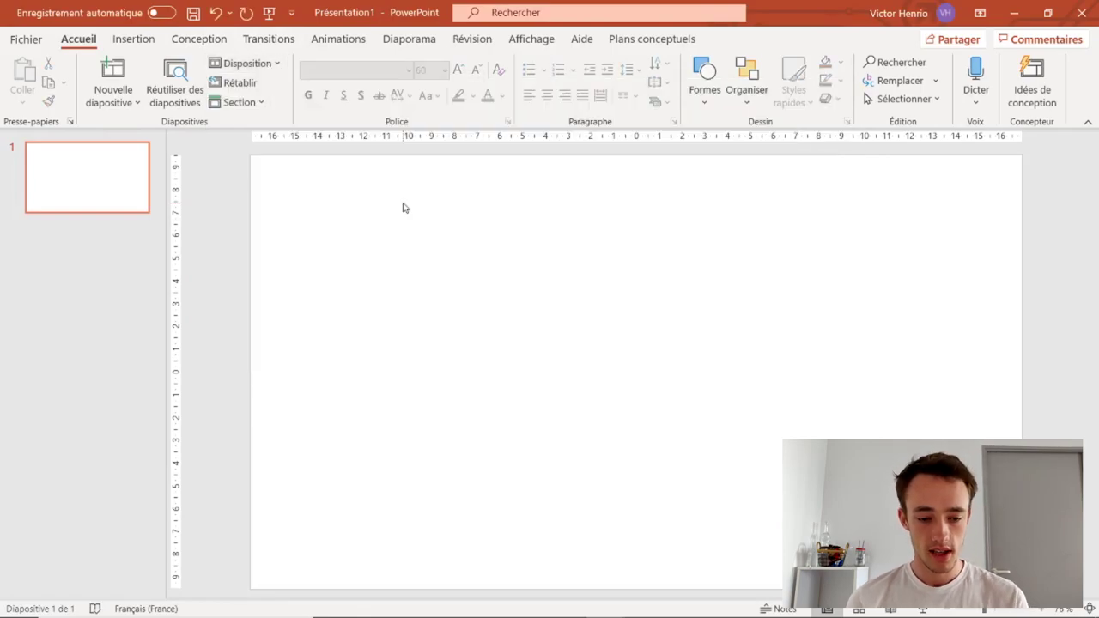
Return to the browser and show the 'certifié png' image results
key("alt+Tab")
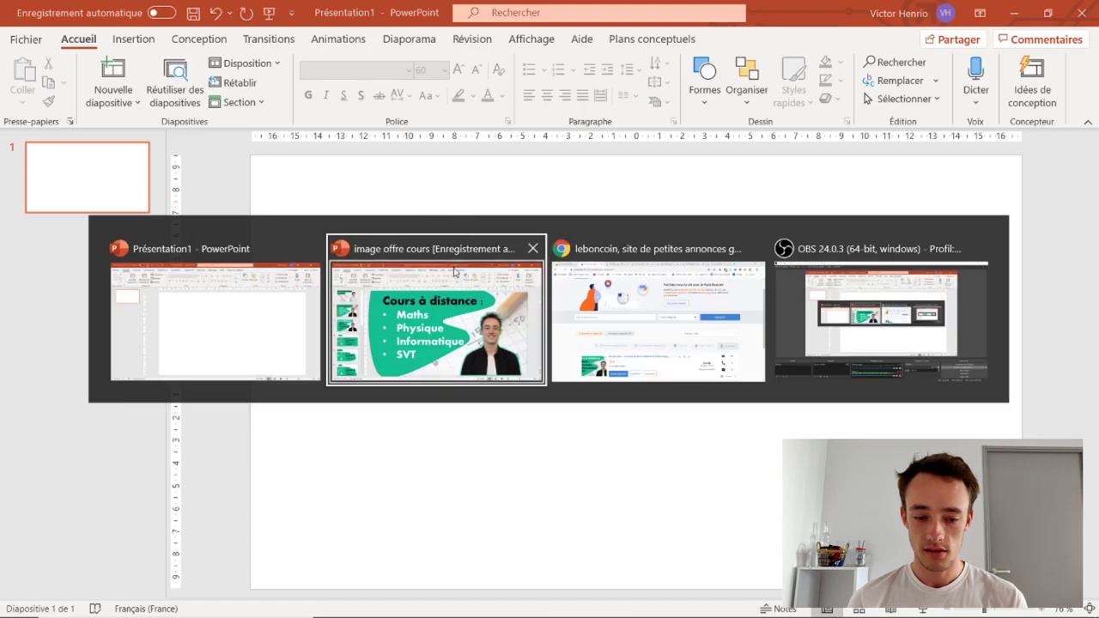
key("alt+Tab")
key("alt+Tab")
left_click(681, 315)
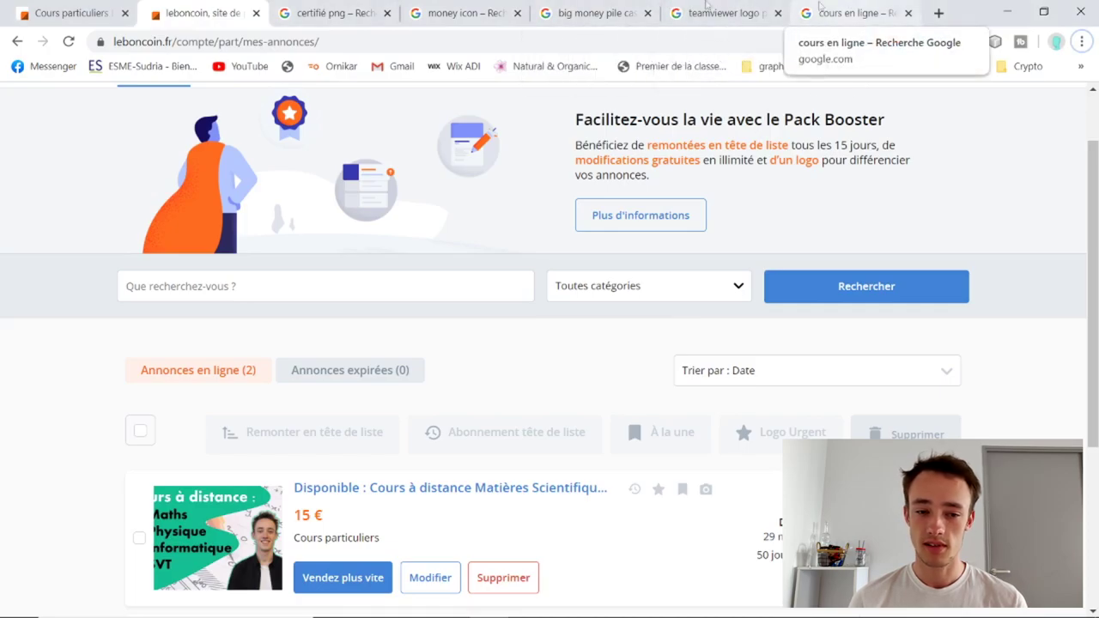
left_click(337, 13)
Copy the dark ribbon badge with a check mark and return to the empty PowerPoint slide
scroll(471, 299, "up", 2)
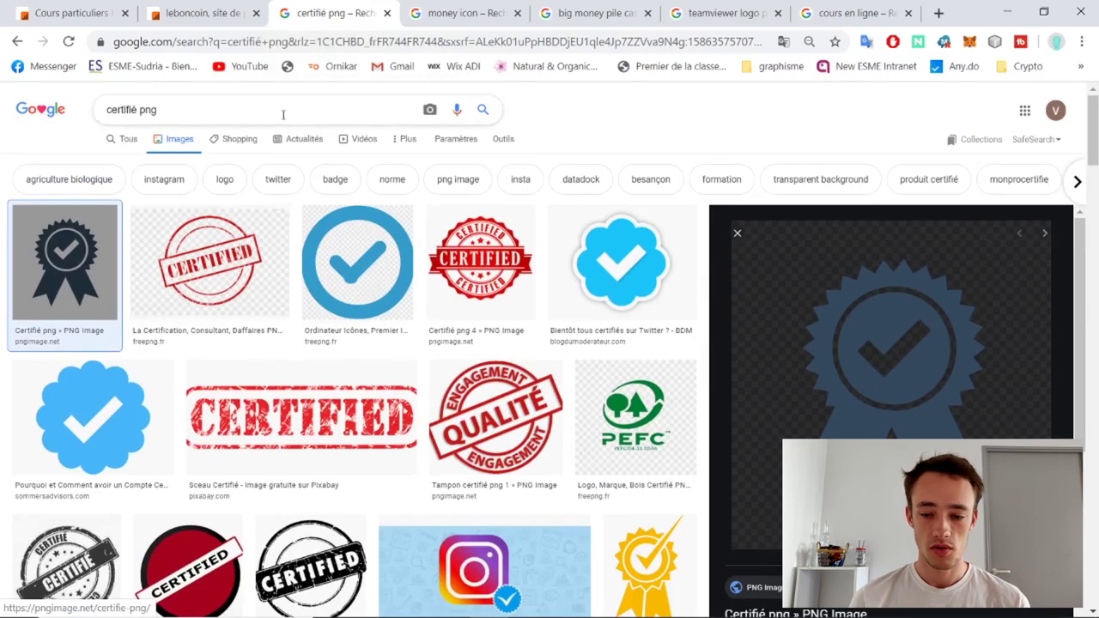
right_click(889, 335)
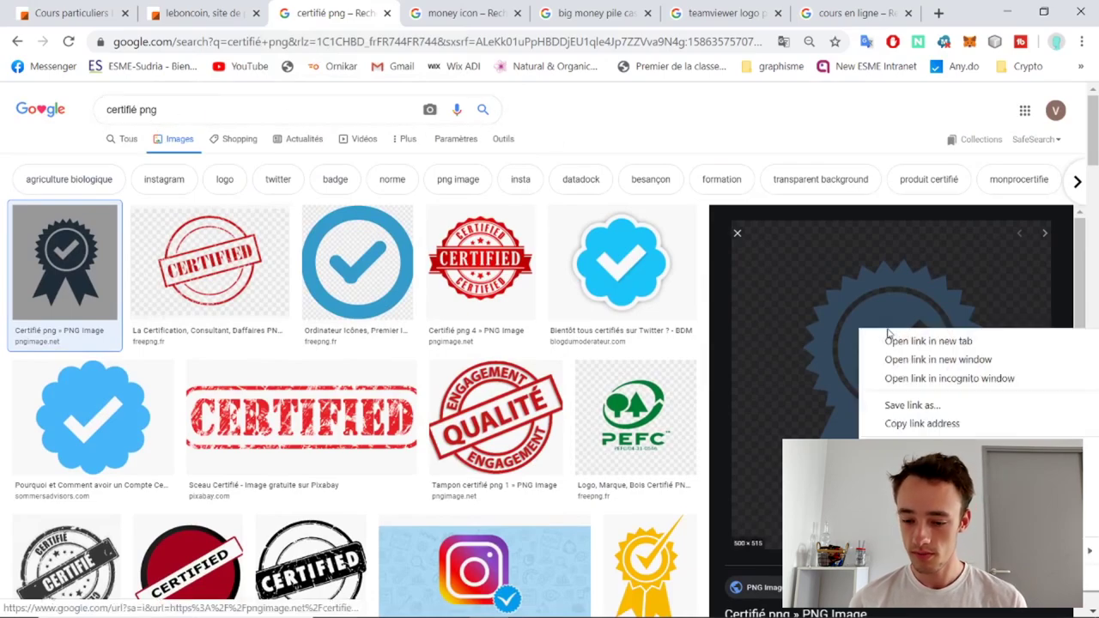
key("Escape")
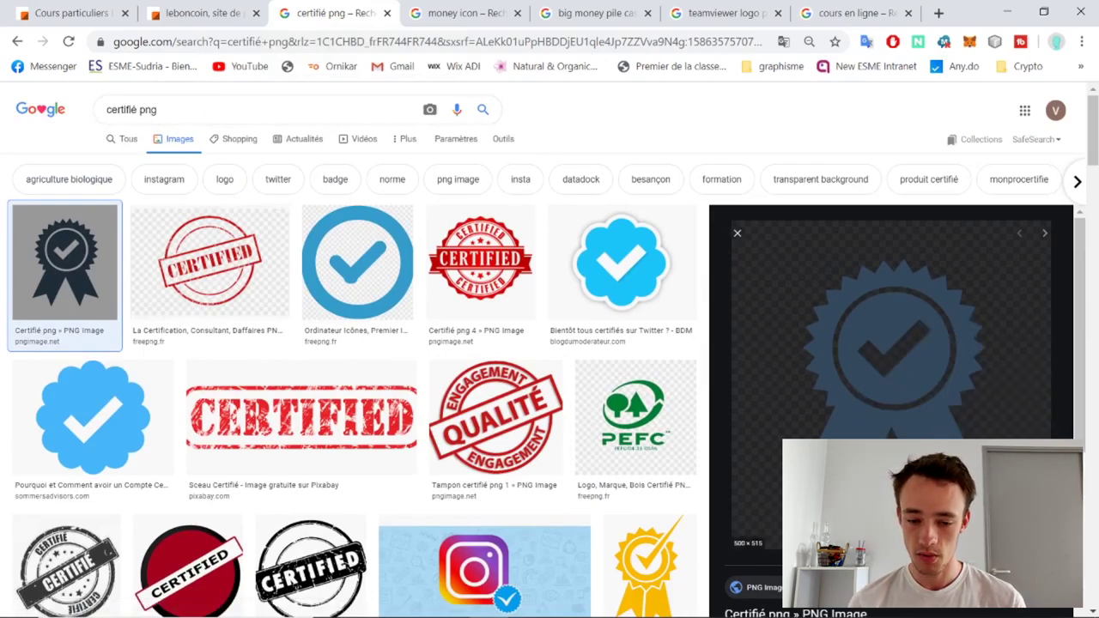
key("alt+Tab")
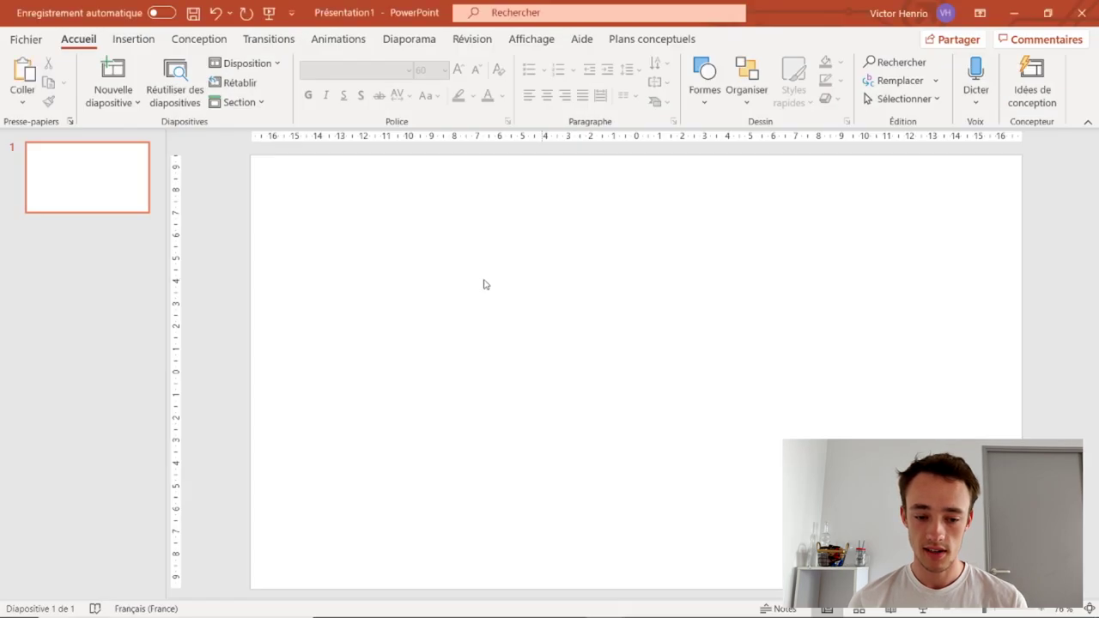
right_click(421, 278)
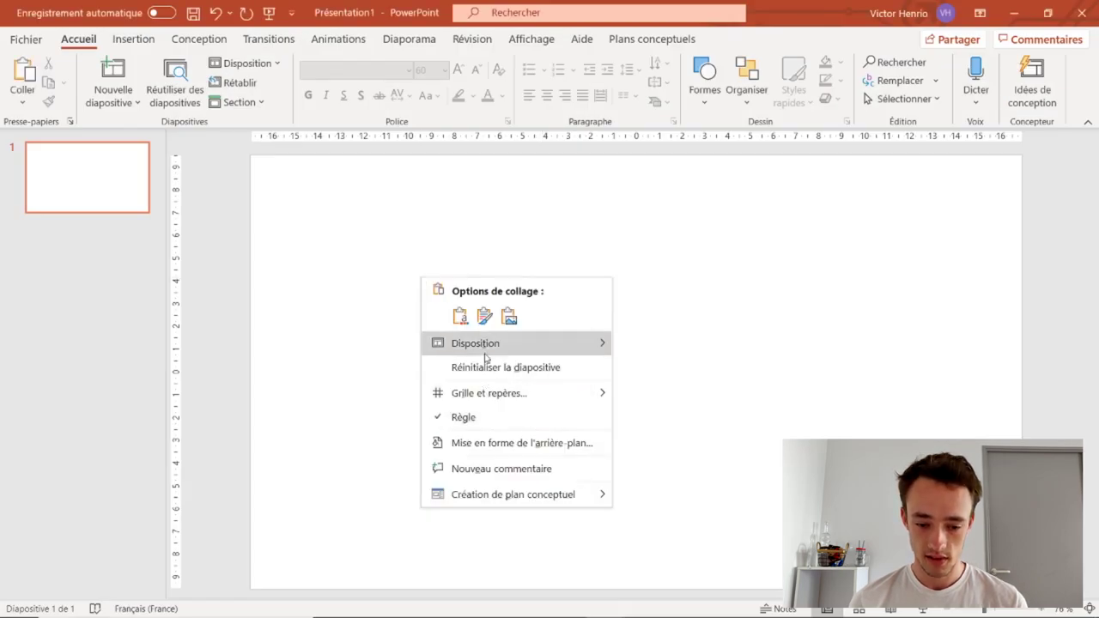
Paste the ribbon badge onto the slide and close the design suggestions
left_click(812, 287)
key("ctrl+v")
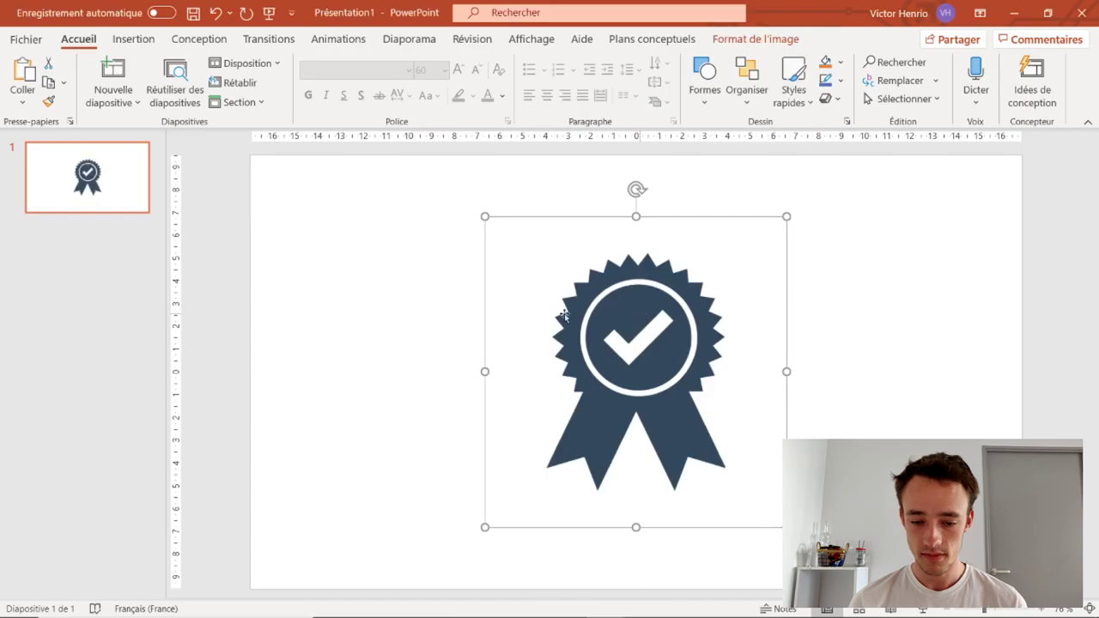
left_click(1083, 148)
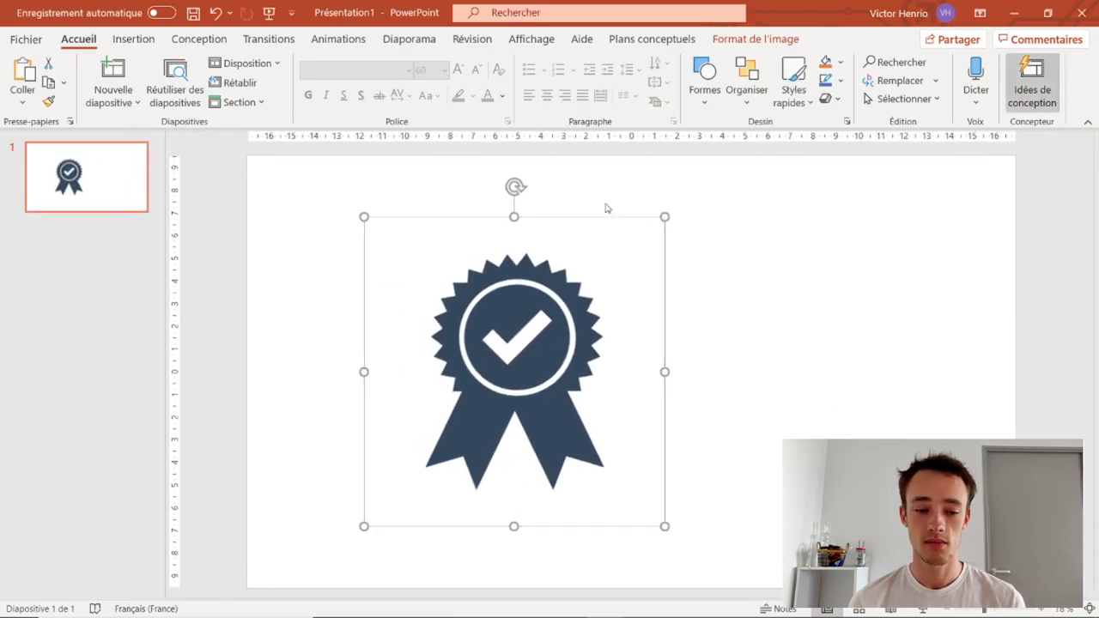
Copy the stacked money image from the money results and paste it onto the slide
key("alt+Tab")
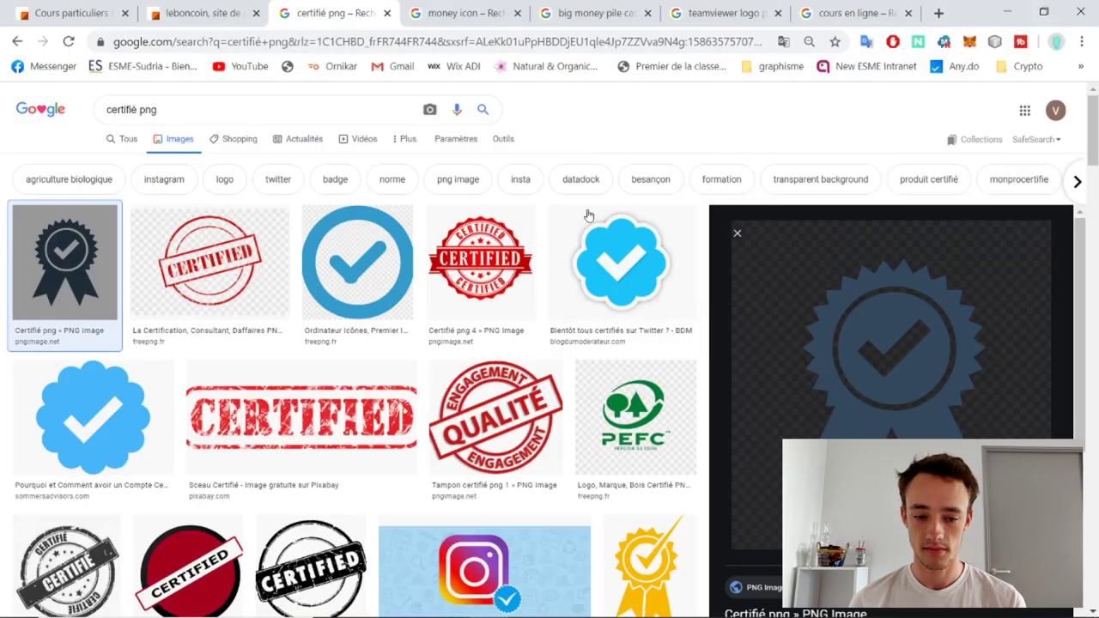
key("ctrl+Tab")
right_click(847, 211)
left_click(880, 364)
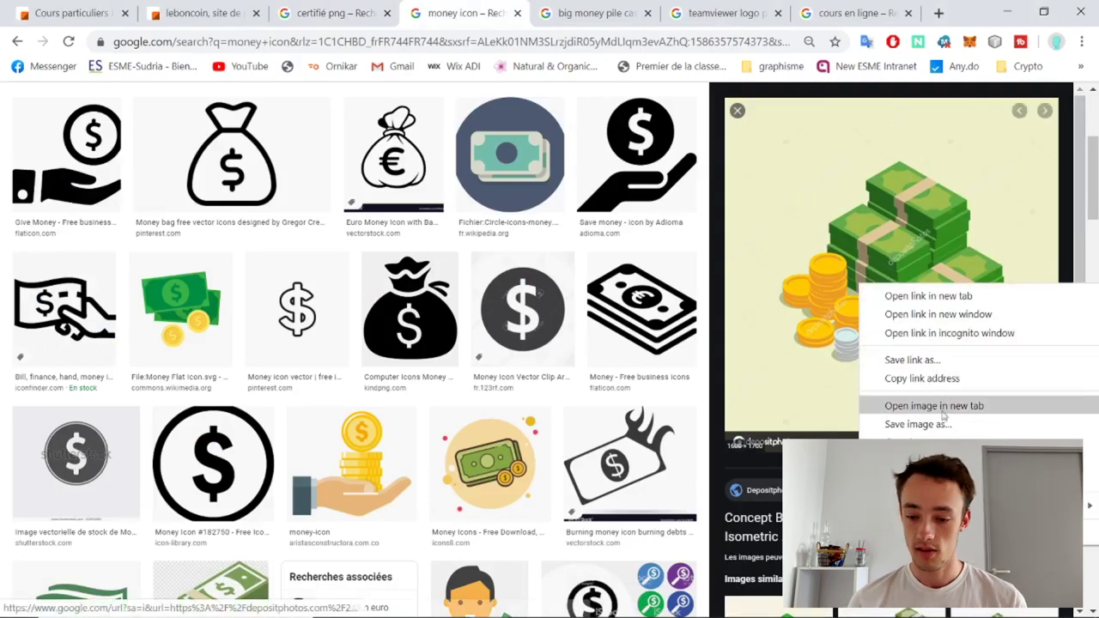
key("alt+Tab")
key("ctrl+v")
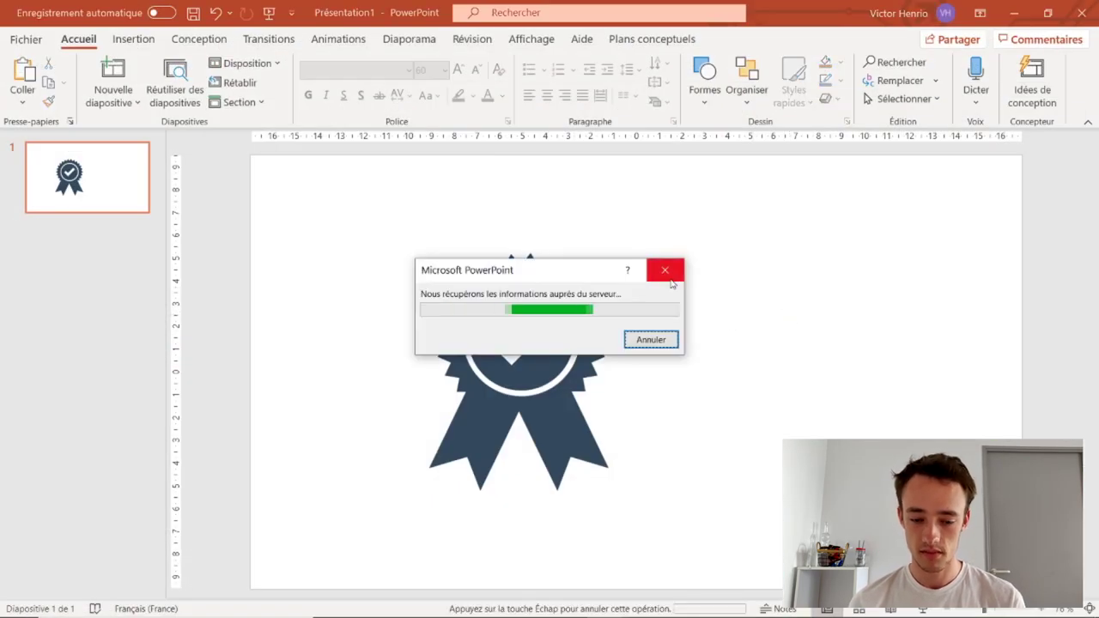
key("alt+Tab")
Copy the cash-and-coins illustration and paste it onto the slide
key("ctrl+Tab")
right_click(872, 266)
left_click(893, 422)
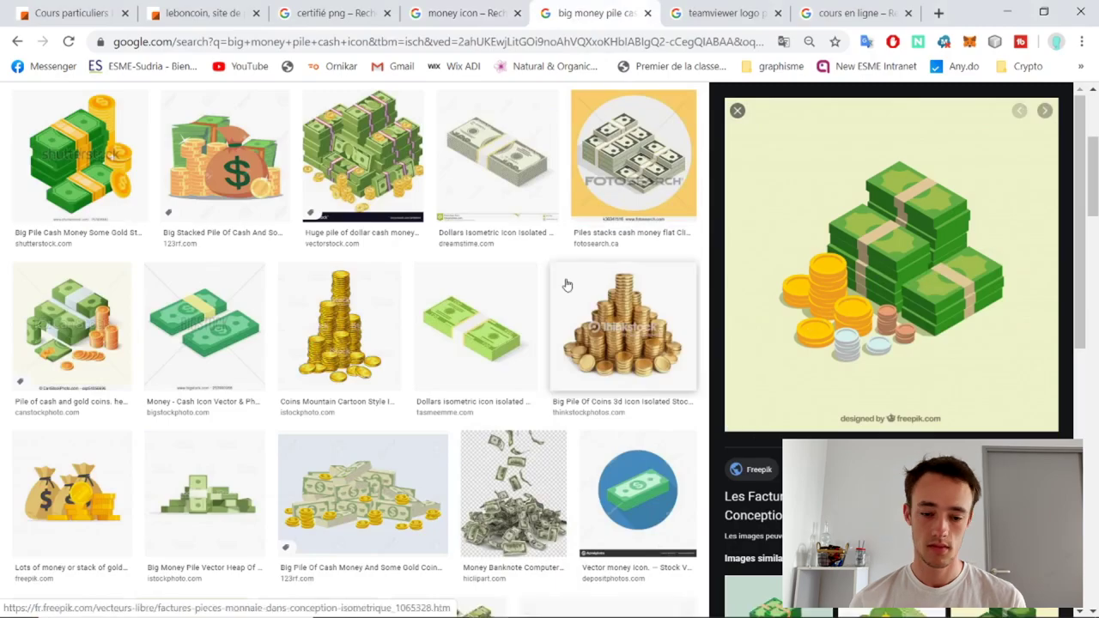
key("alt+Tab")
key("ctrl+v")
Go back to the browser's 'teamviewer logo png' image results
key("alt+Tab")
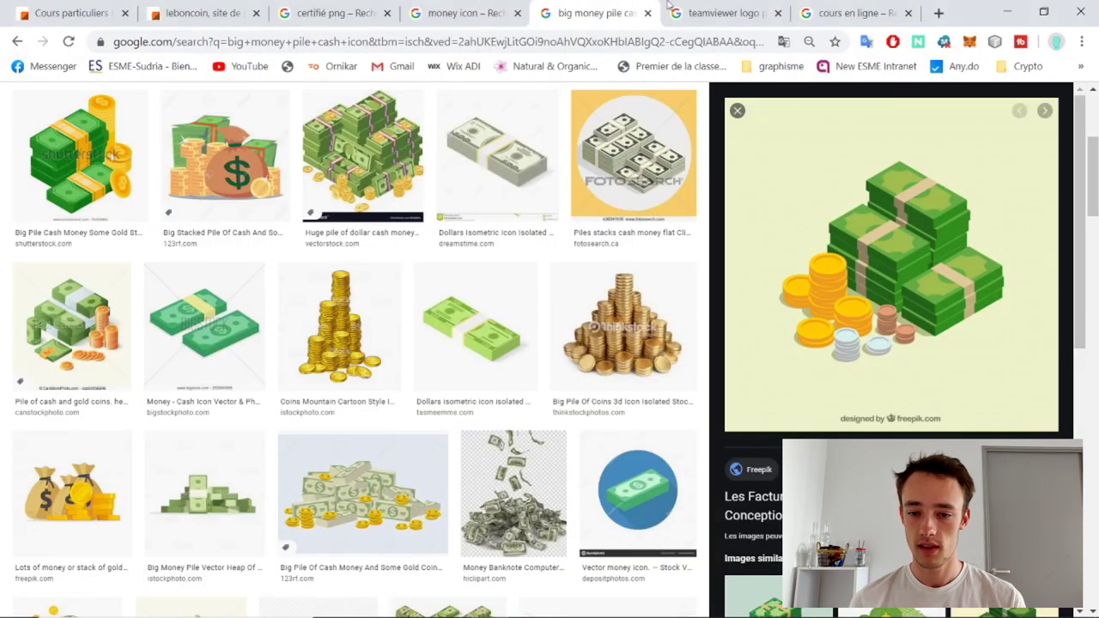
key("ctrl+Tab")
scroll(825, 232, "up", 2)
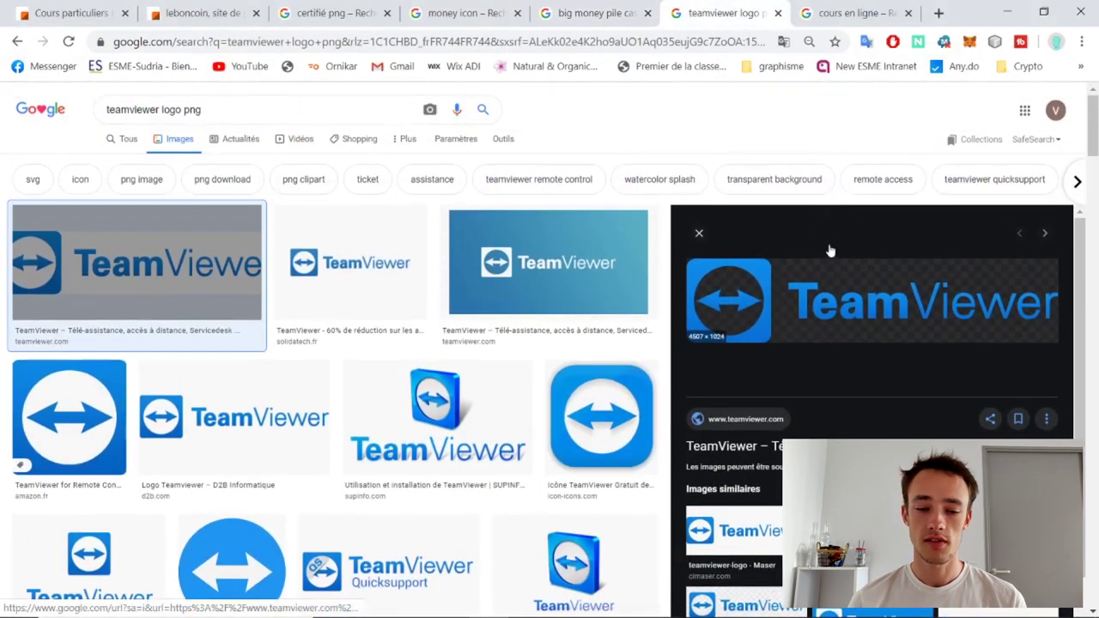
Paste the clipboard onto the slide, which drops in a portrait photo, then return to the logo results
right_click(840, 290)
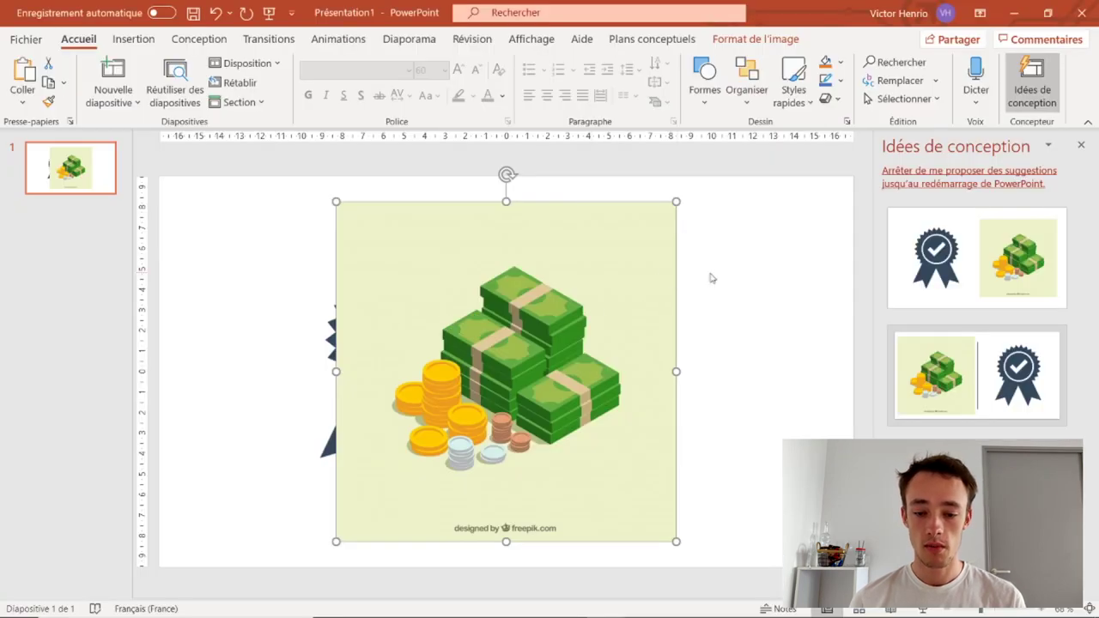
left_click(684, 275)
key("ctrl+v")
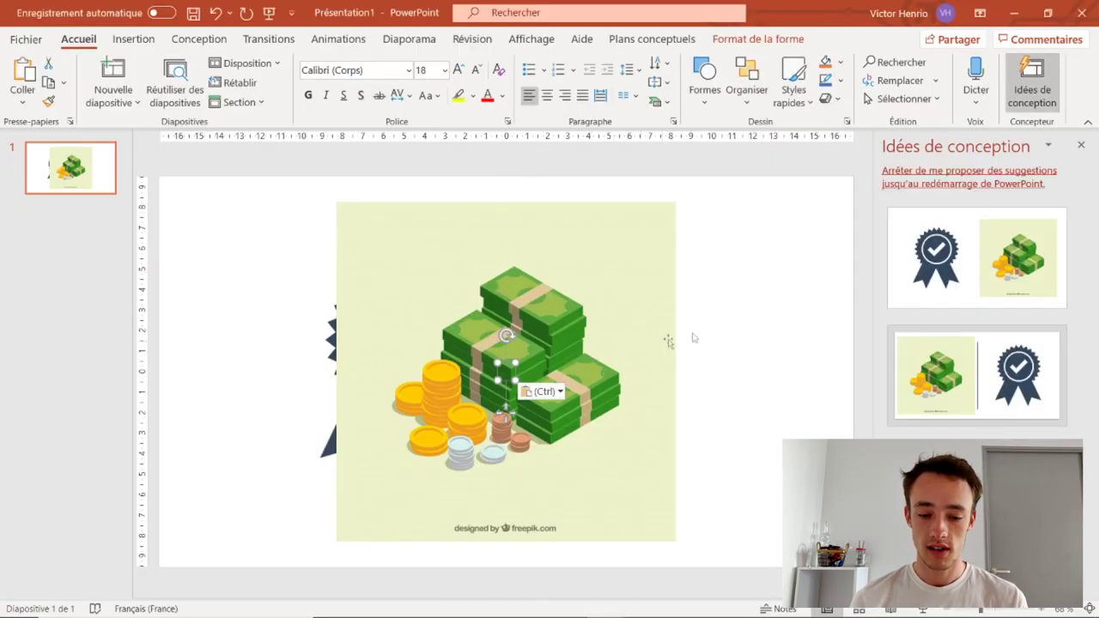
key("alt+Tab")
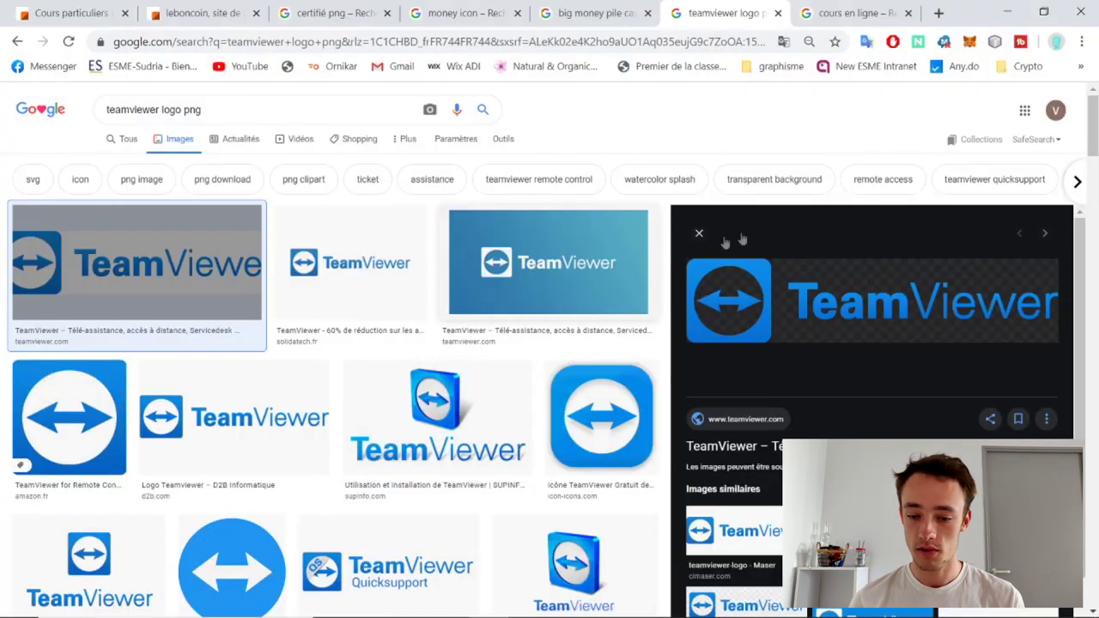
Copy the D2B Informatique TeamViewer logo and paste it onto the slide
left_click(561, 289)
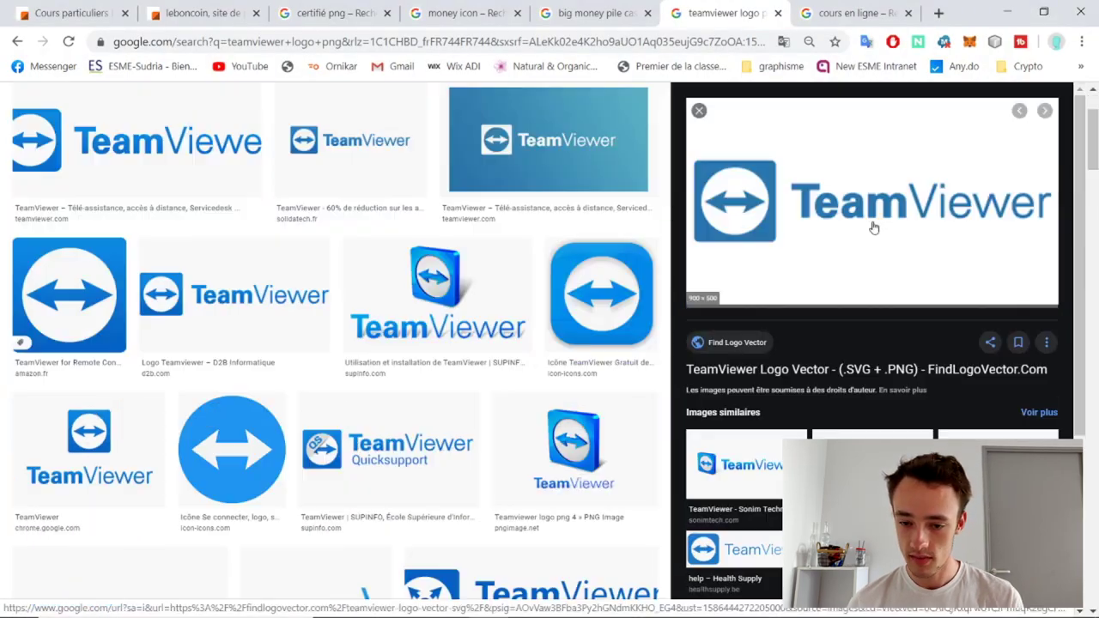
left_click(214, 270)
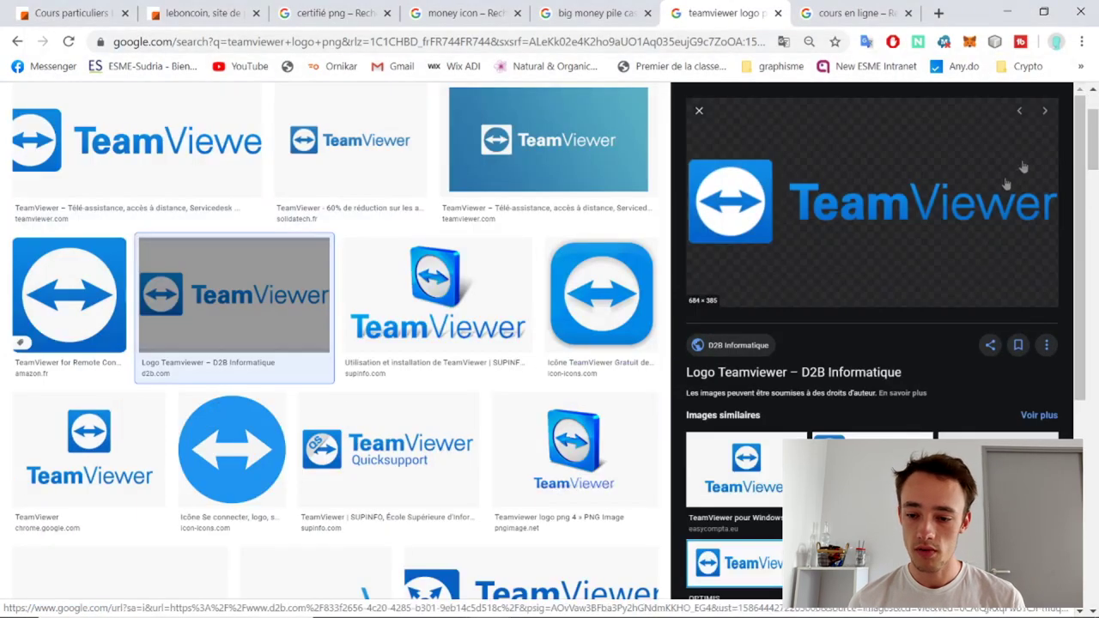
right_click(907, 209)
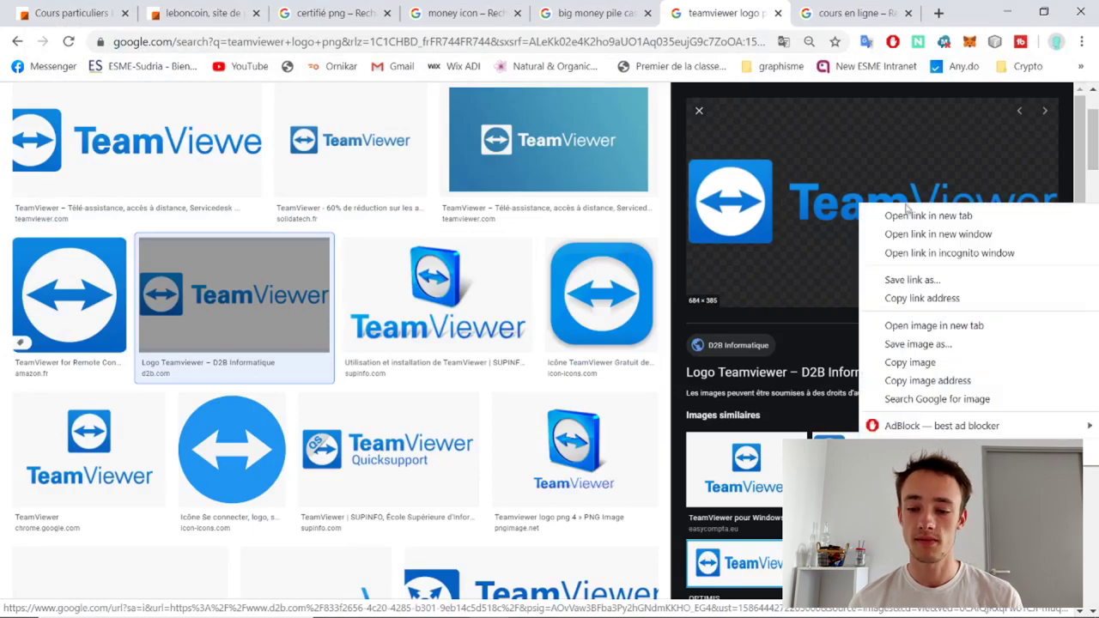
left_click(942, 366)
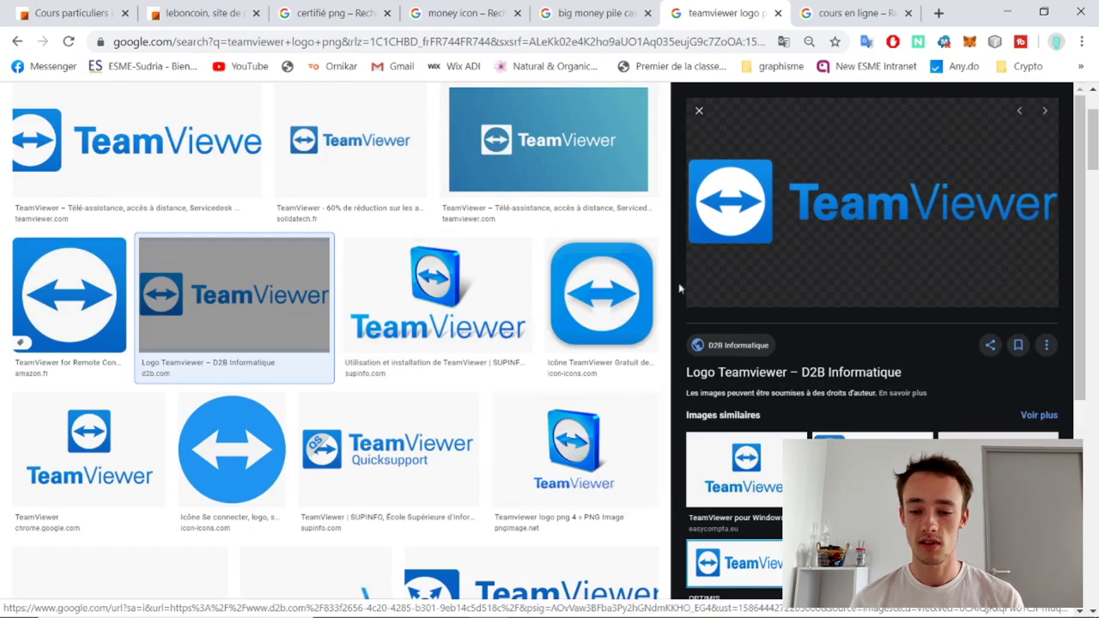
key("alt+Tab")
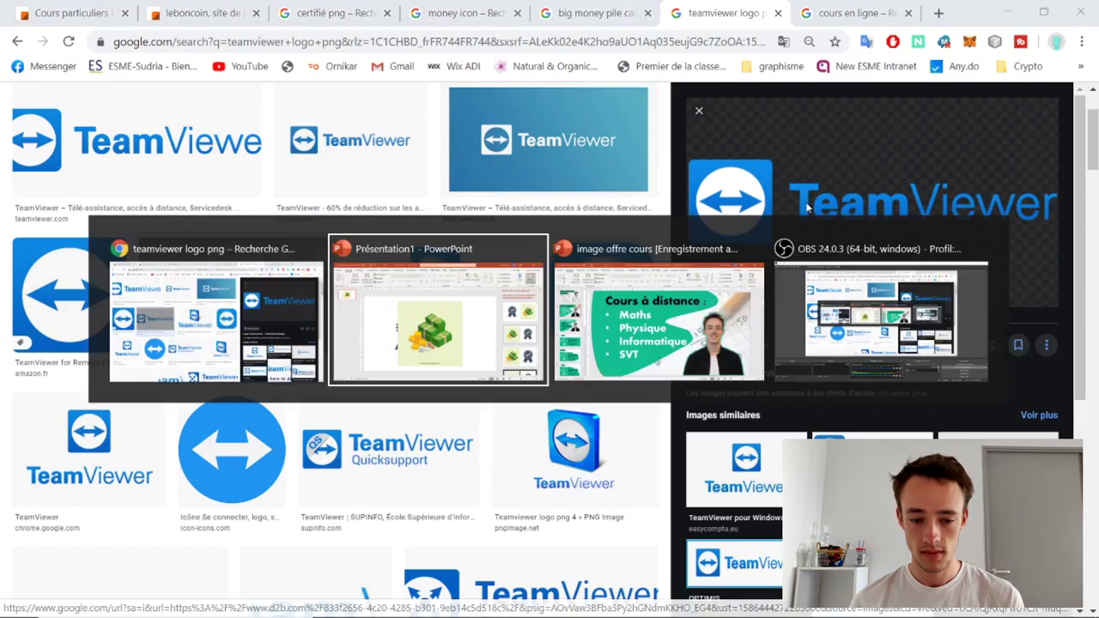
key("ctrl+v")
key("alt+Tab")
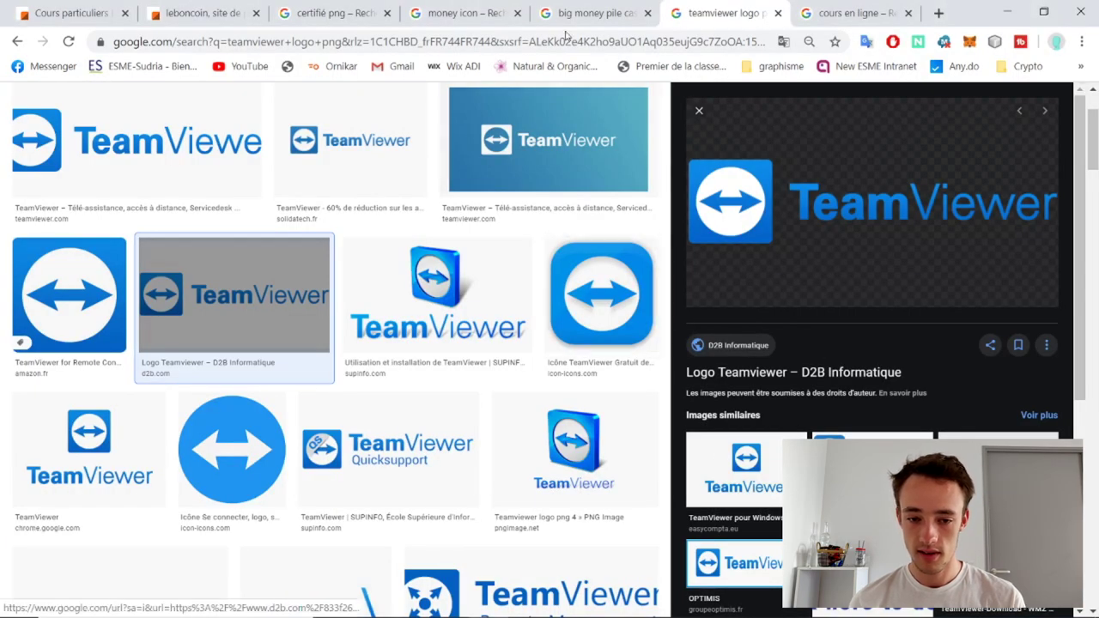
key("alt+Tab")
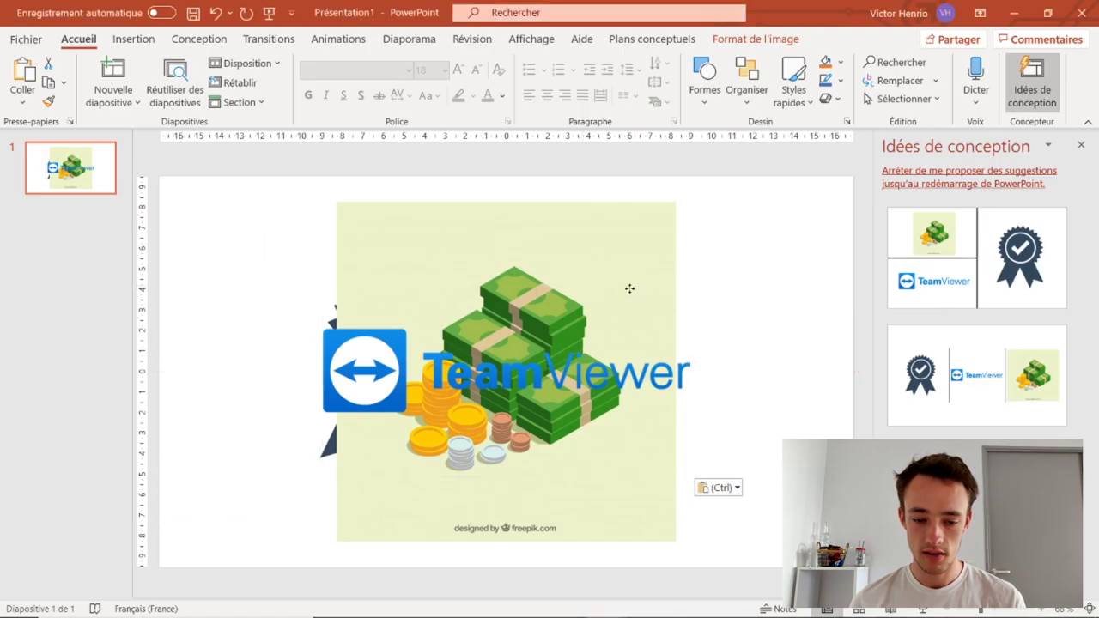
Move the TeamViewer logo to the right and the money picture down and left
left_click_drag(628, 289, 787, 290)
mouse_move(494, 266)
left_mouse_down()
mouse_move(314, 443)
mouse_move(532, 311)
left_mouse_up()
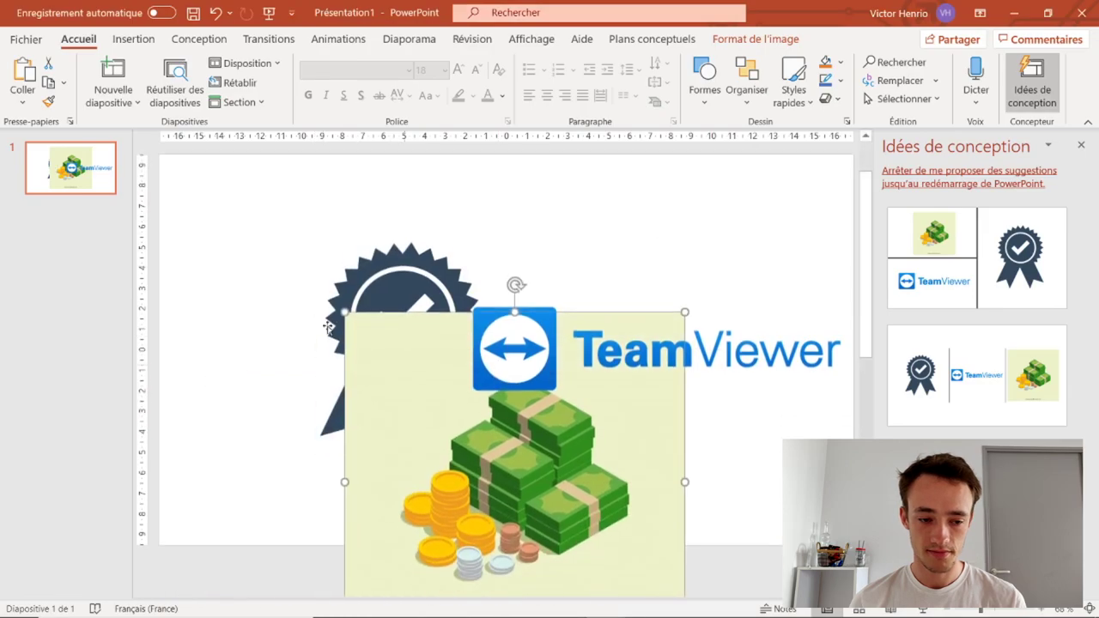
left_click(262, 216)
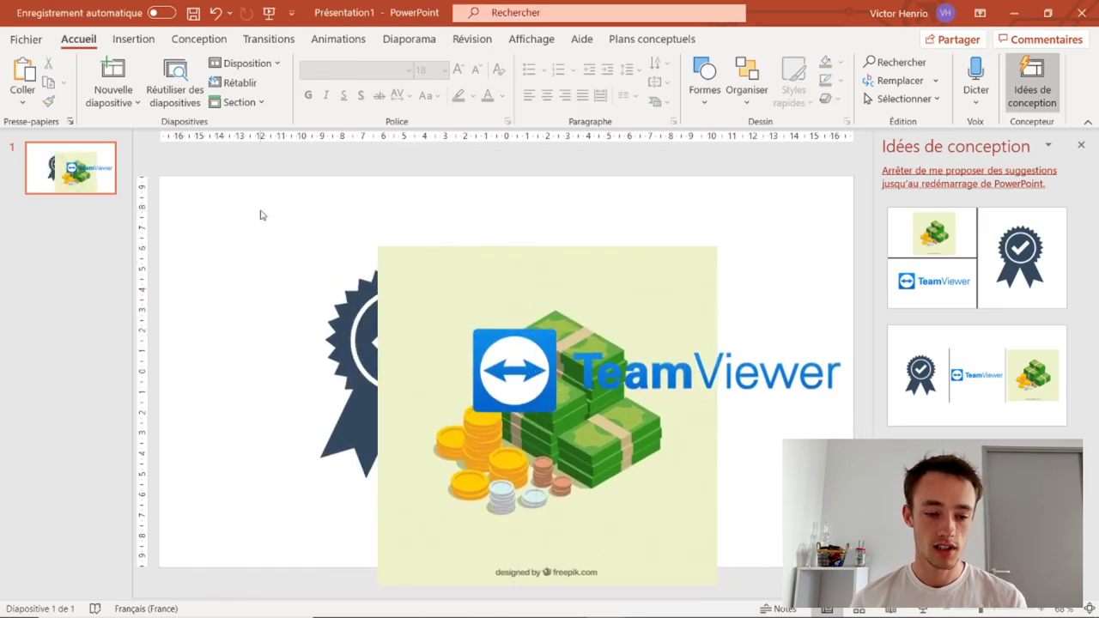
key("alt+Tab")
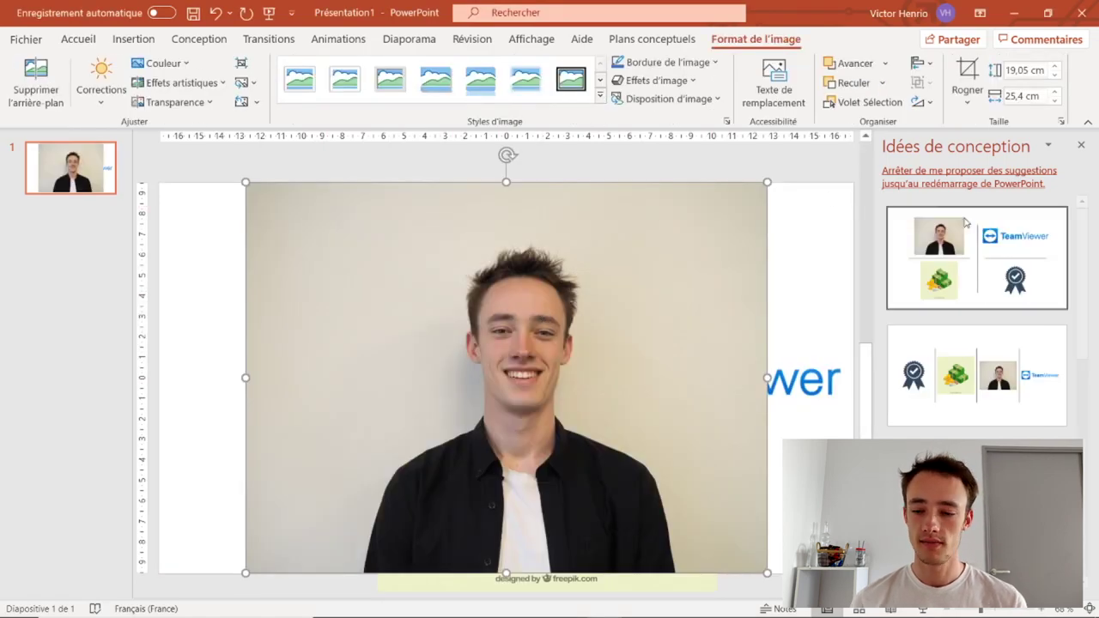
Remove the portrait's wall background, keeping the shirt, and move the person to the slide's right
left_click(1080, 146)
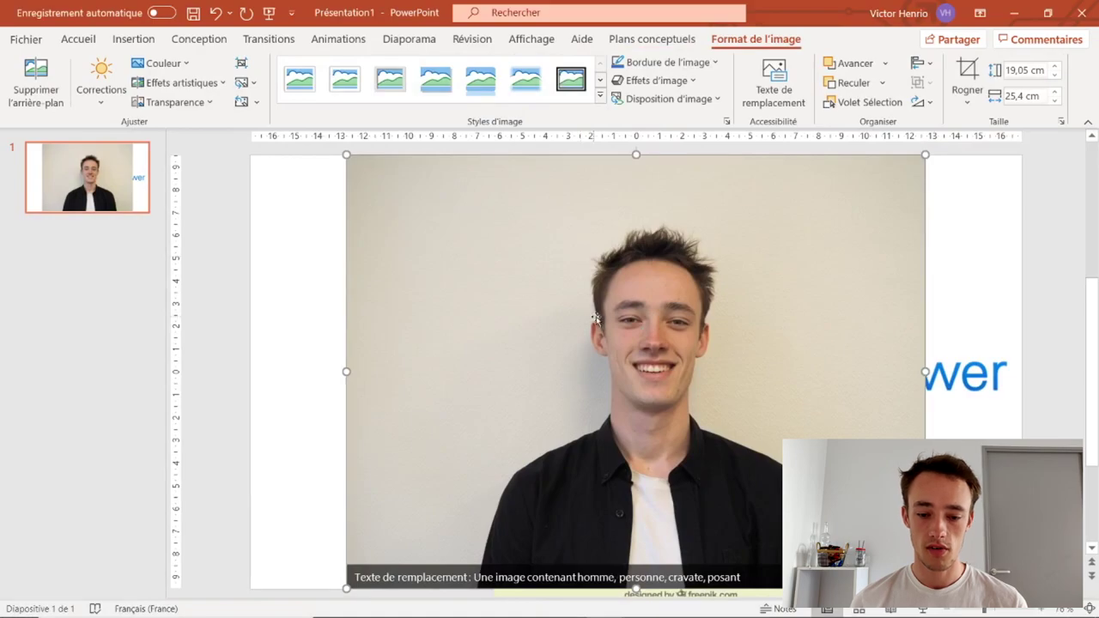
left_click(36, 82)
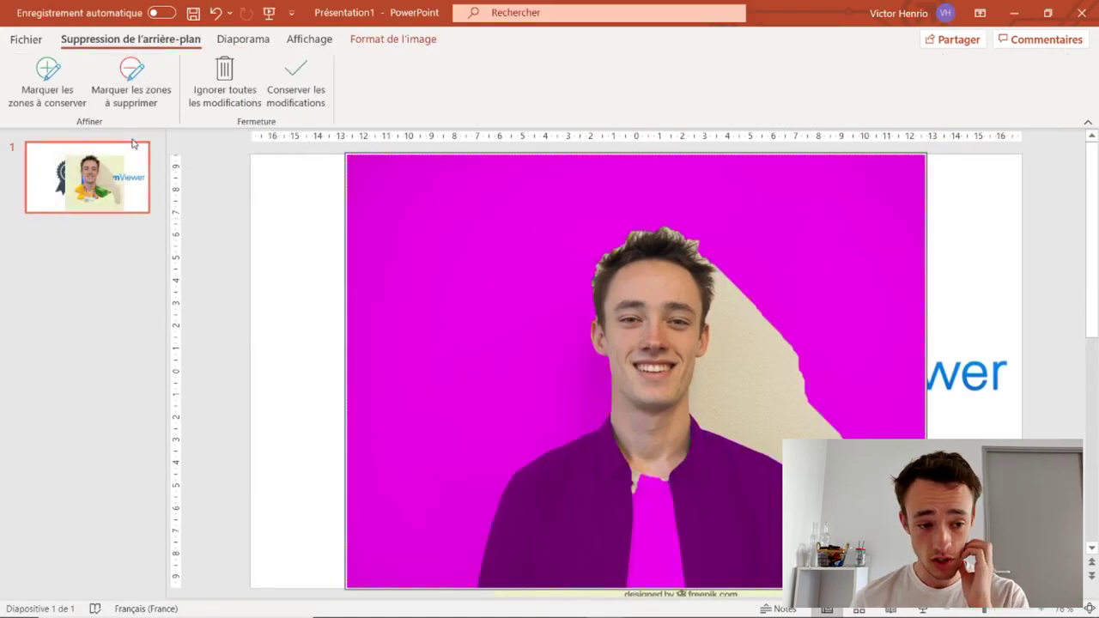
left_click_drag(620, 431, 653, 449)
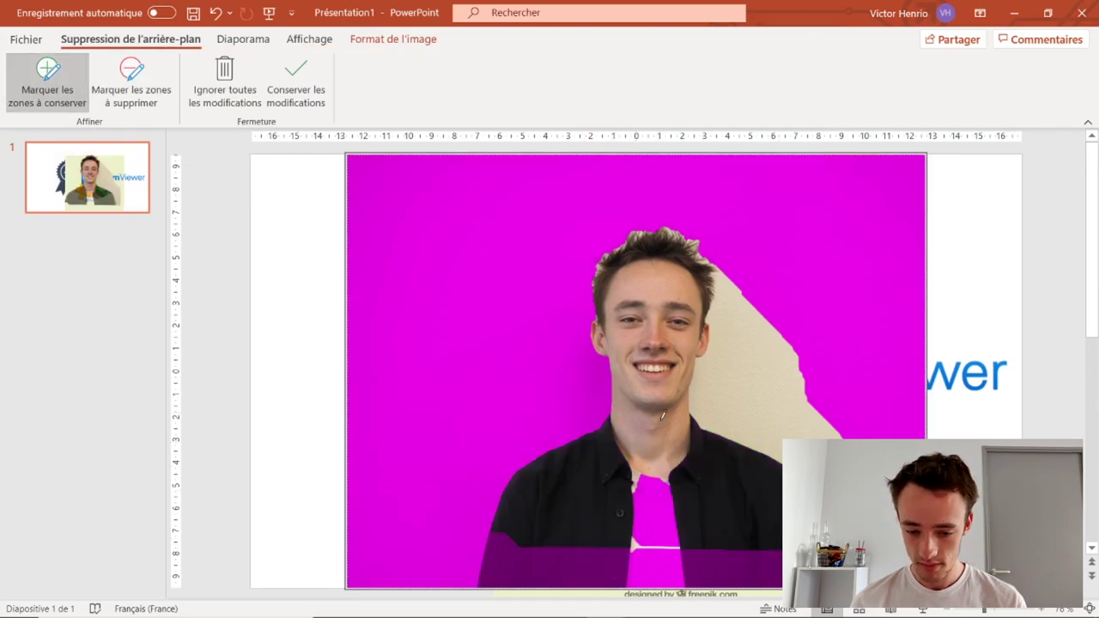
left_click_drag(572, 552, 630, 570)
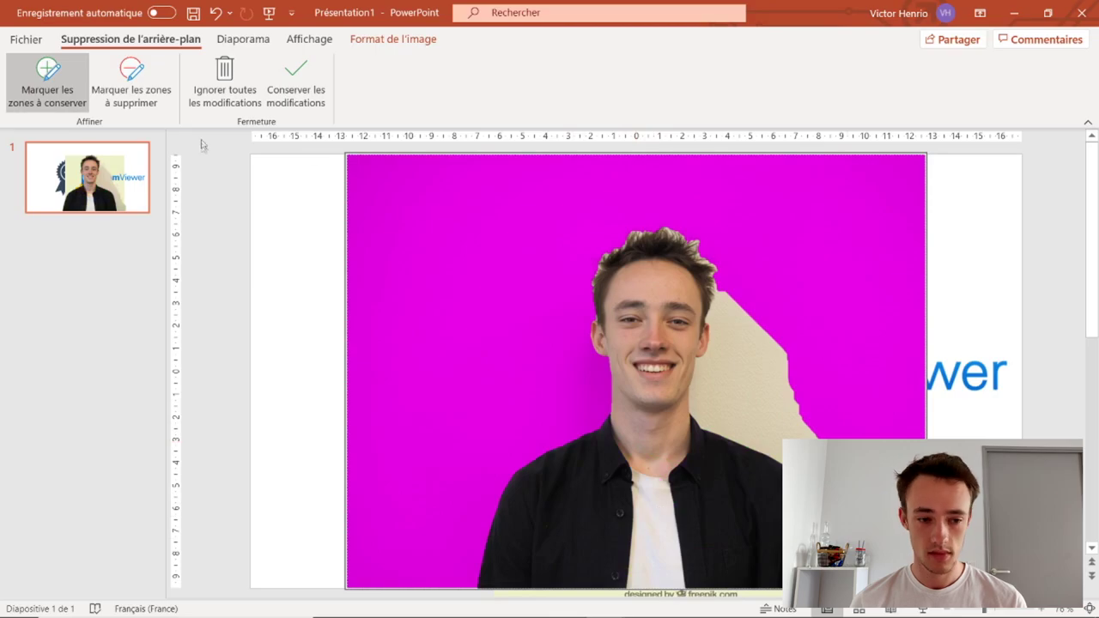
left_click(131, 82)
left_click_drag(739, 343, 773, 447)
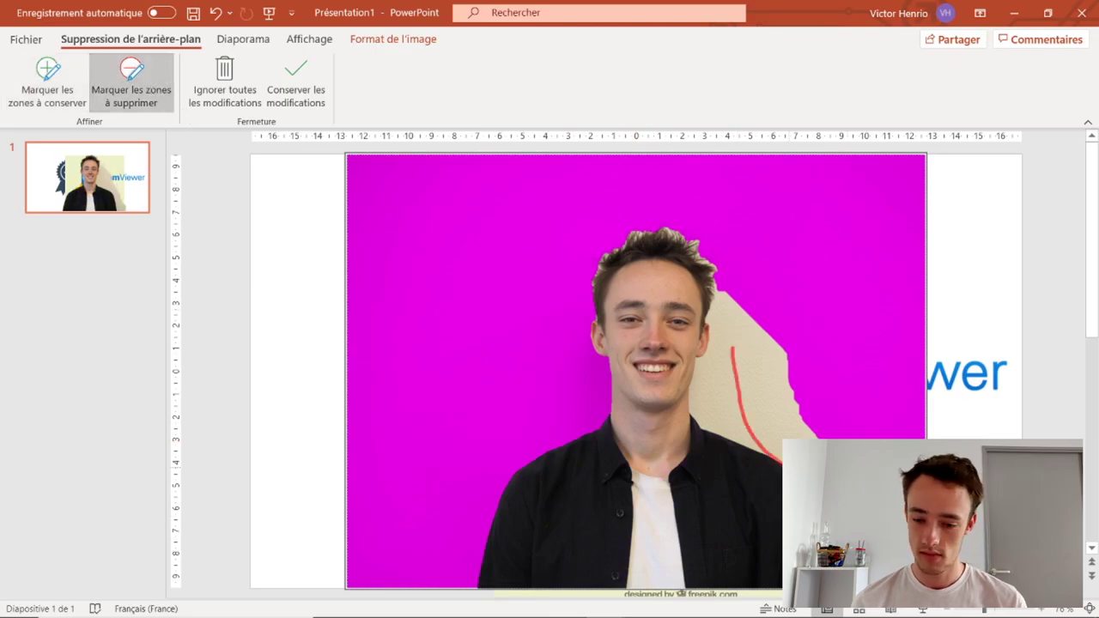
left_click(968, 246)
left_click_drag(499, 242, 650, 217)
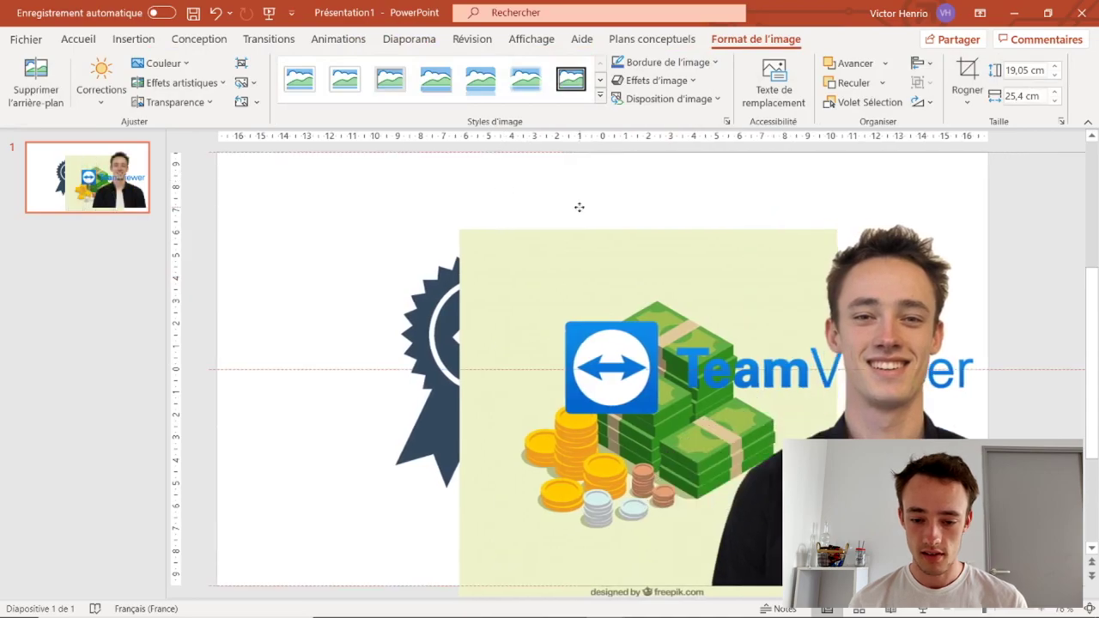
Move the money picture over the badge and start removing its background, keeping part of the stack
left_click_drag(422, 263, 348, 263)
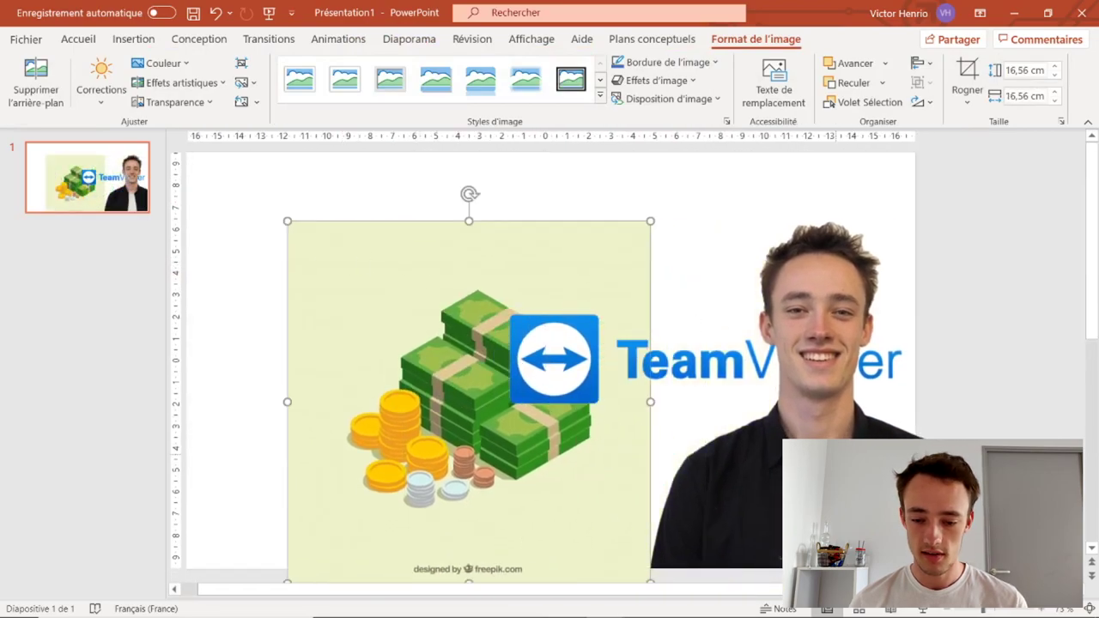
scroll(433, 348, "up", 1, "ctrl")
right_click(432, 346)
key("Escape")
left_click(36, 81)
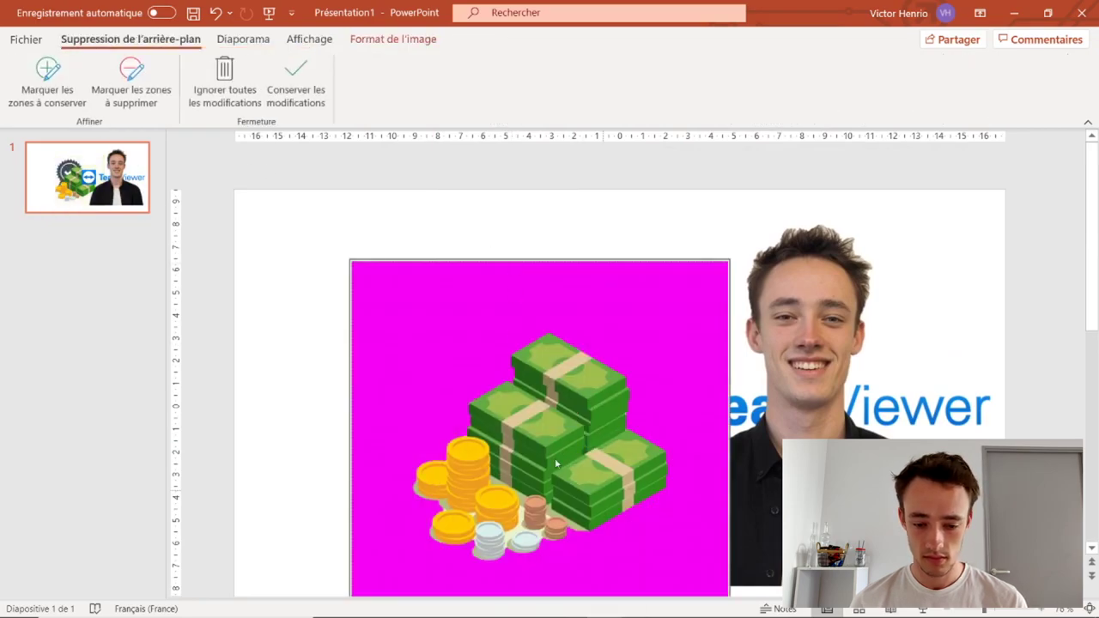
left_click(47, 82)
left_click_drag(513, 374, 484, 357)
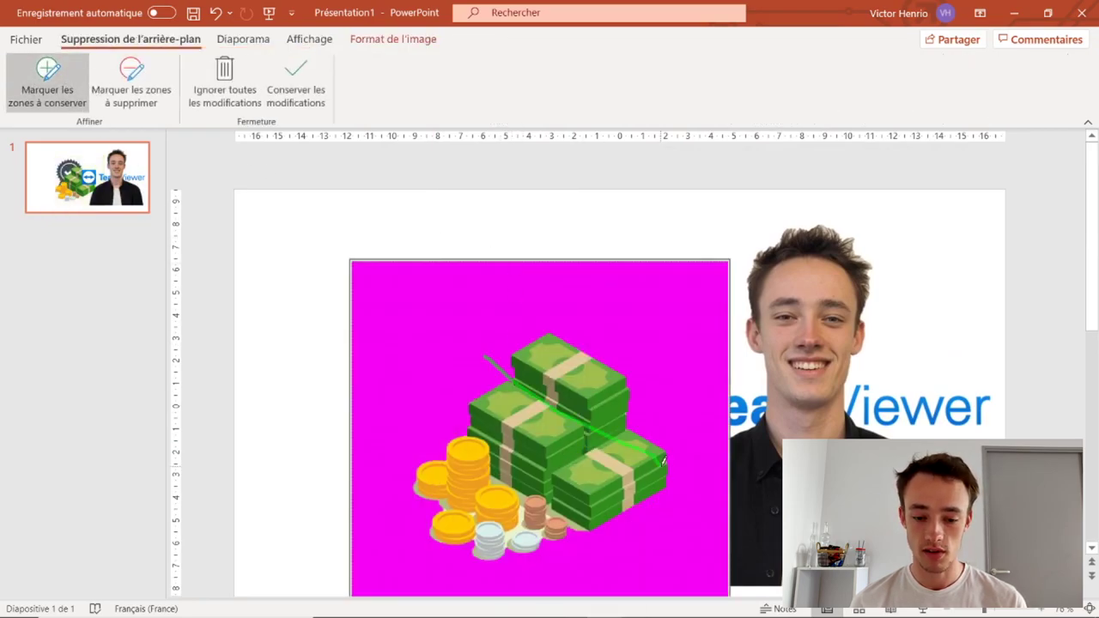
Mark the money stacks' green bills, including the top-left ones, for removal
left_click(131, 81)
left_click_drag(514, 377, 612, 445)
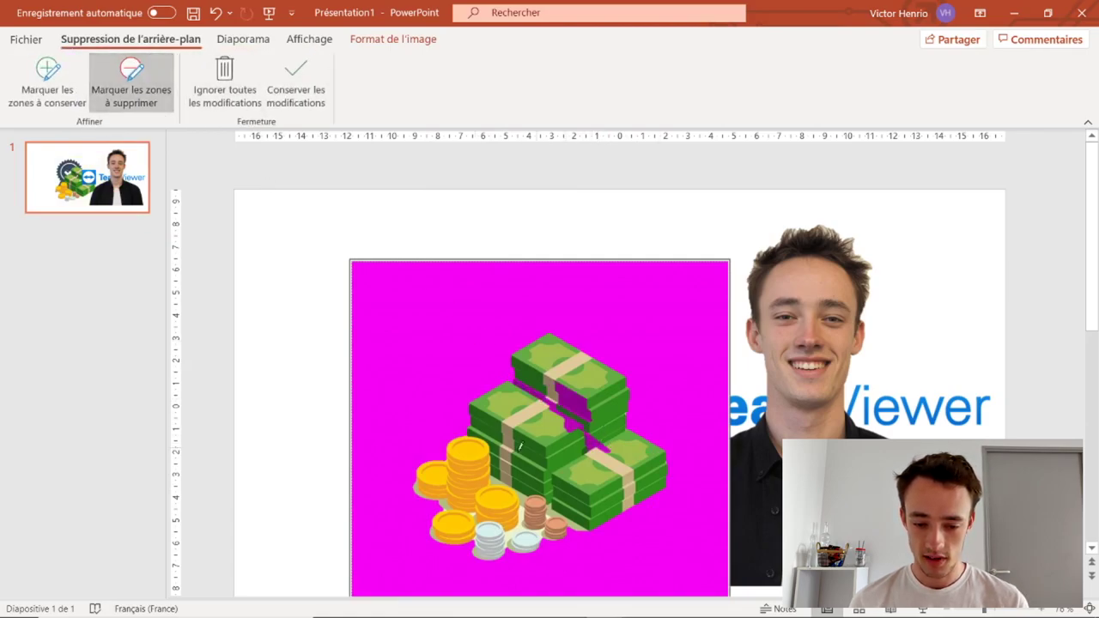
left_click(534, 442)
left_click(546, 420)
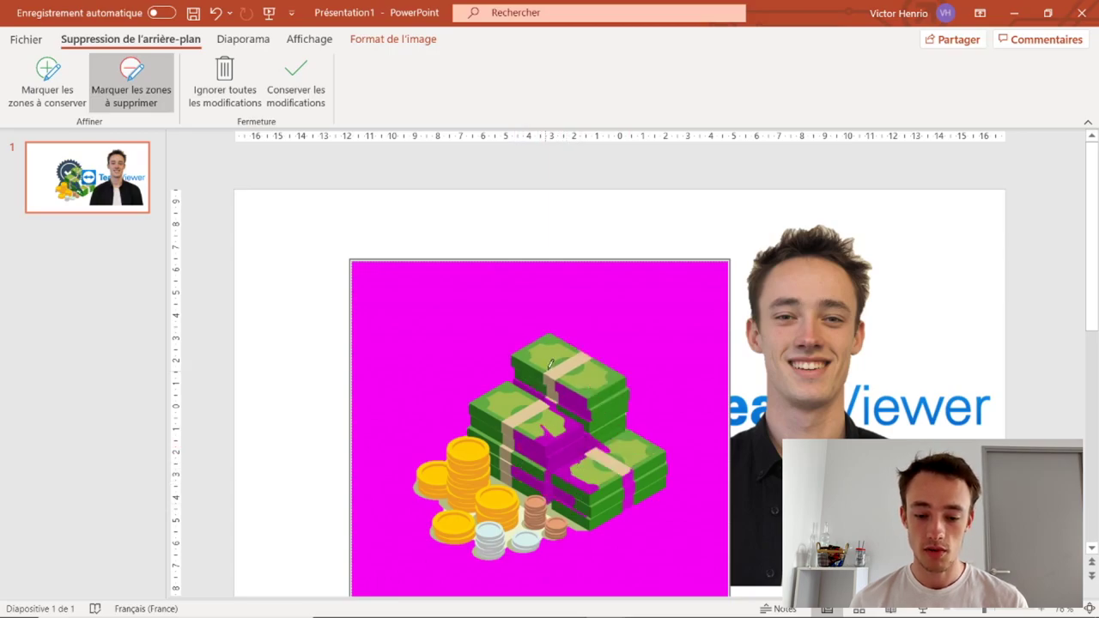
left_click_drag(618, 413, 619, 415)
left_click_drag(507, 405, 506, 466)
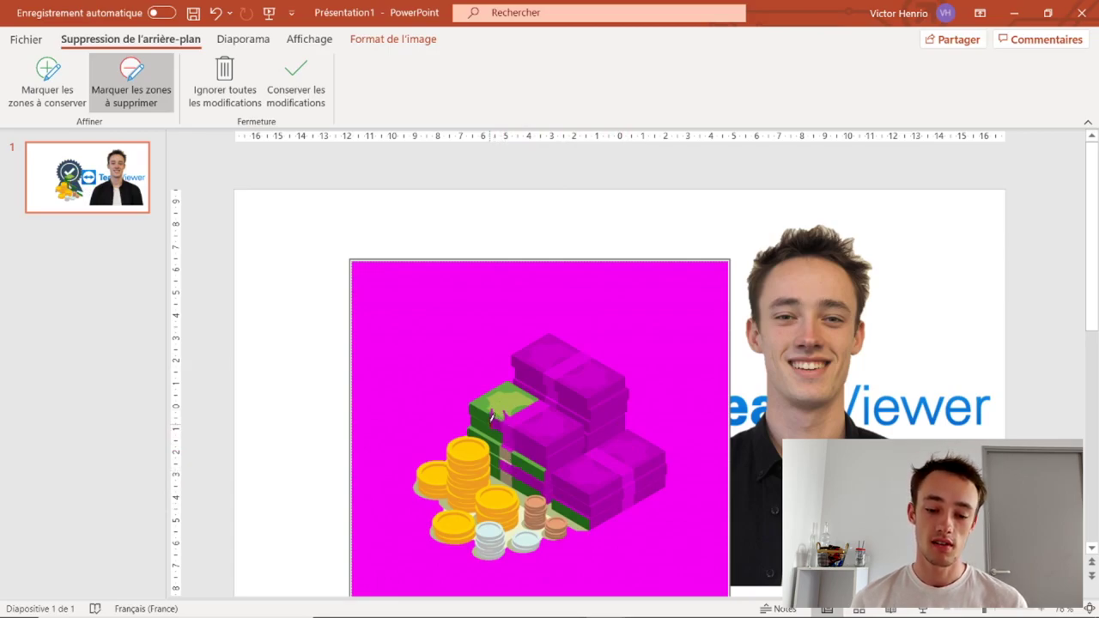
mouse_move(522, 410)
left_mouse_down()
mouse_move(511, 450)
mouse_move(492, 434)
left_mouse_up()
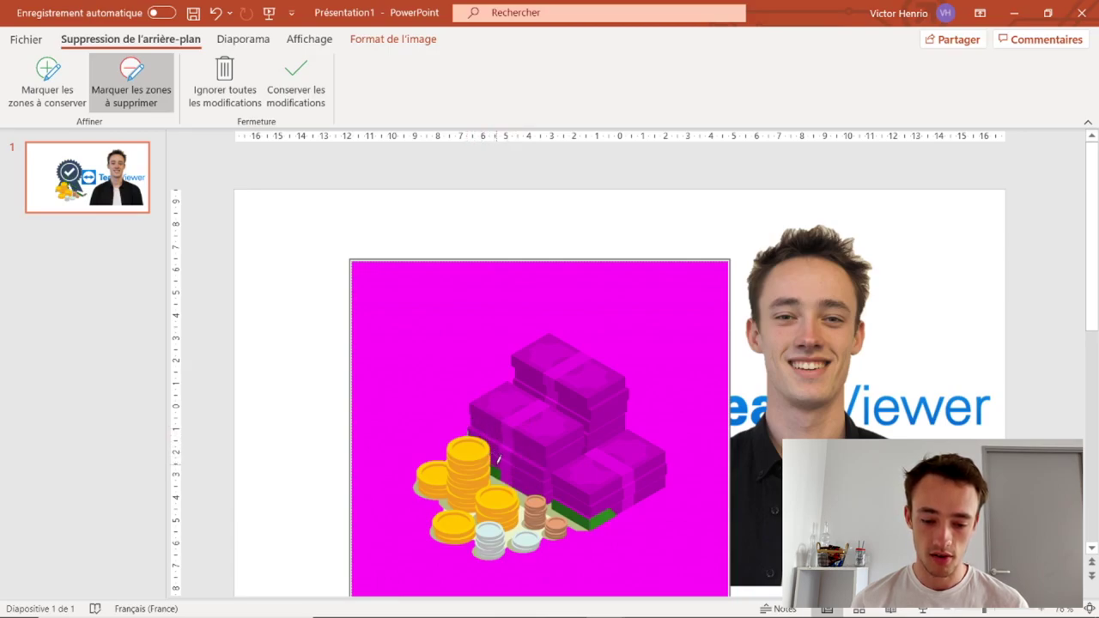
Mark the remaining green patches around the gold and copper coins for removal and keep the changes
left_click(568, 498)
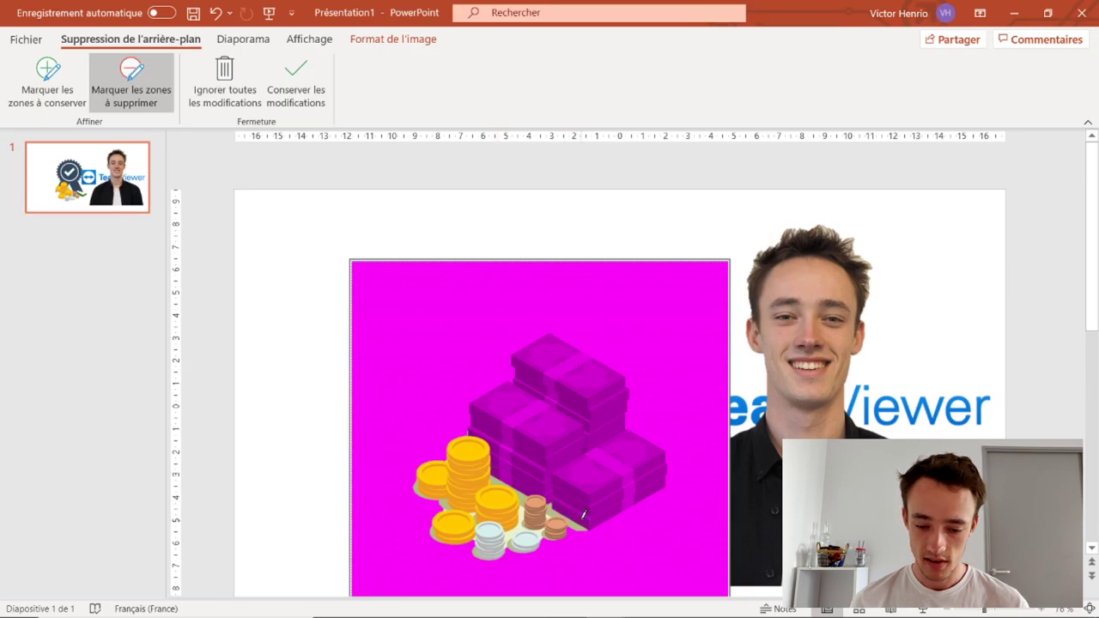
scroll(565, 489, "up", 10)
scroll(561, 477, "down", 1)
left_click(389, 351)
left_click(525, 430)
scroll(698, 395, "down", 1)
left_click(703, 444)
scroll(748, 458, "down", 5, "ctrl")
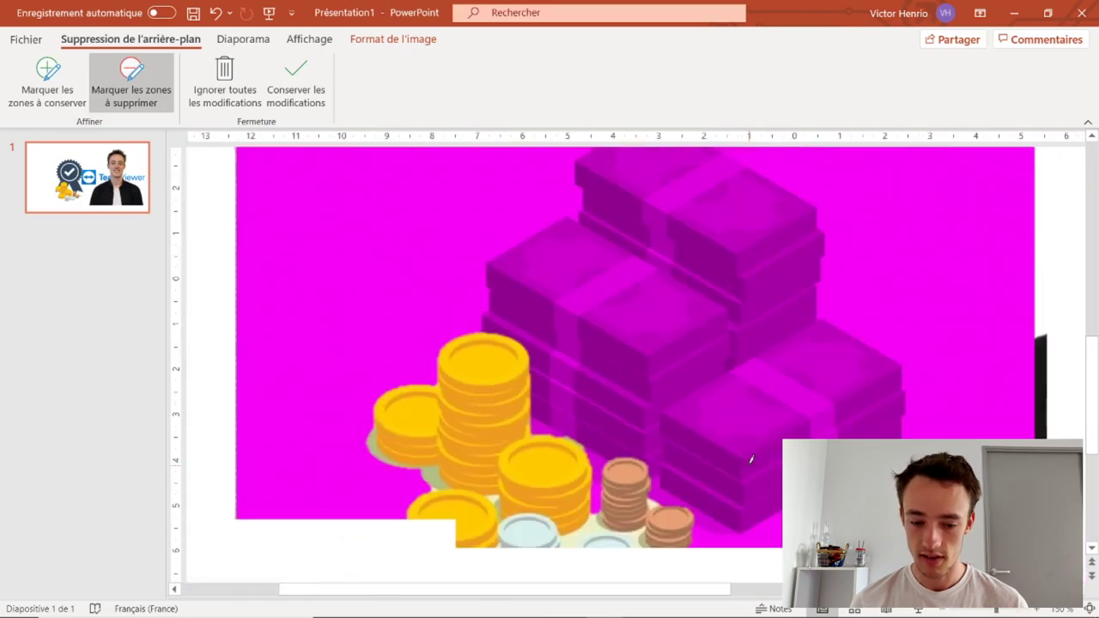
scroll(818, 351, "down", 4, "ctrl")
left_click(969, 307)
scroll(771, 356, "down", 3, "ctrl")
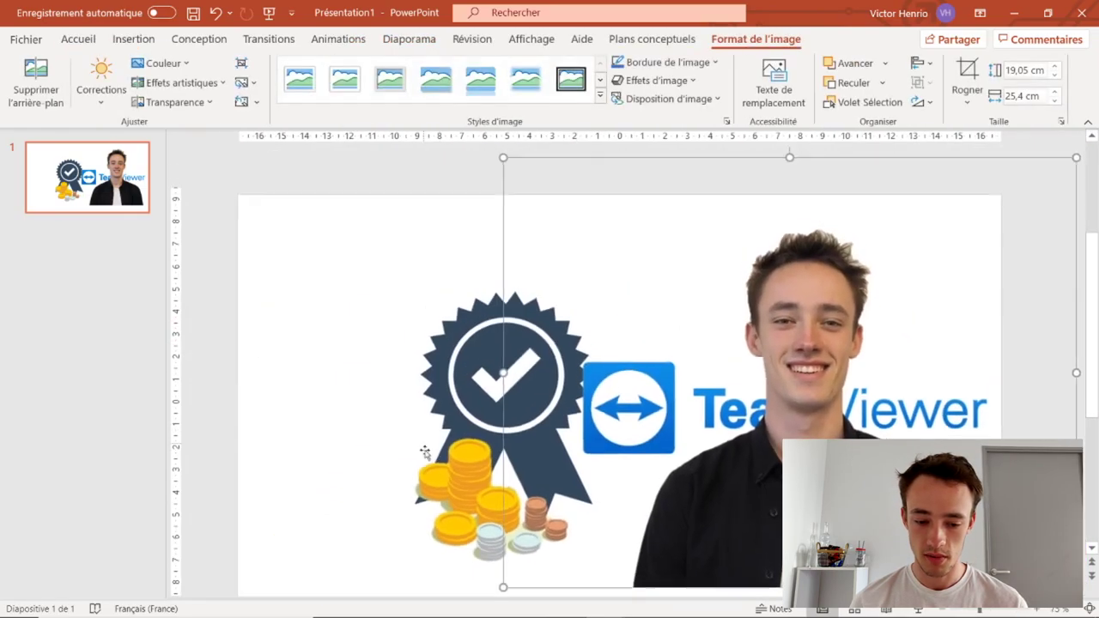
Place the coins above the logo and the badge upper right, then add a new blank slide
left_click_drag(771, 356, 637, 254)
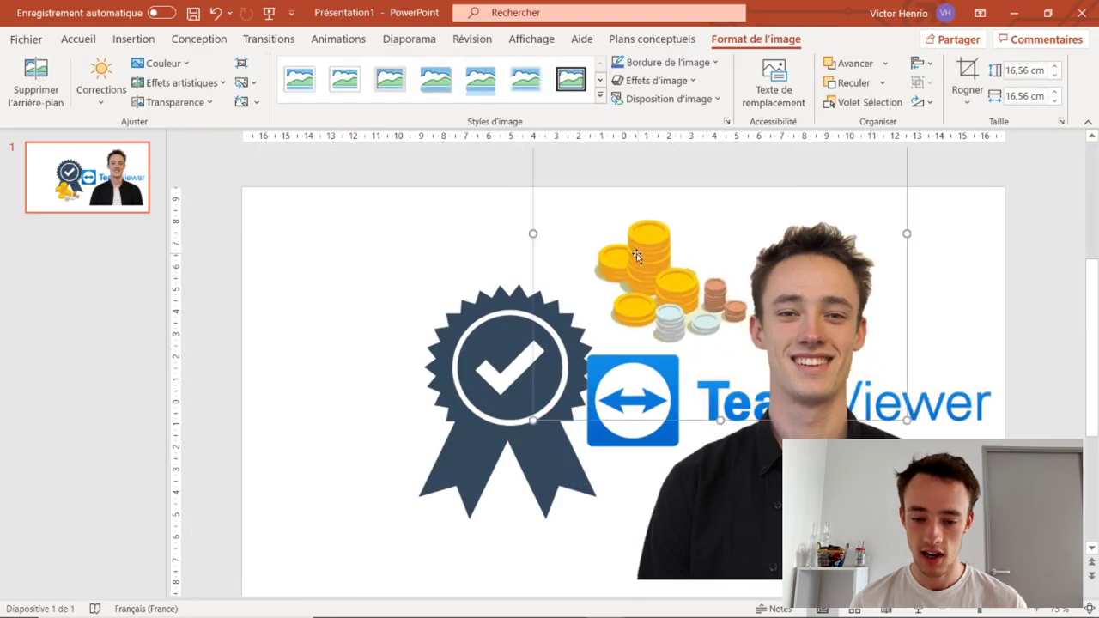
mouse_move(478, 360)
left_mouse_down()
mouse_move(468, 399)
mouse_move(478, 323)
mouse_move(765, 240)
left_mouse_up()
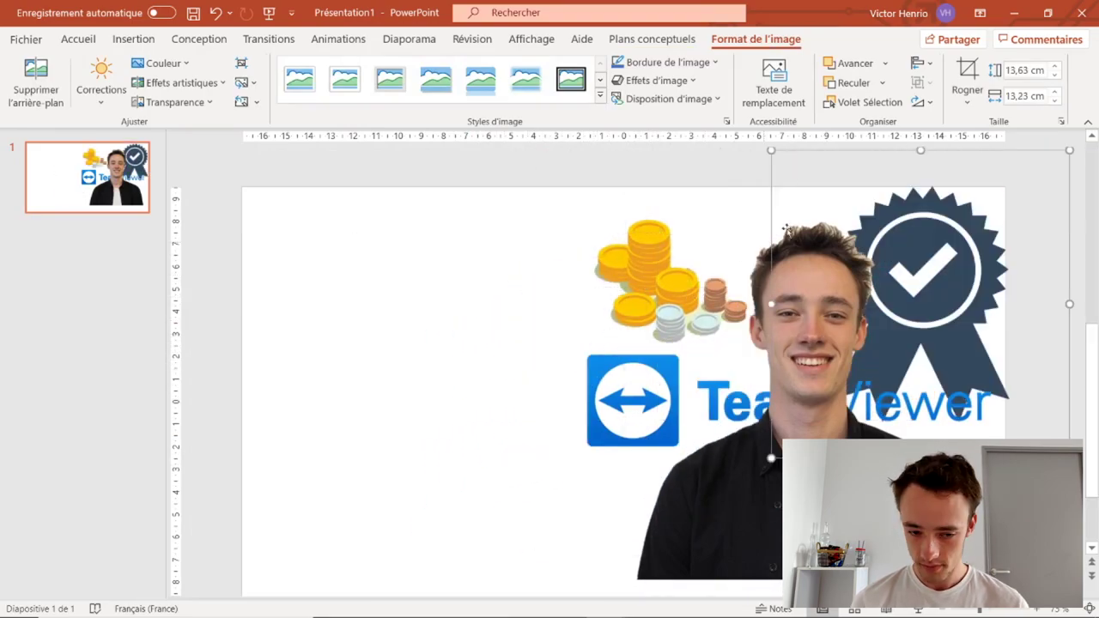
right_click(107, 243)
left_click(171, 308)
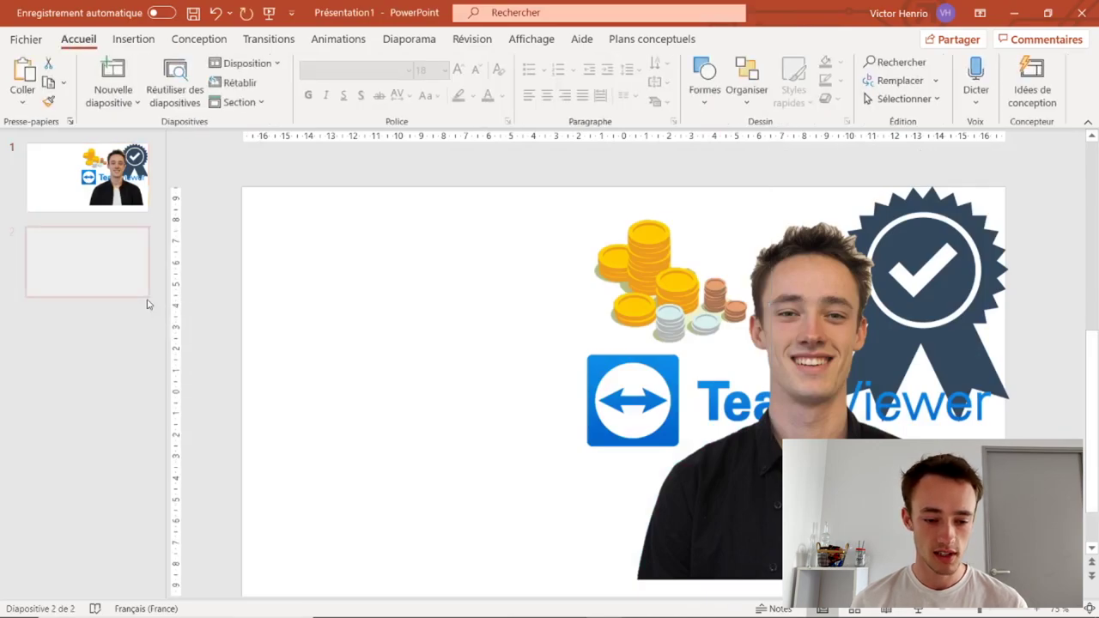
Move the TeamViewer logo, coins and badge from slide 1 onto slide 2
left_click(85, 185)
left_click(872, 228)
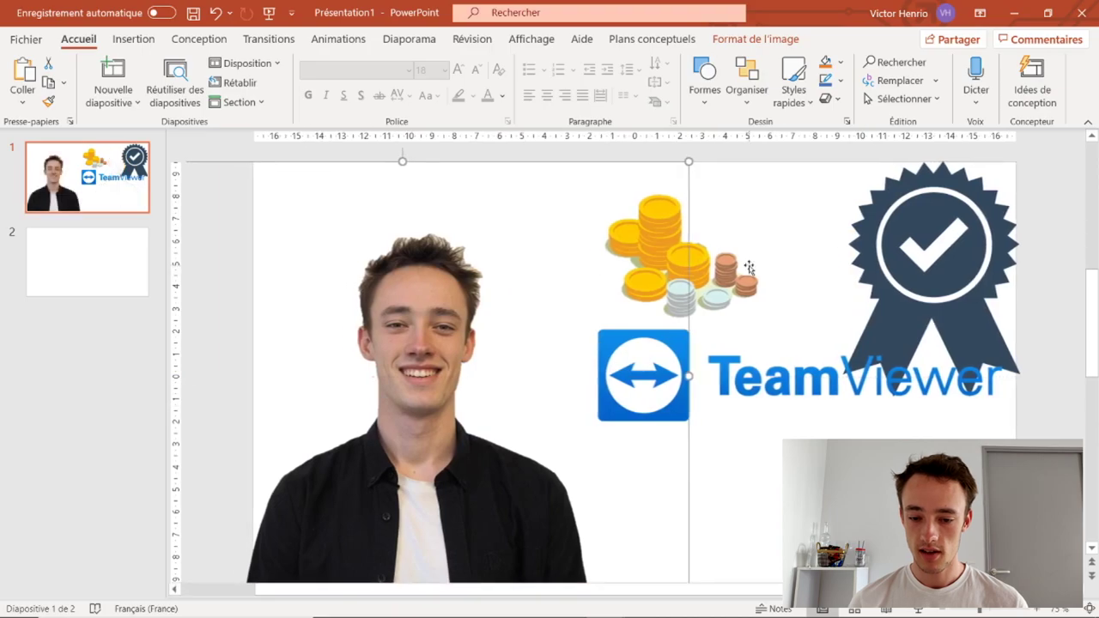
left_click(654, 239, "shift")
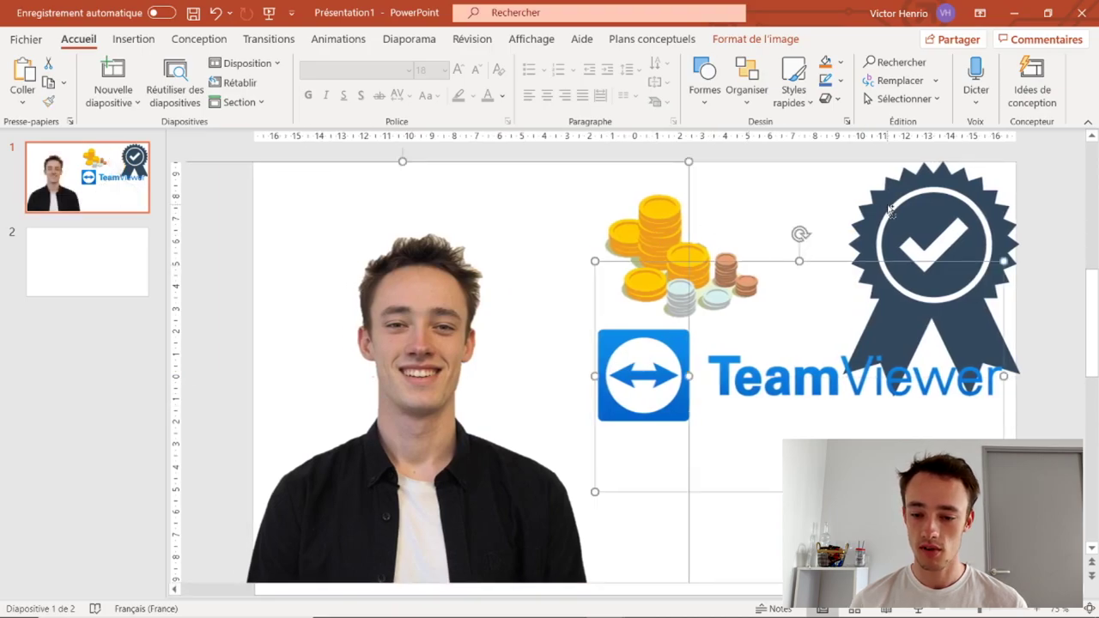
left_click(582, 175, "shift")
left_click(713, 249, "shift")
left_click(965, 219, "shift")
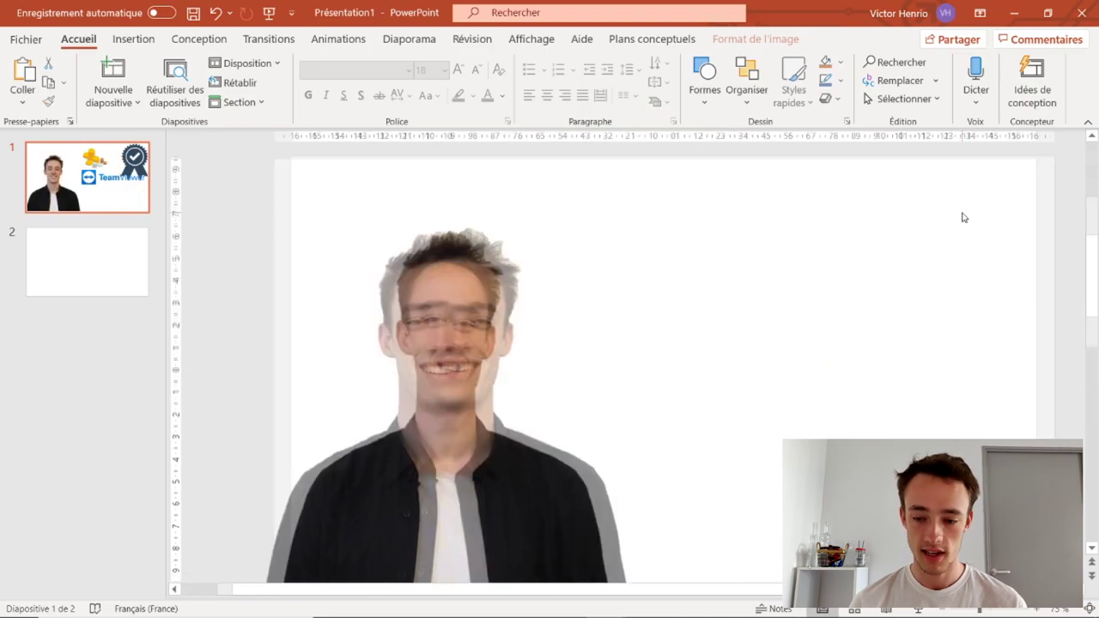
left_click(61, 271)
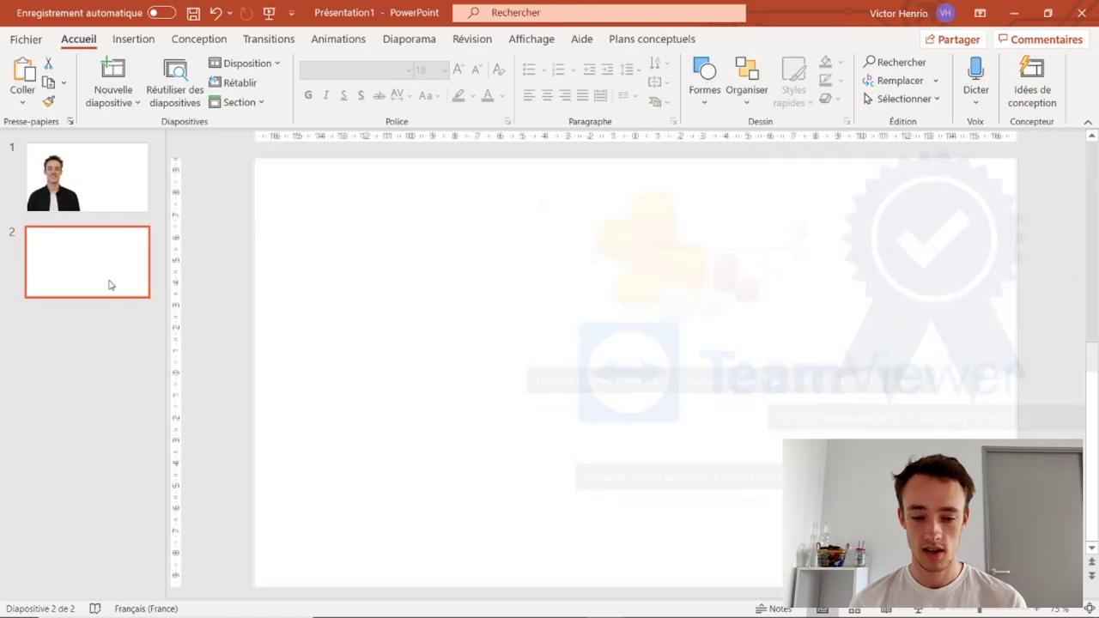
key("ctrl+v")
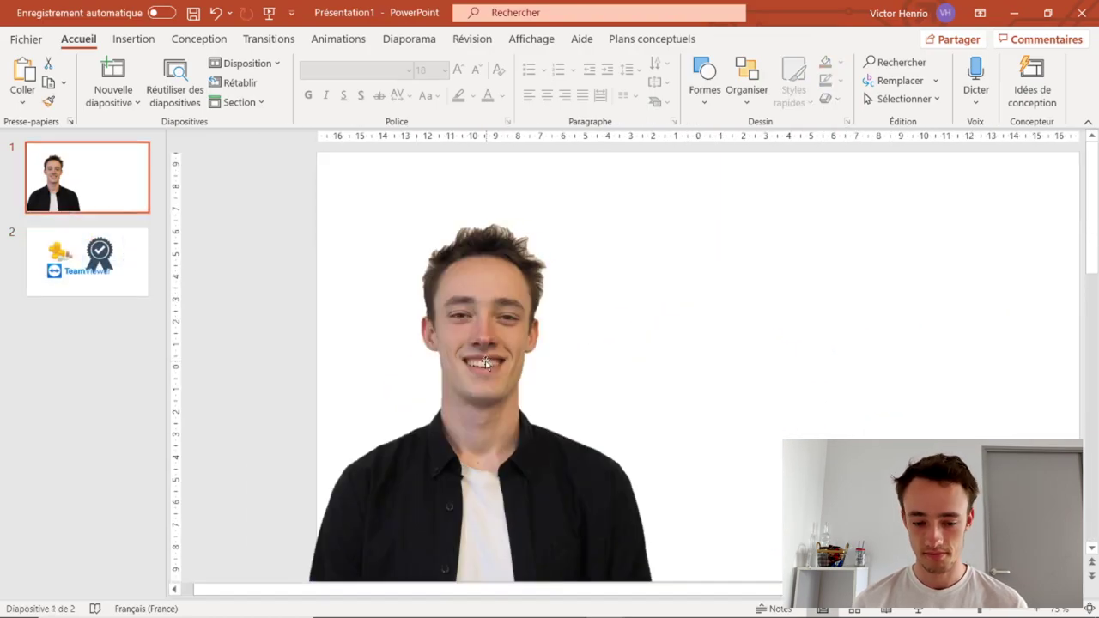
Move the portrait photo to the right side of slide 1
mouse_move(486, 363)
left_mouse_down()
mouse_move(770, 398)
mouse_move(791, 367)
left_mouse_up()
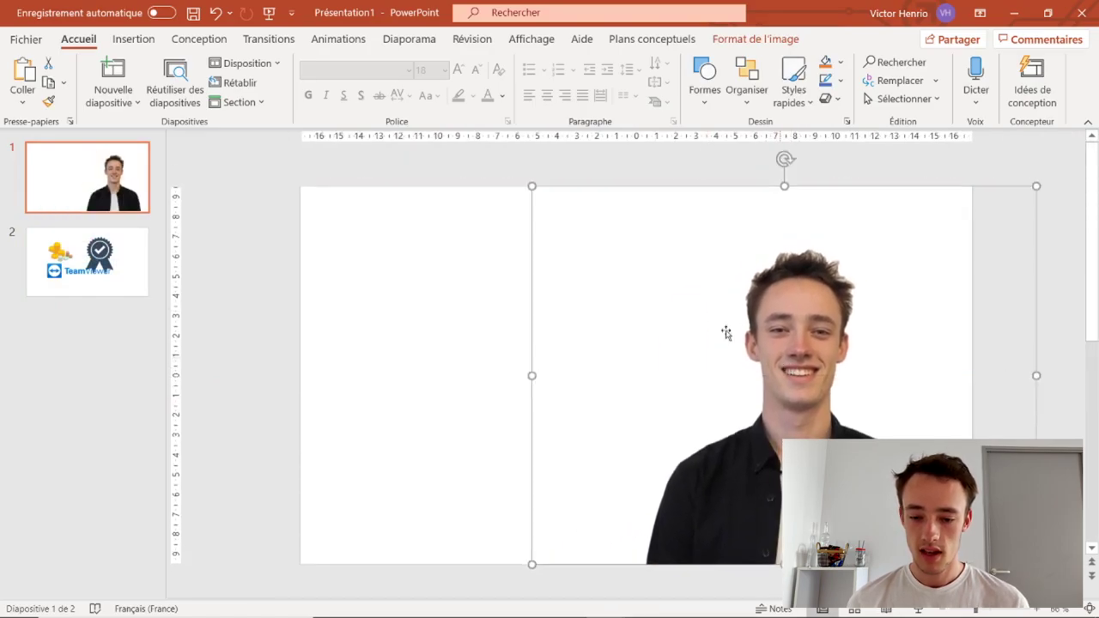
left_click(404, 275)
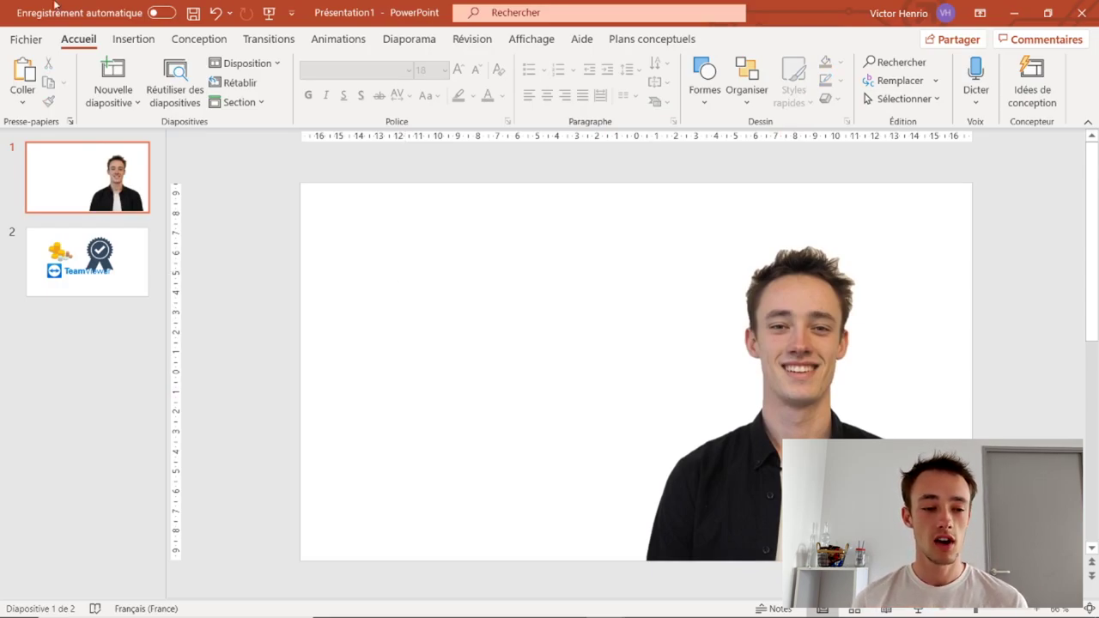
left_click(133, 38)
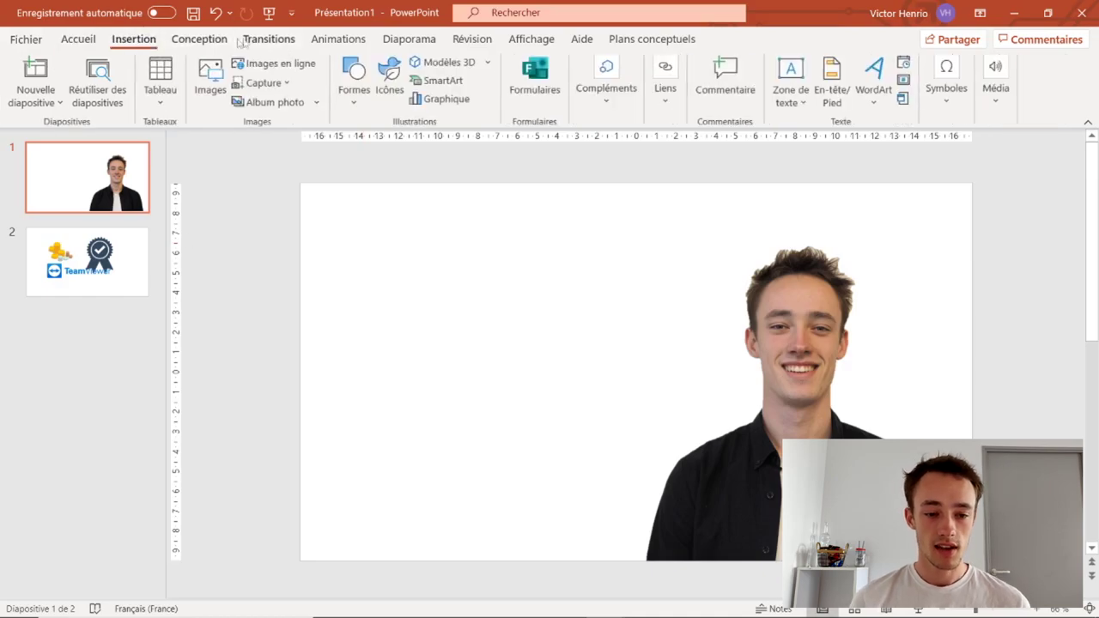
Draw a closed freeform curve covering slide 1's left side, its wavy edge bulging toward the middle
left_click(354, 92)
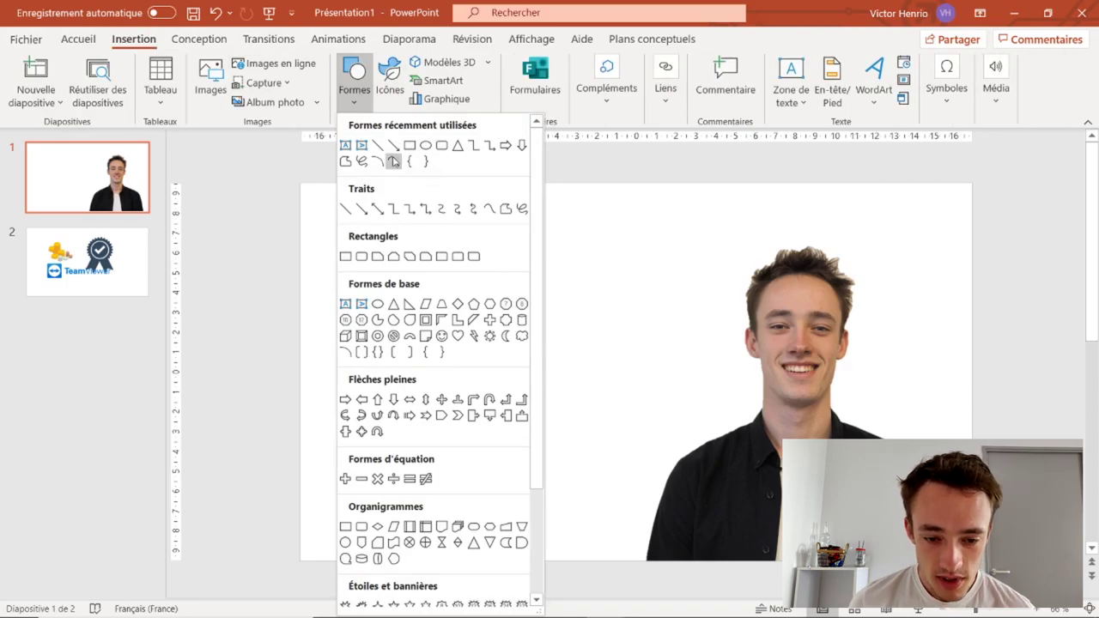
left_click(393, 161)
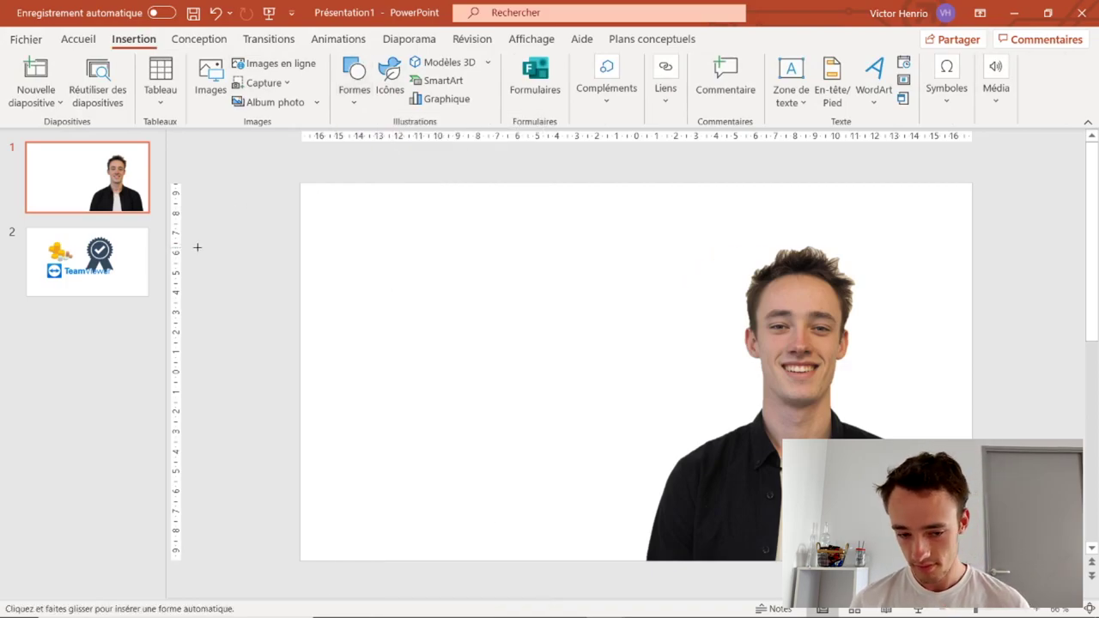
scroll(291, 198, "down", 2)
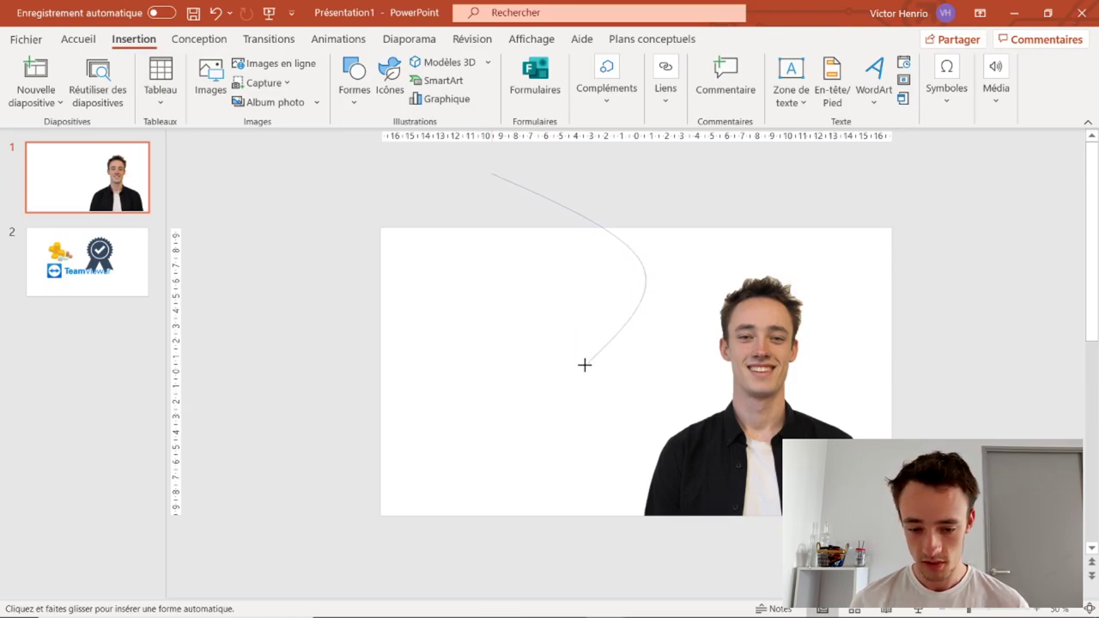
left_click(567, 356)
left_click(580, 419)
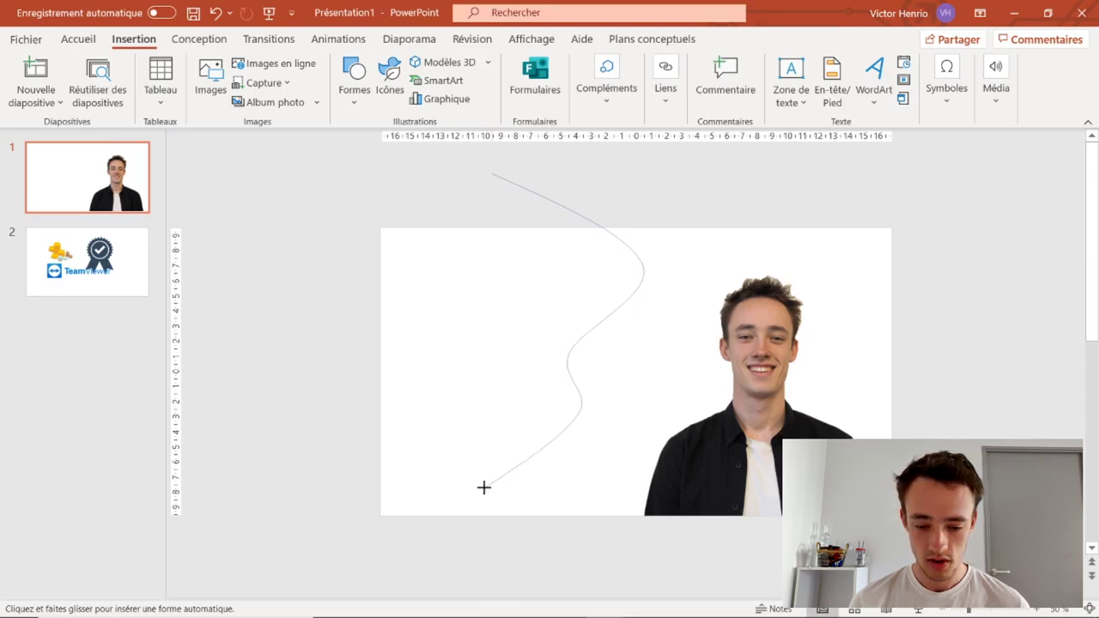
left_click(510, 485)
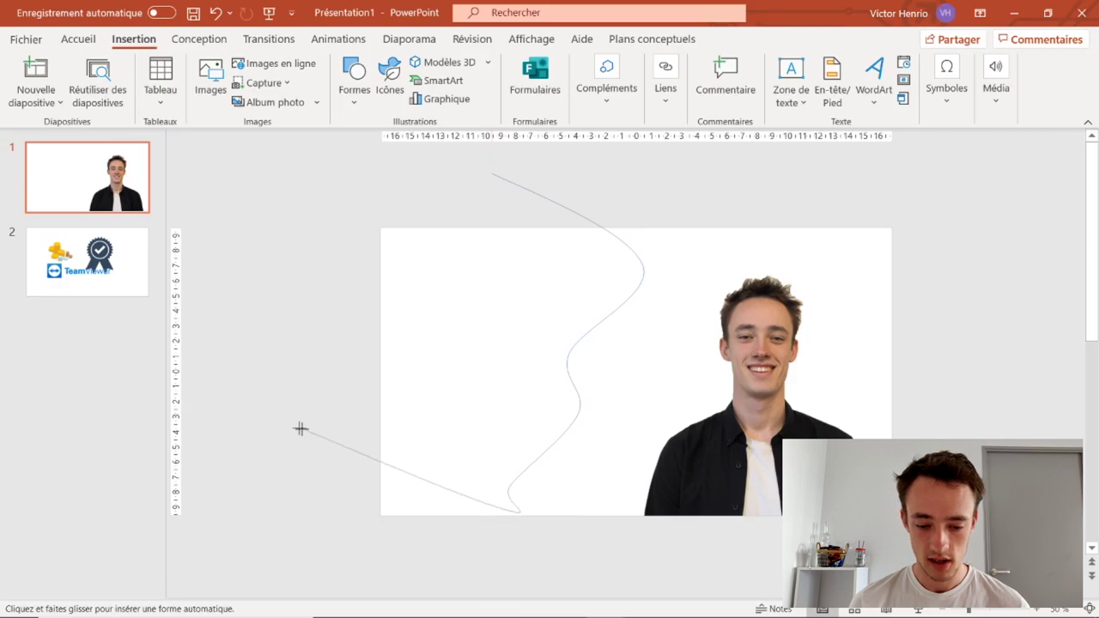
left_click(322, 558)
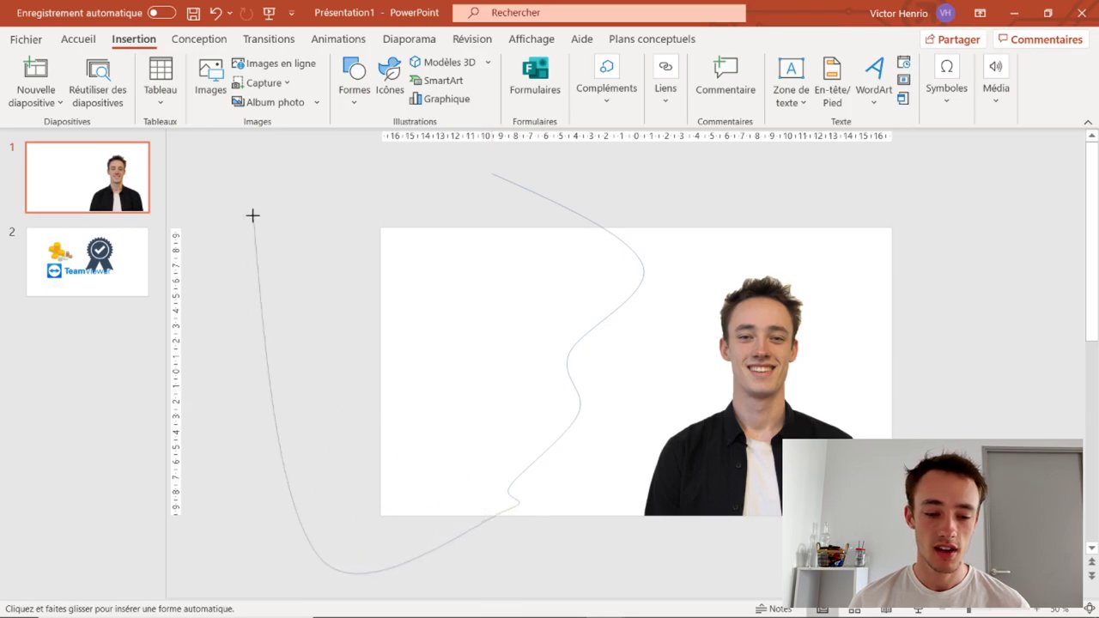
left_click(290, 219)
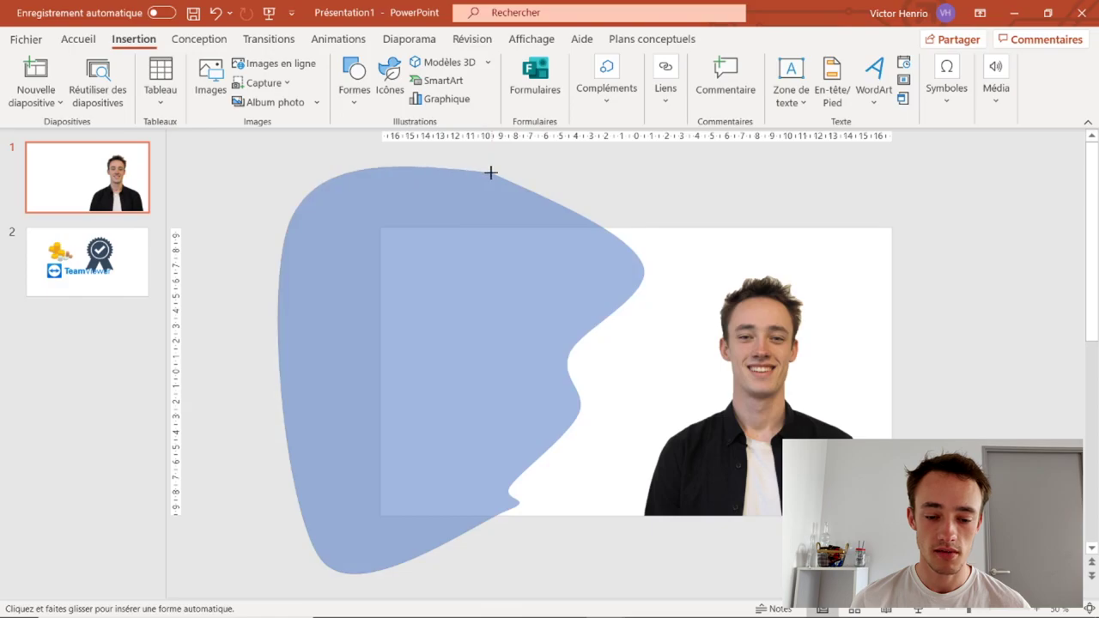
left_click(492, 177)
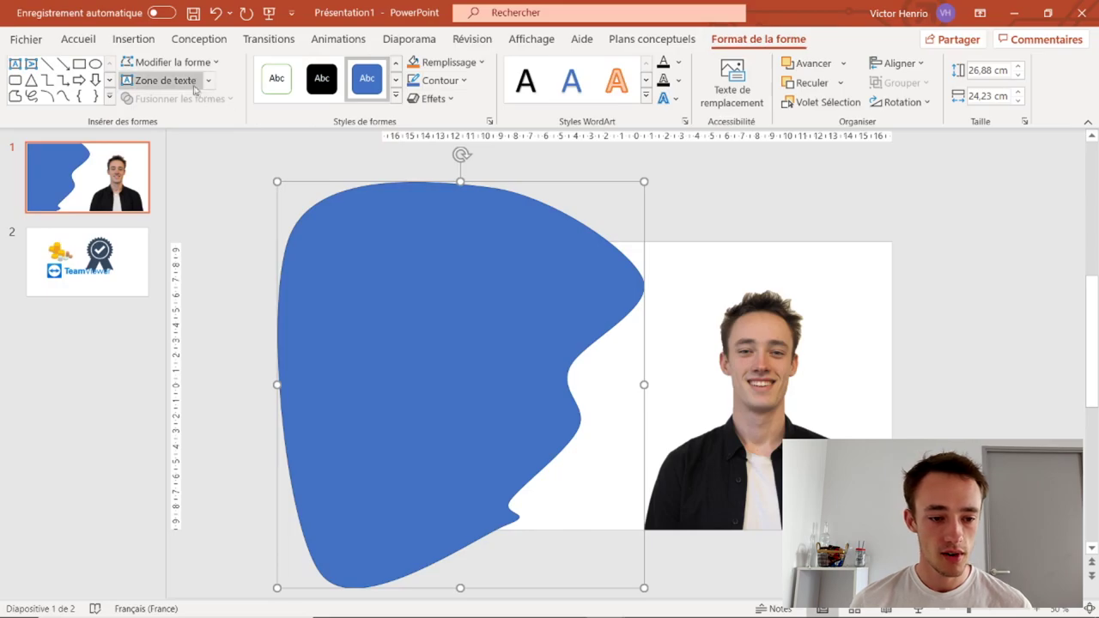
Edit the blue shape's points, pulling and smoothing its lower curve to wrap around the portrait
left_click(214, 69)
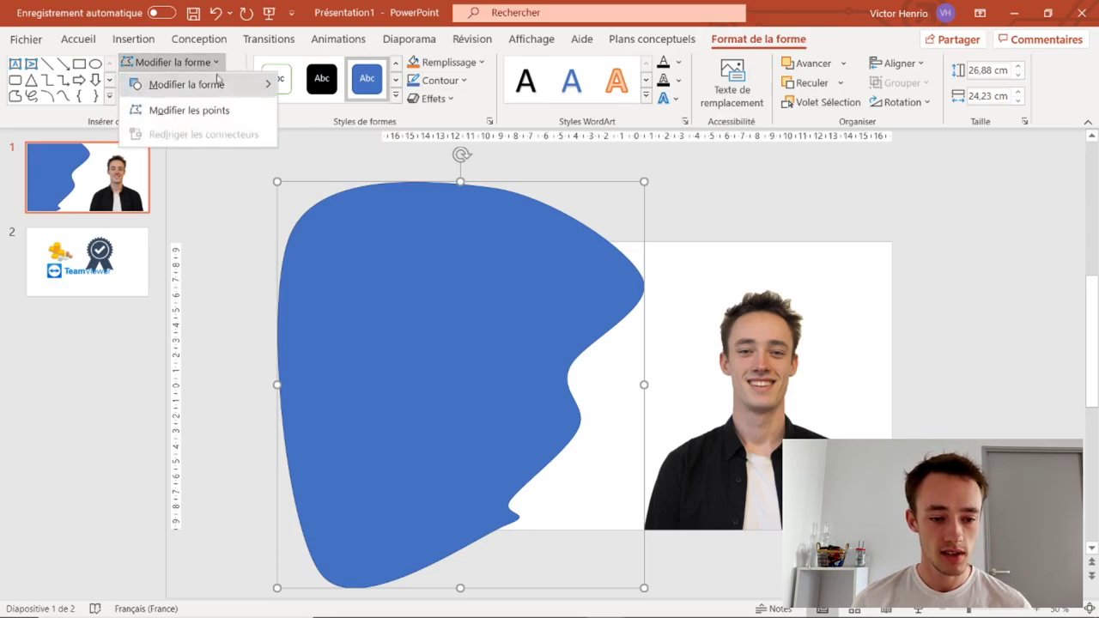
left_click(215, 112)
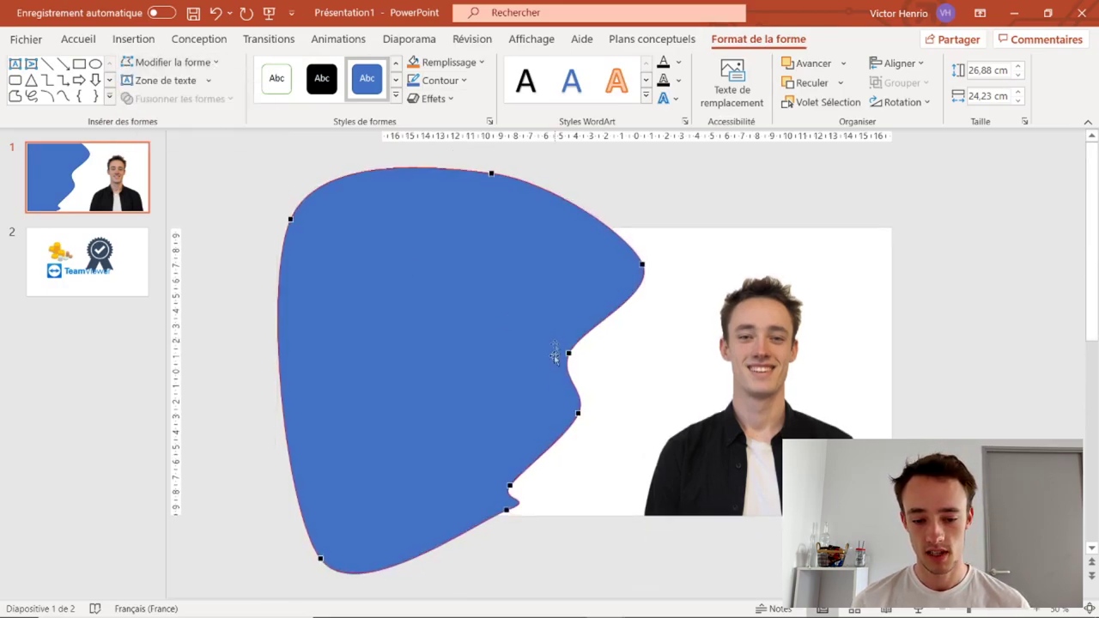
scroll(497, 512, "up", 4)
scroll(604, 384, "down", 2)
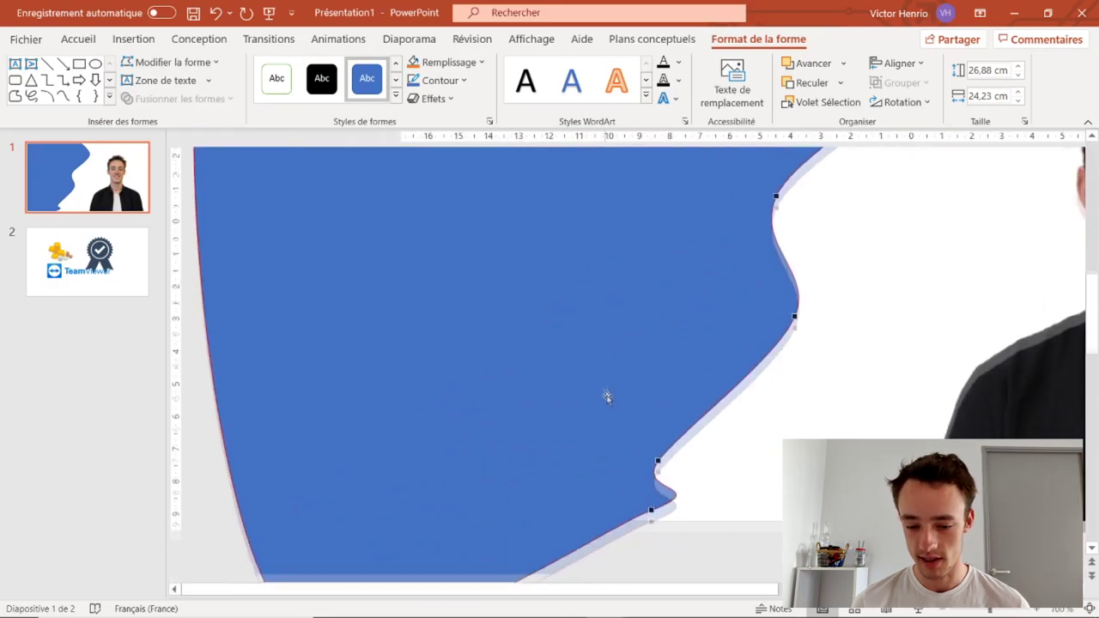
left_click_drag(652, 455, 663, 513)
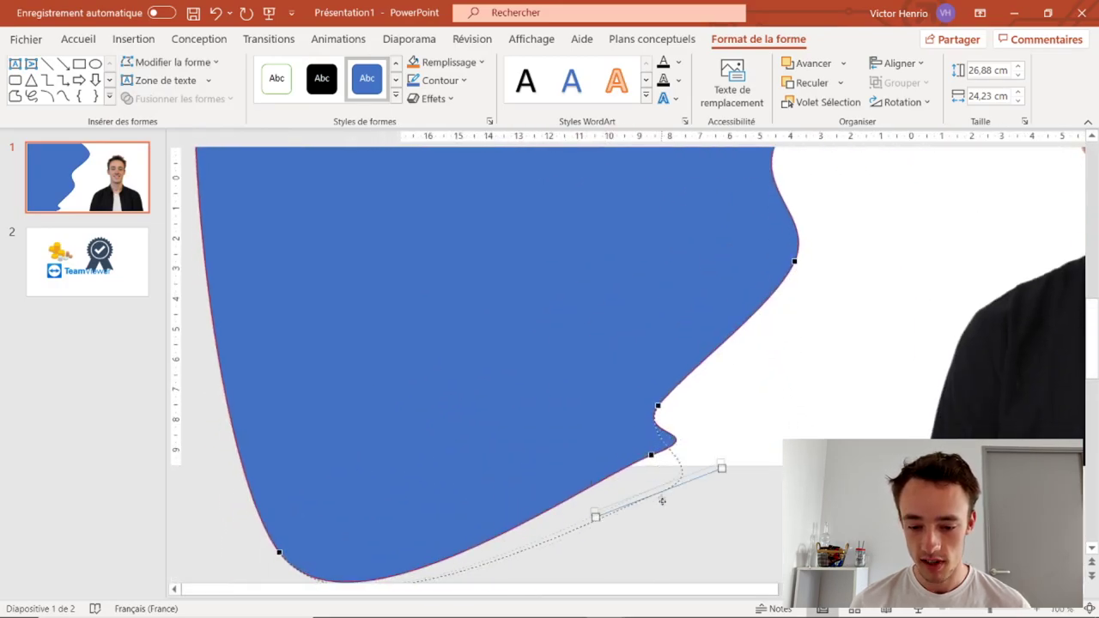
scroll(673, 404, "down", 2)
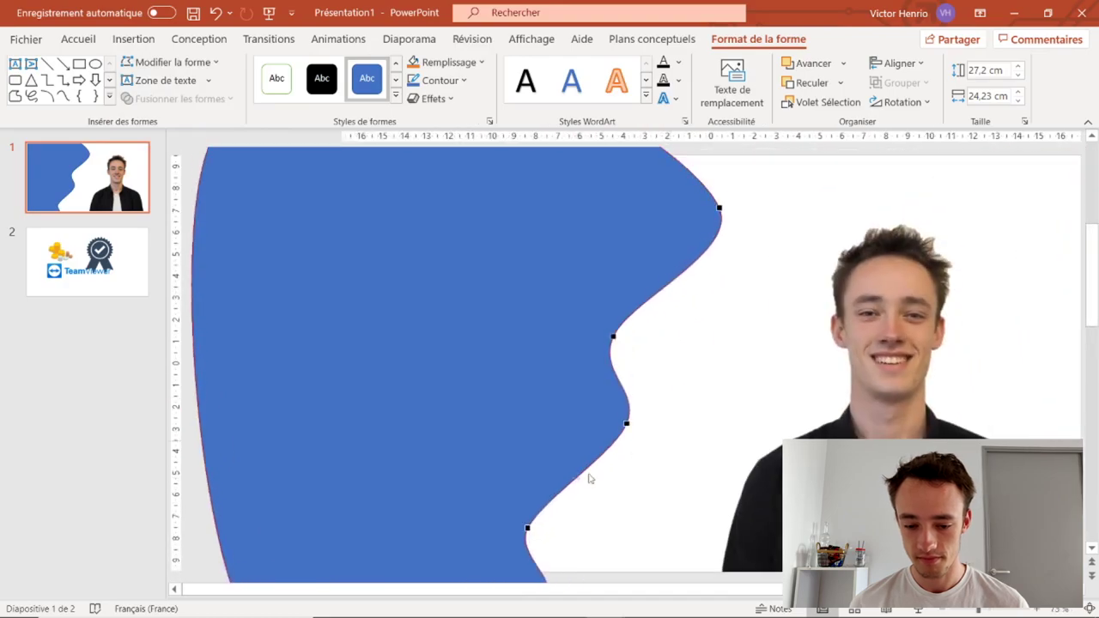
scroll(550, 408, "down", 3)
mouse_move(576, 515)
left_mouse_down()
mouse_move(438, 431)
mouse_move(636, 479)
left_mouse_up()
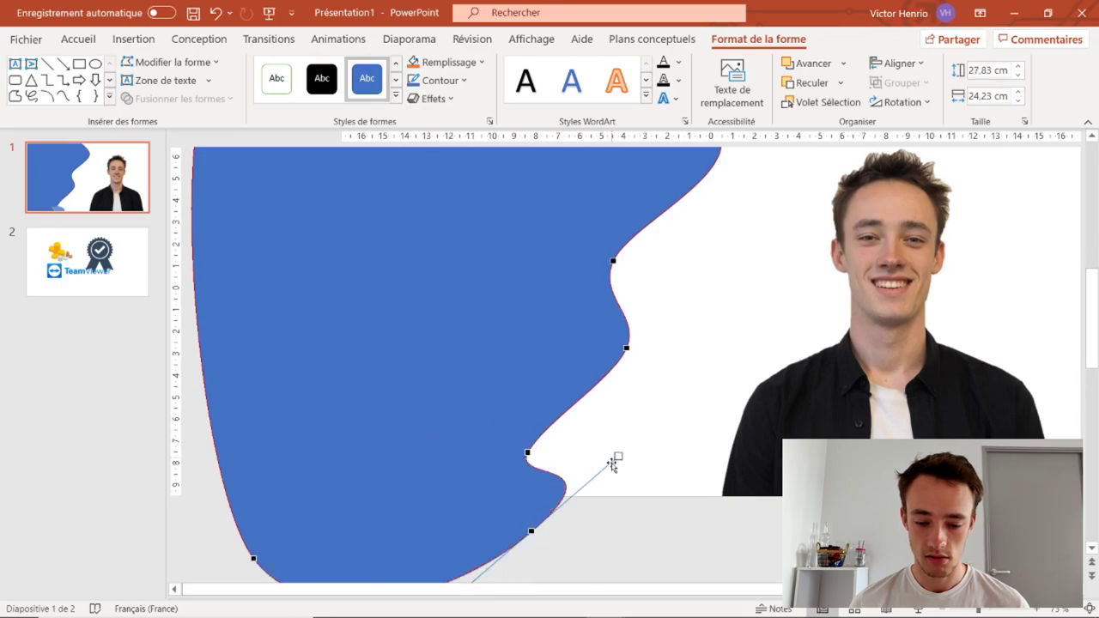
scroll(594, 445, "down", 3)
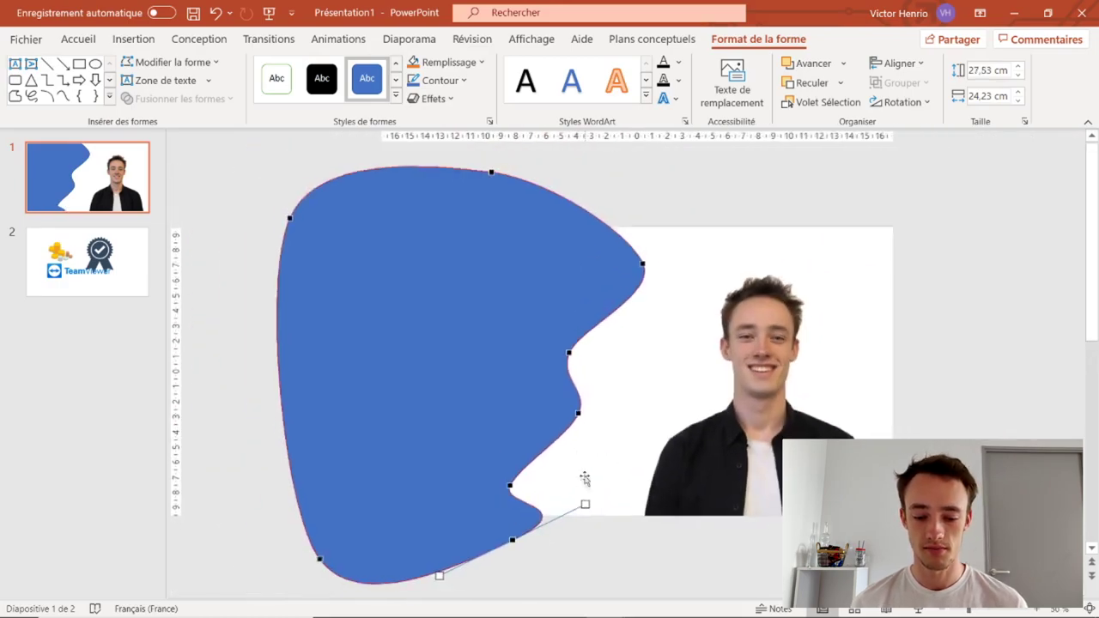
left_click(591, 507)
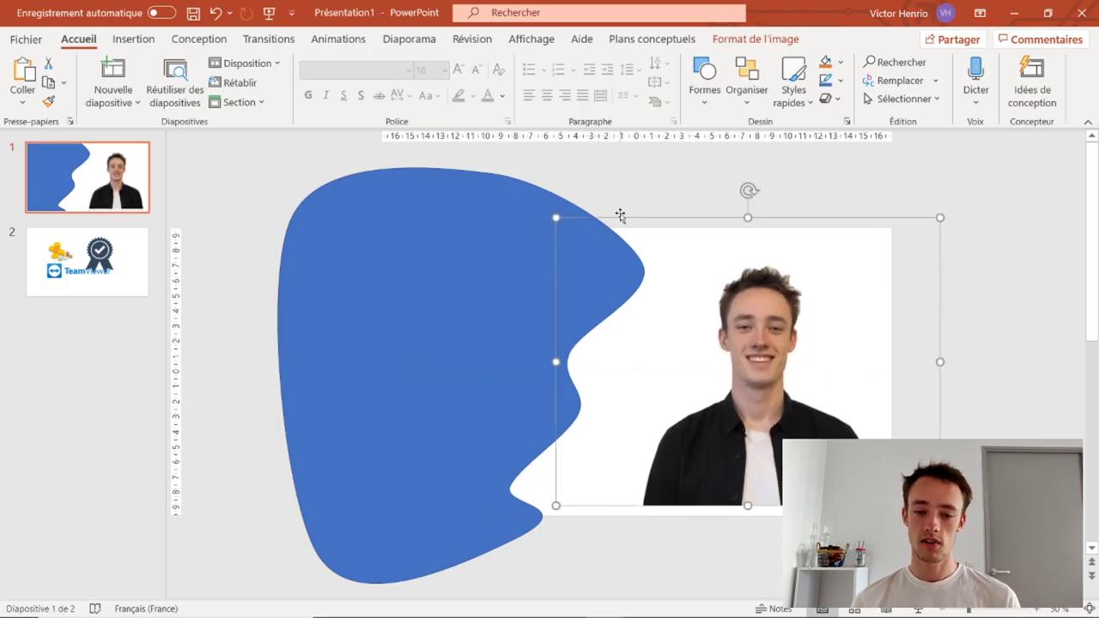
Check the portrait and blue shape selections, deselect everything, then switch to another window
left_click(598, 181)
left_click(719, 369)
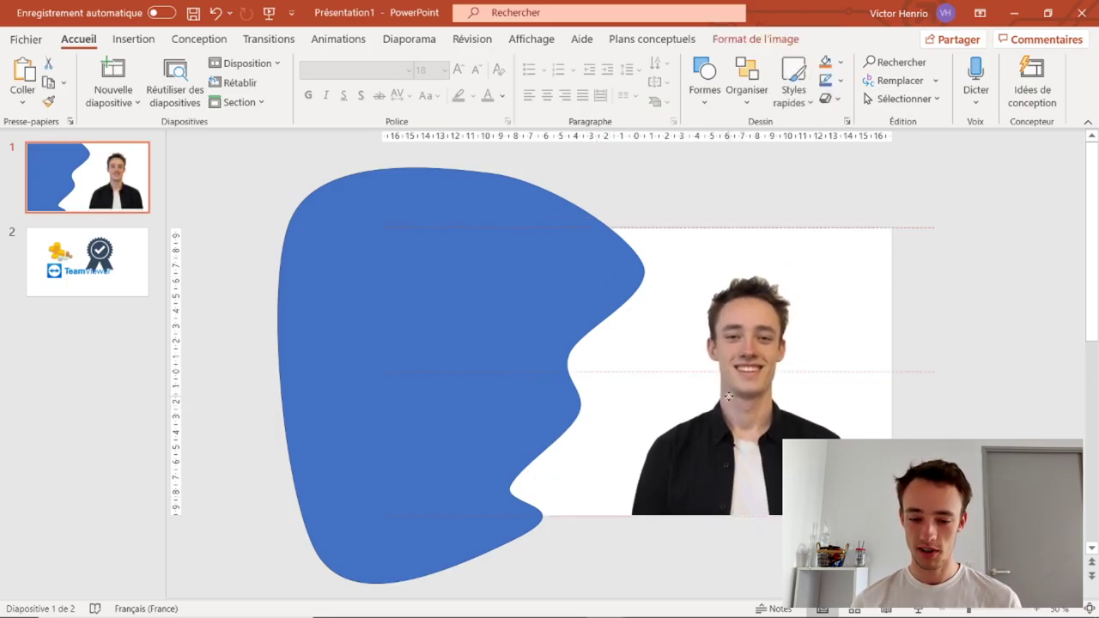
left_click(417, 243)
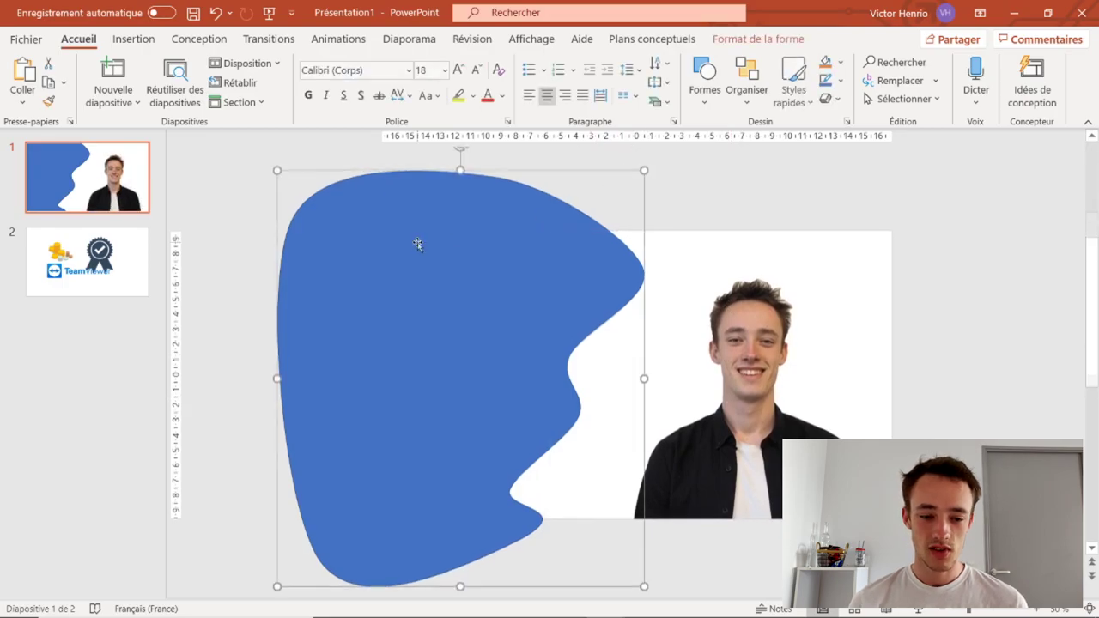
right_click(417, 242)
left_click(712, 201)
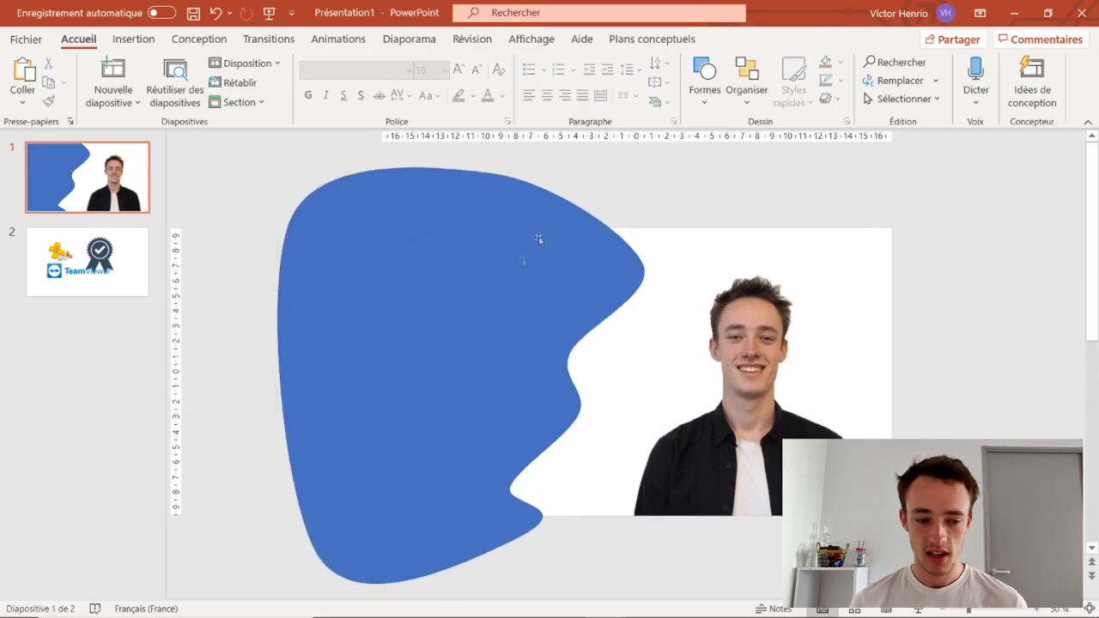
key("alt+Tab")
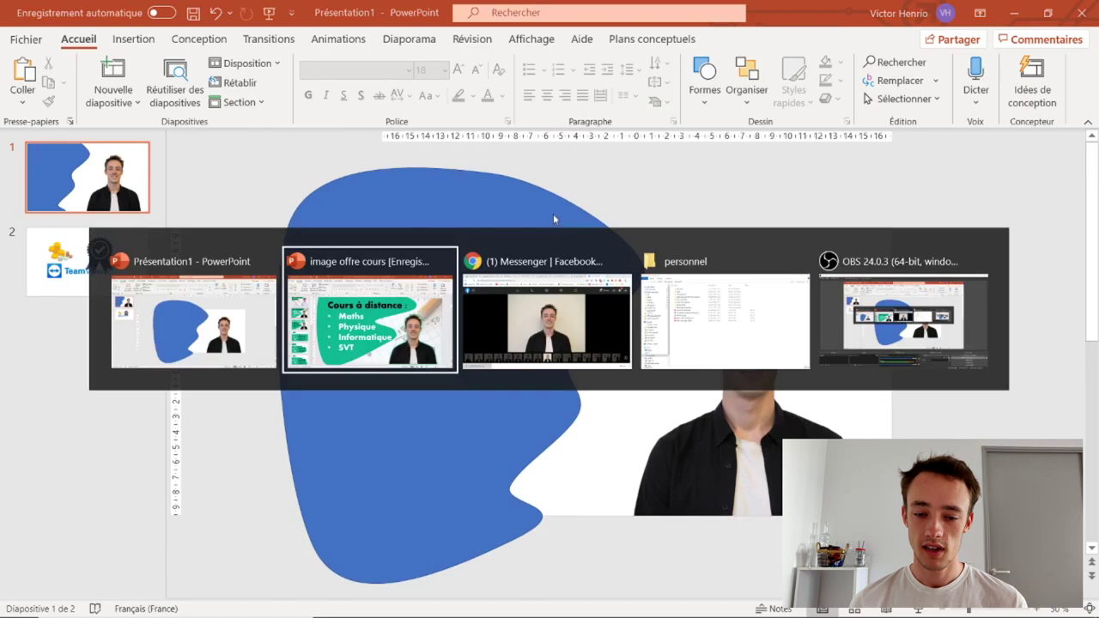
Copy the first green COURS EN LIGNE result from Google Images and paste it at slide 1's top right
left_click(566, 253)
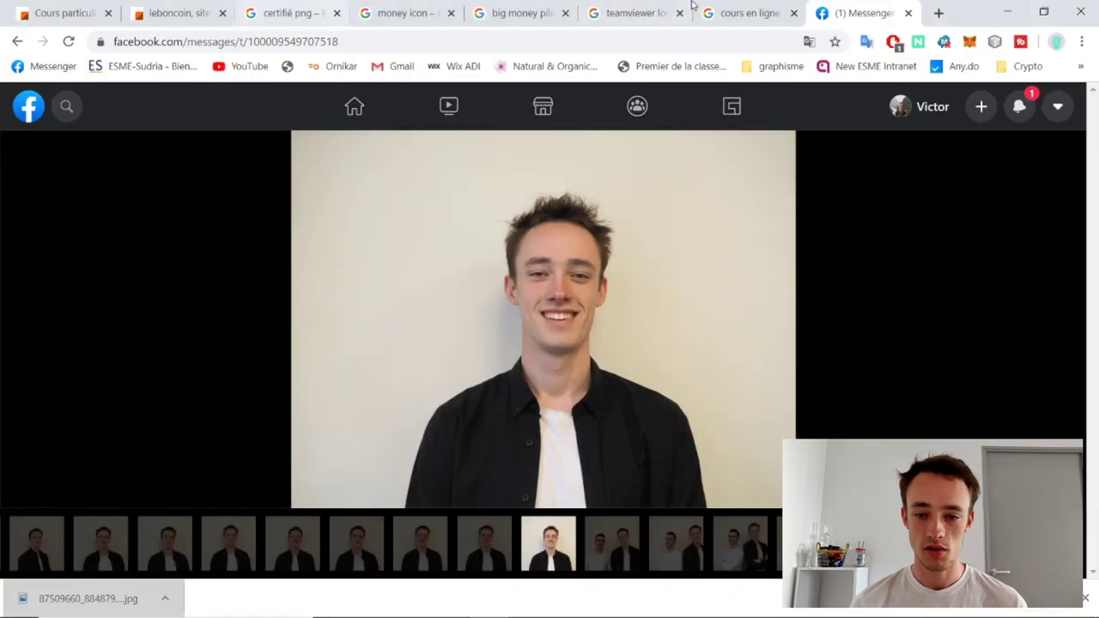
left_click(743, 13)
left_click(632, 120)
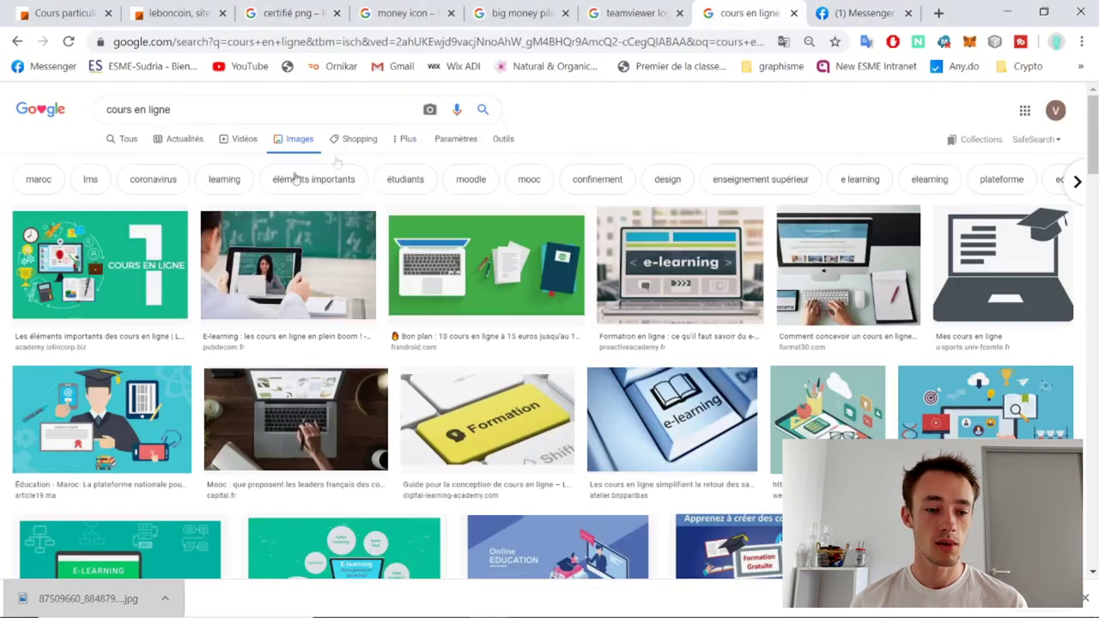
left_click(133, 280)
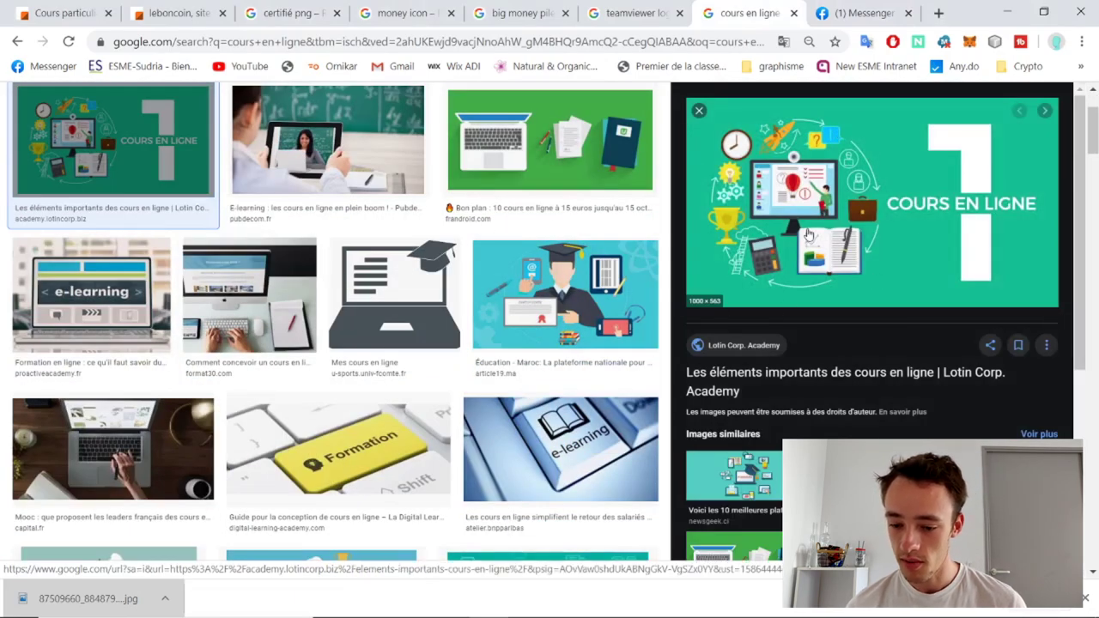
right_click(805, 228)
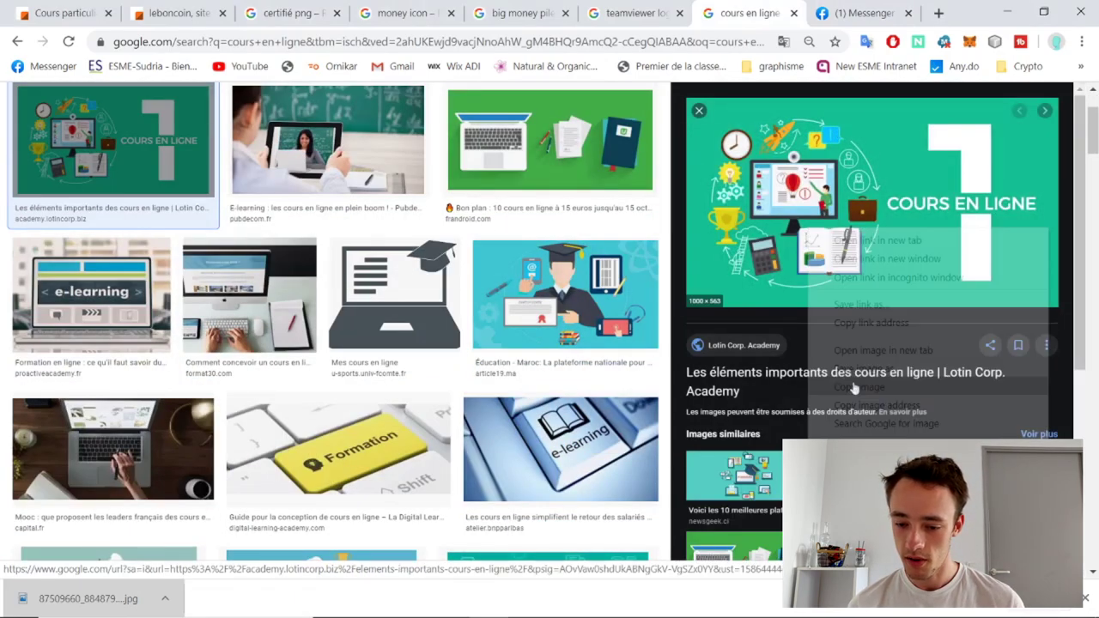
left_click(855, 387)
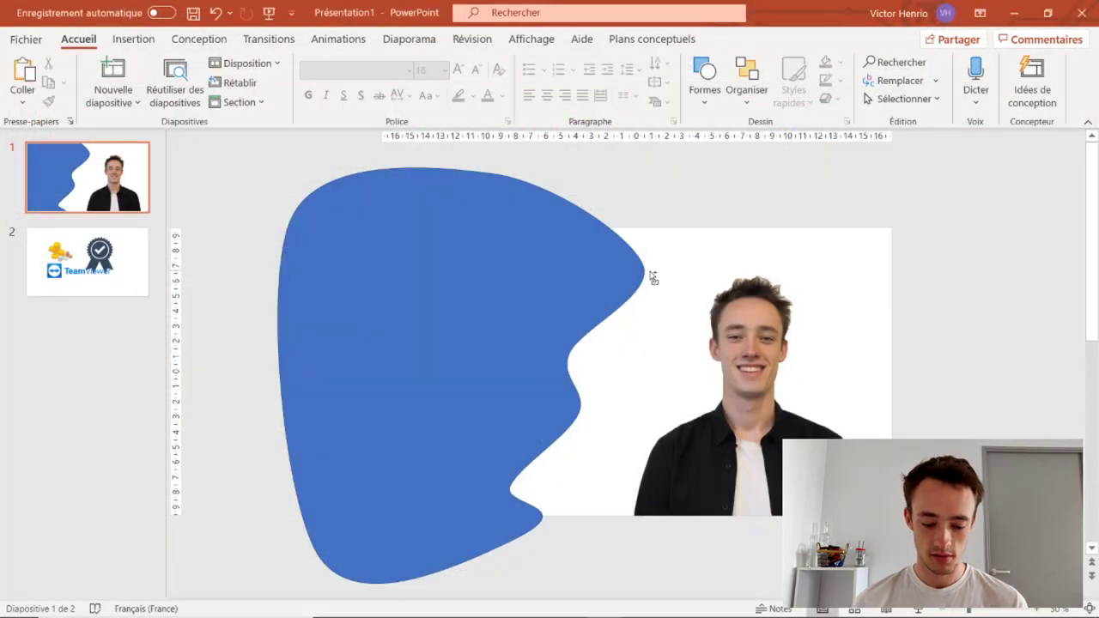
key("ctrl+v")
mouse_move(652, 294)
left_mouse_down()
mouse_move(816, 248)
mouse_move(802, 278)
left_mouse_up()
Fill the blue shape with teal sampled from the COURS EN LIGNE image and remove its outline
left_click(418, 276)
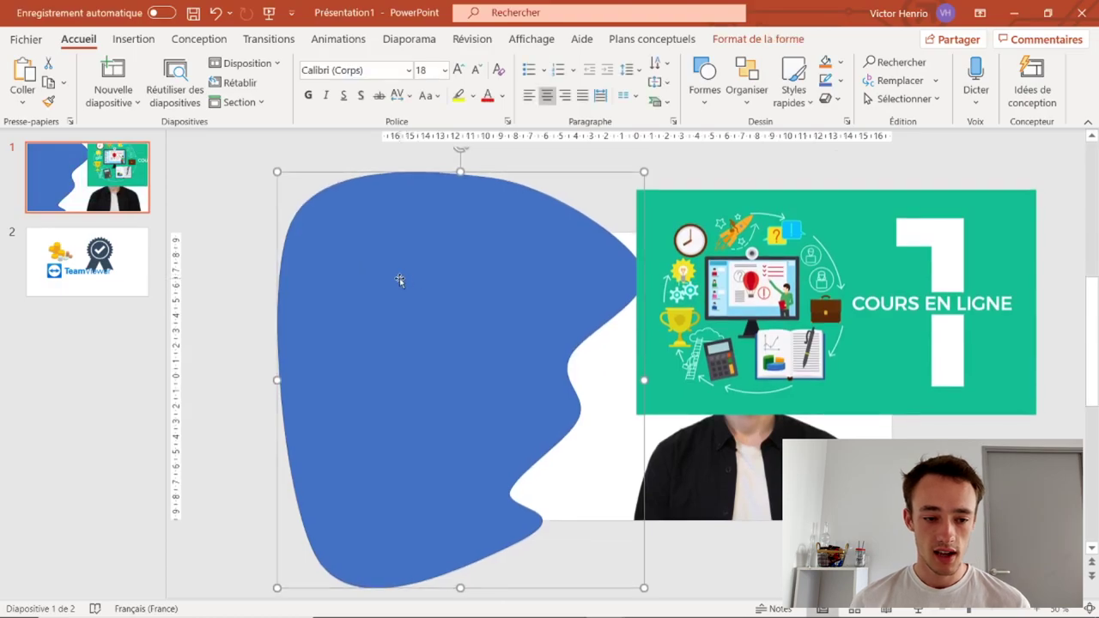
right_click(375, 272)
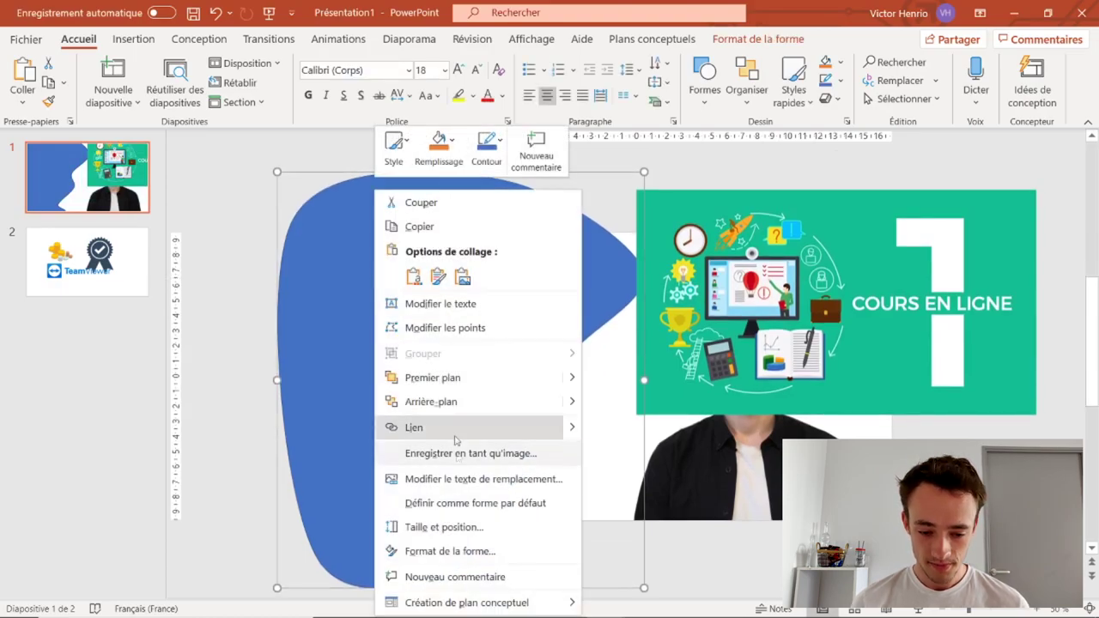
left_click(459, 554)
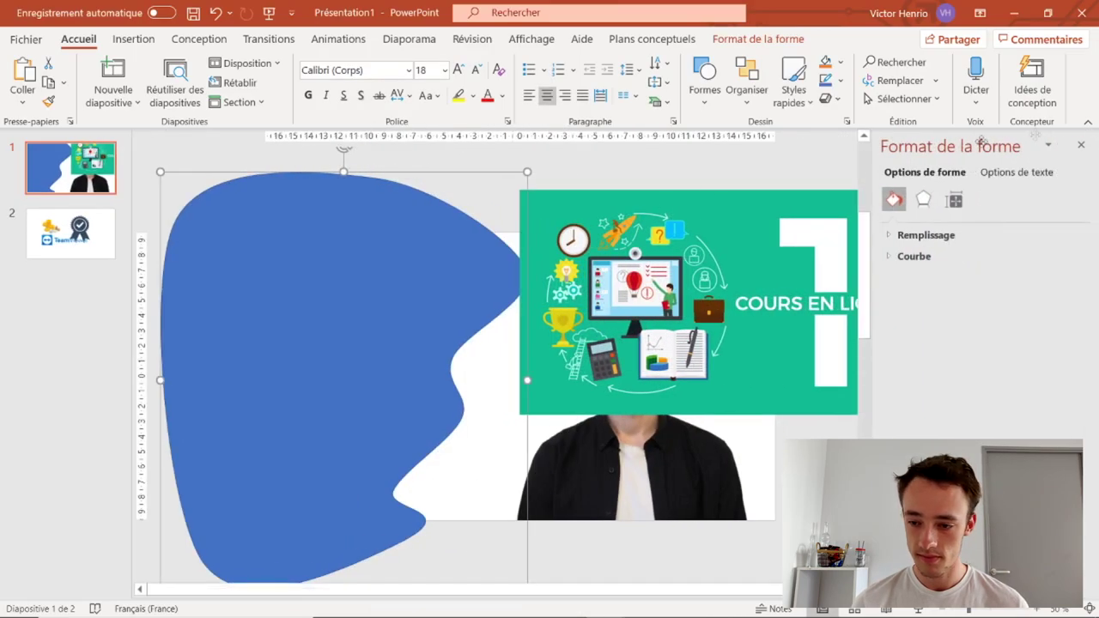
left_click(1082, 145)
right_click(421, 293)
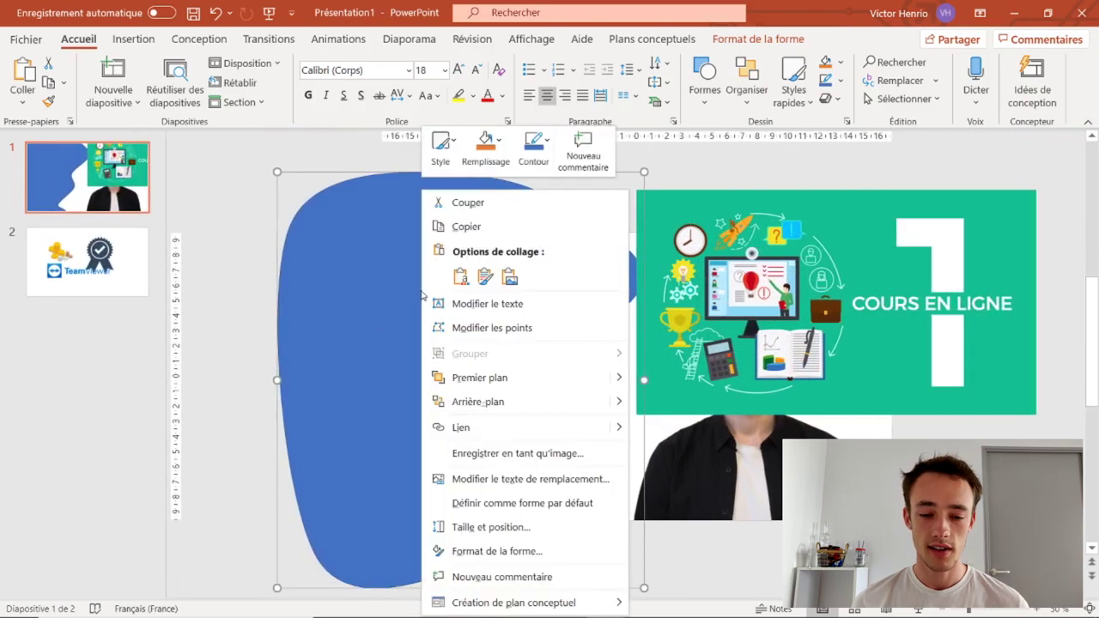
left_click(486, 148)
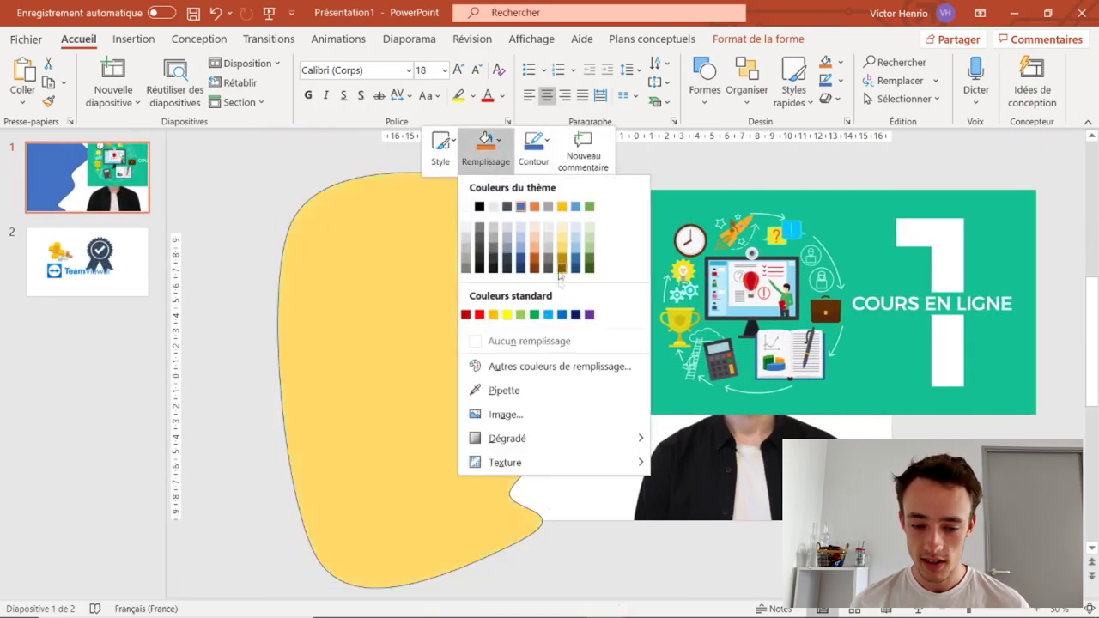
left_click(510, 393)
left_click(872, 206)
right_click(471, 306)
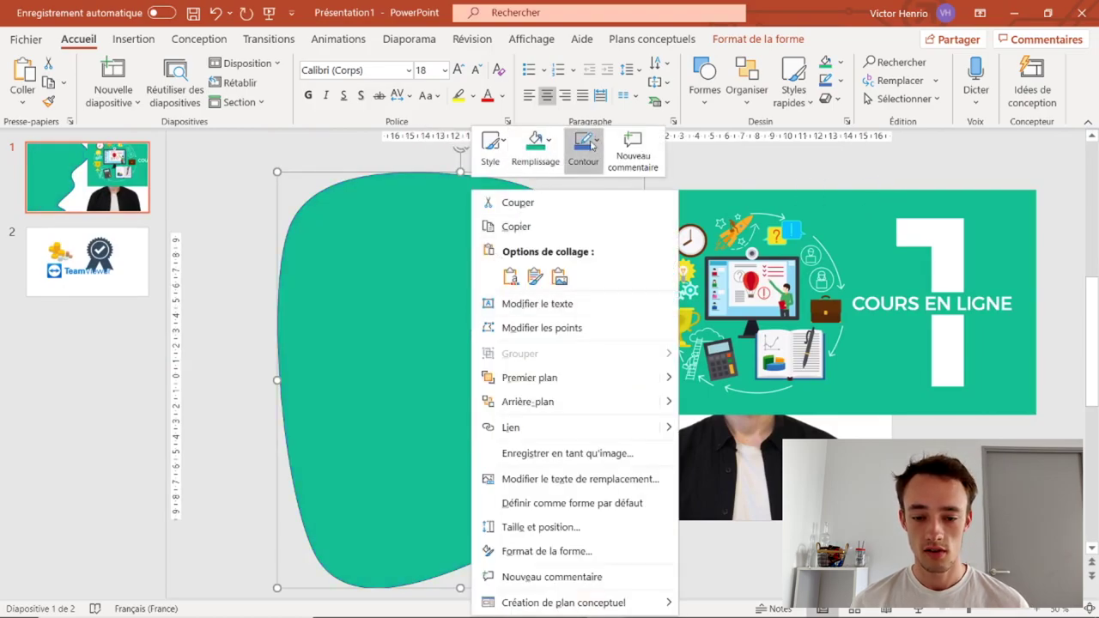
left_click(583, 148)
left_click(623, 383)
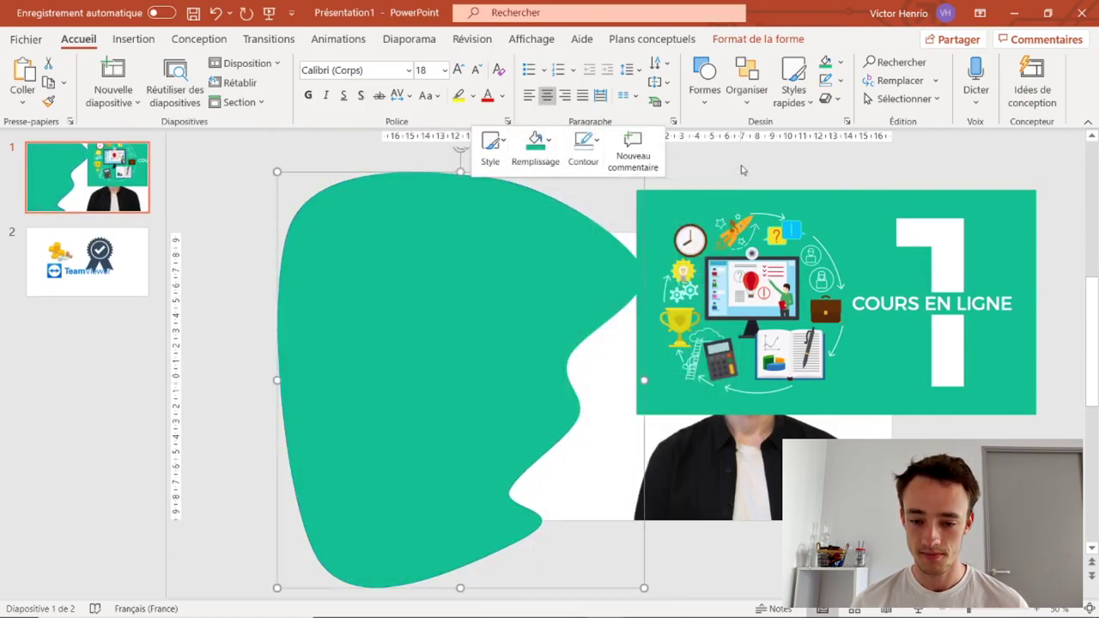
Delete the COURS EN LIGNE image and shift the green shape and portrait photo slightly right
mouse_move(721, 221)
left_mouse_down()
mouse_move(796, 230)
mouse_move(686, 204)
left_mouse_up()
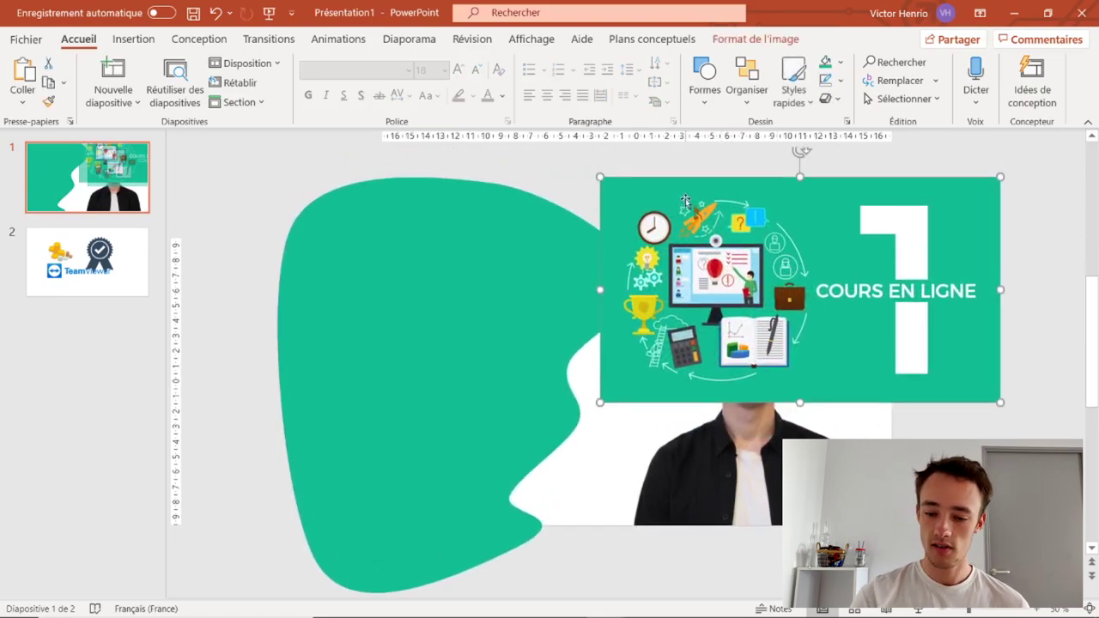
key("Delete")
left_click_drag(564, 278, 602, 272)
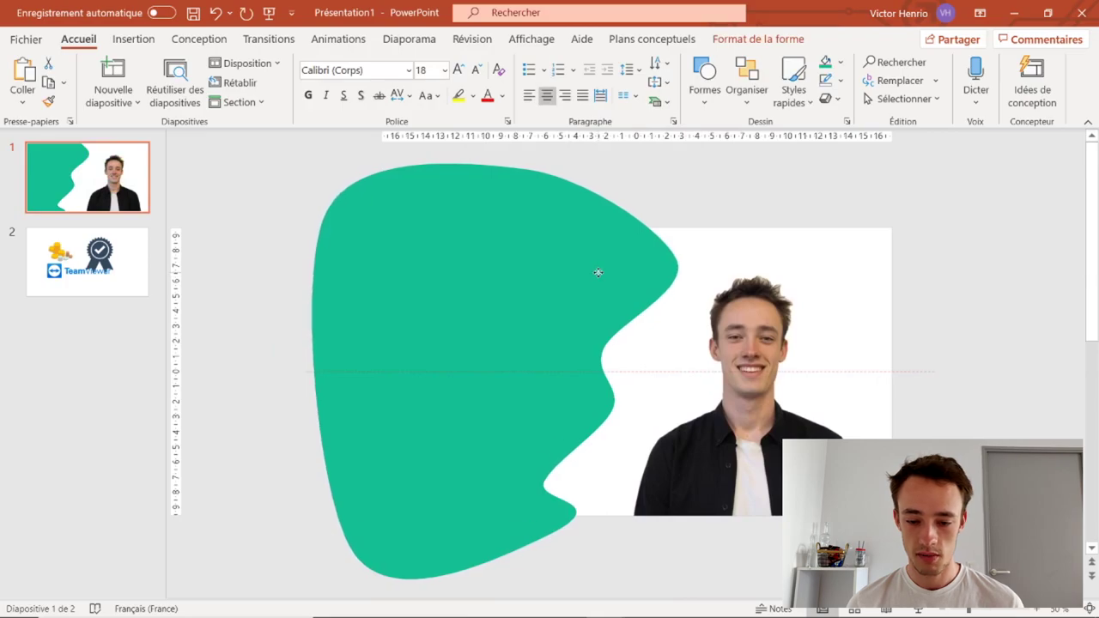
mouse_move(794, 425)
left_mouse_down()
mouse_move(808, 437)
mouse_move(816, 424)
left_mouse_up()
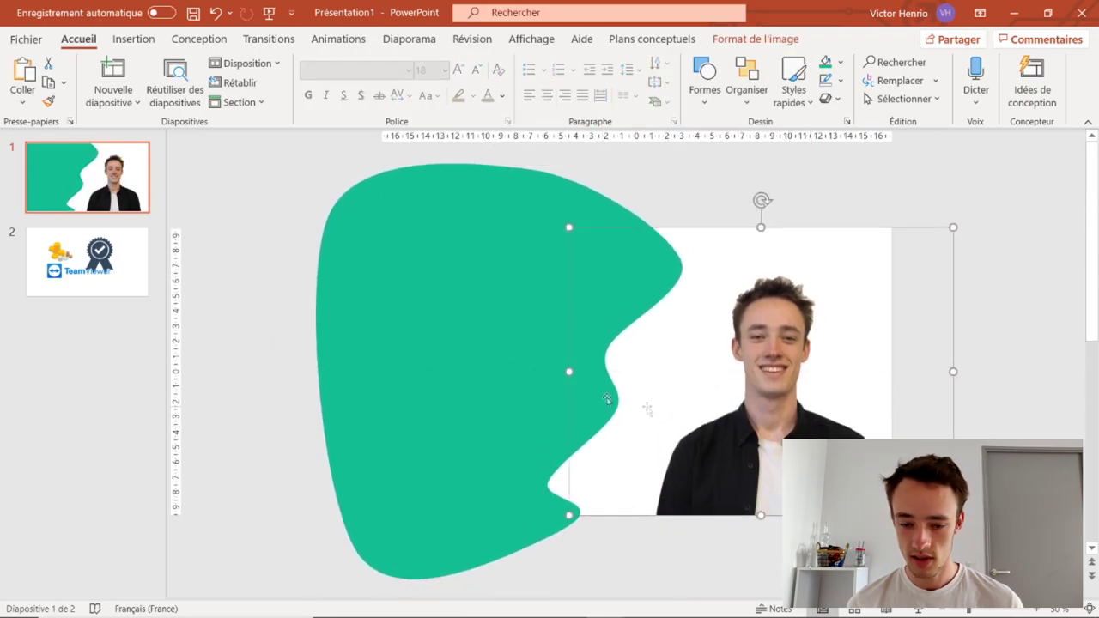
left_click_drag(513, 366, 553, 367)
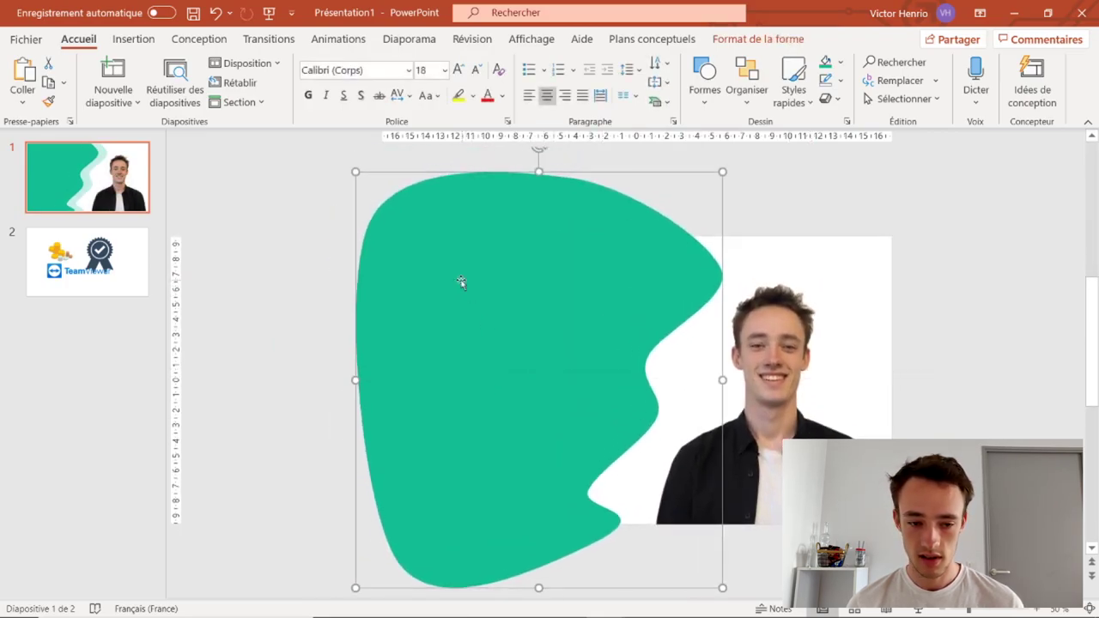
Draw a text box on the green shape and type the title 'Cours Particulier à Distance'
left_click(142, 45)
left_click(798, 102)
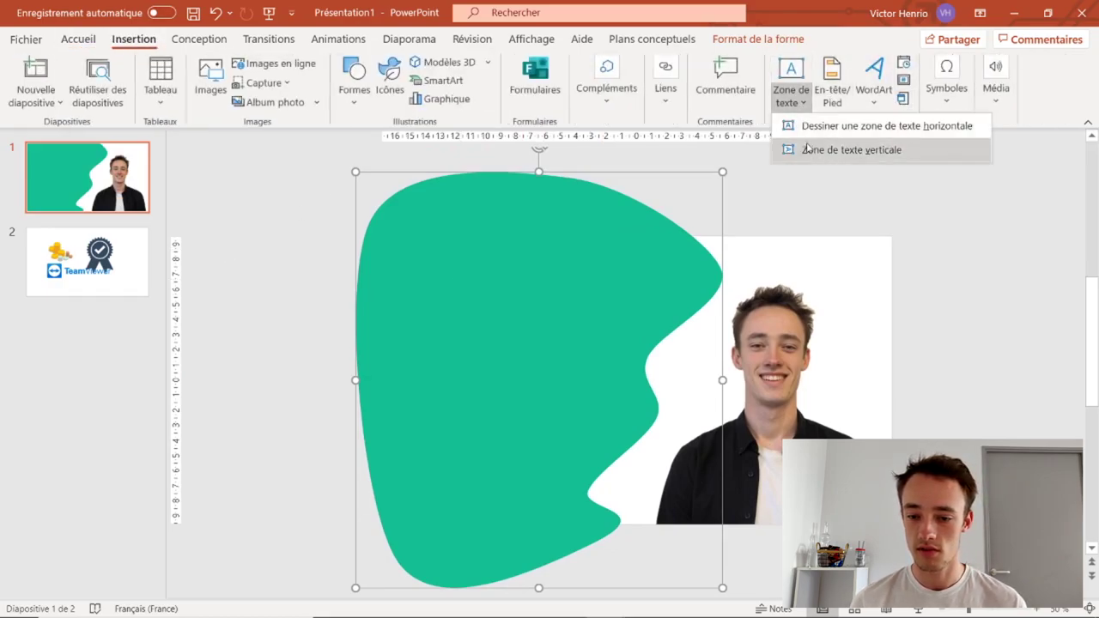
left_click(824, 126)
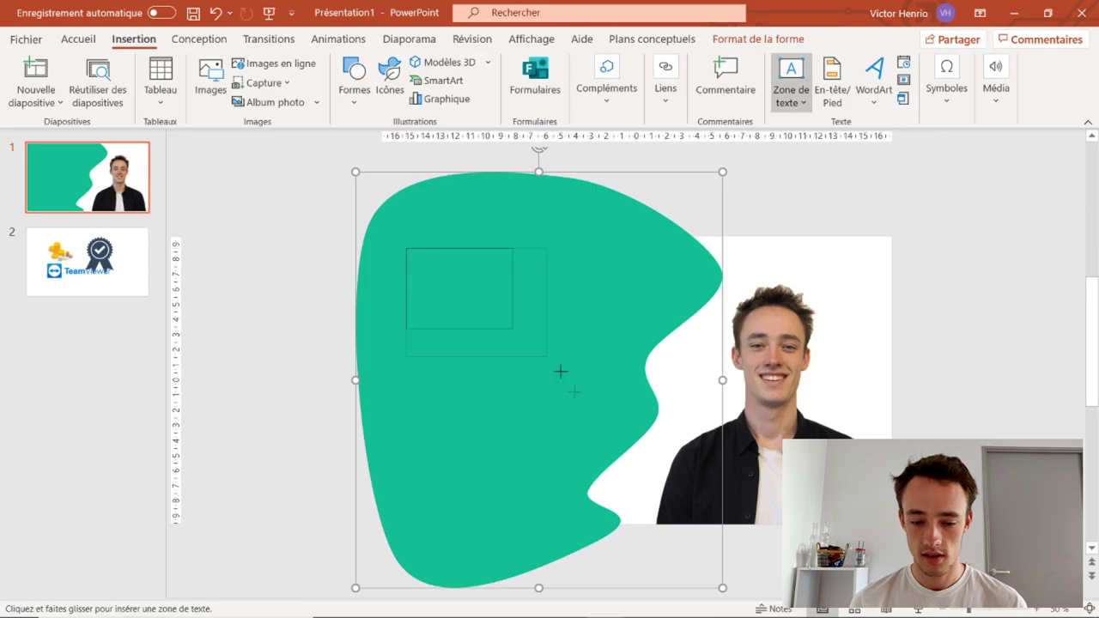
left_click_drag(406, 246, 662, 495)
type("Cours Particulier à Distan")
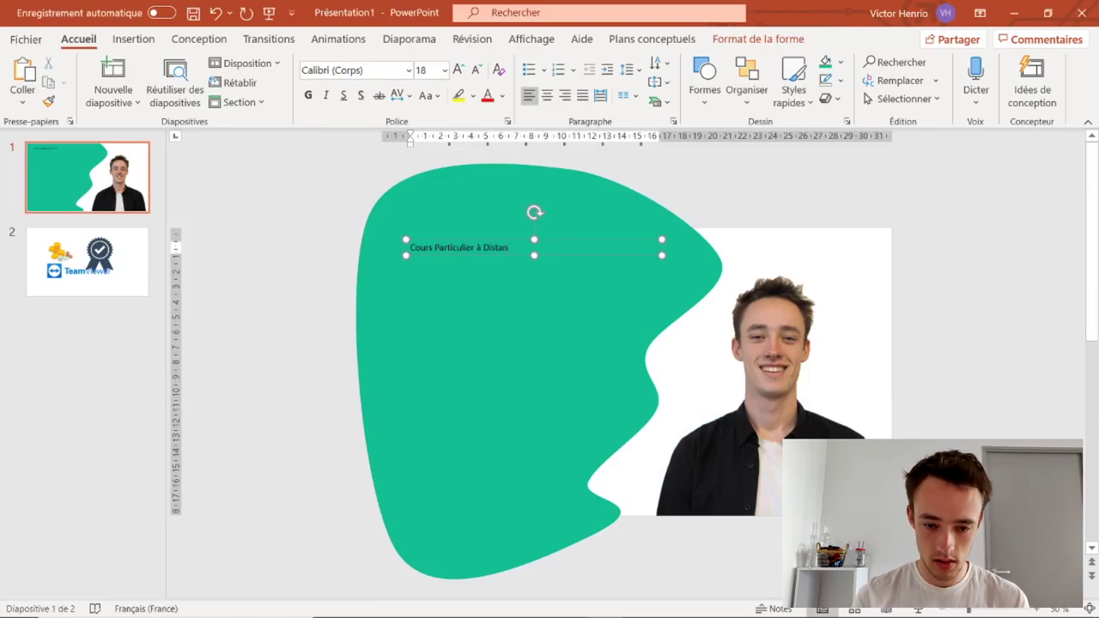
type("ce")
Set the title to Aharoni at 48 pt
triple_click(456, 249)
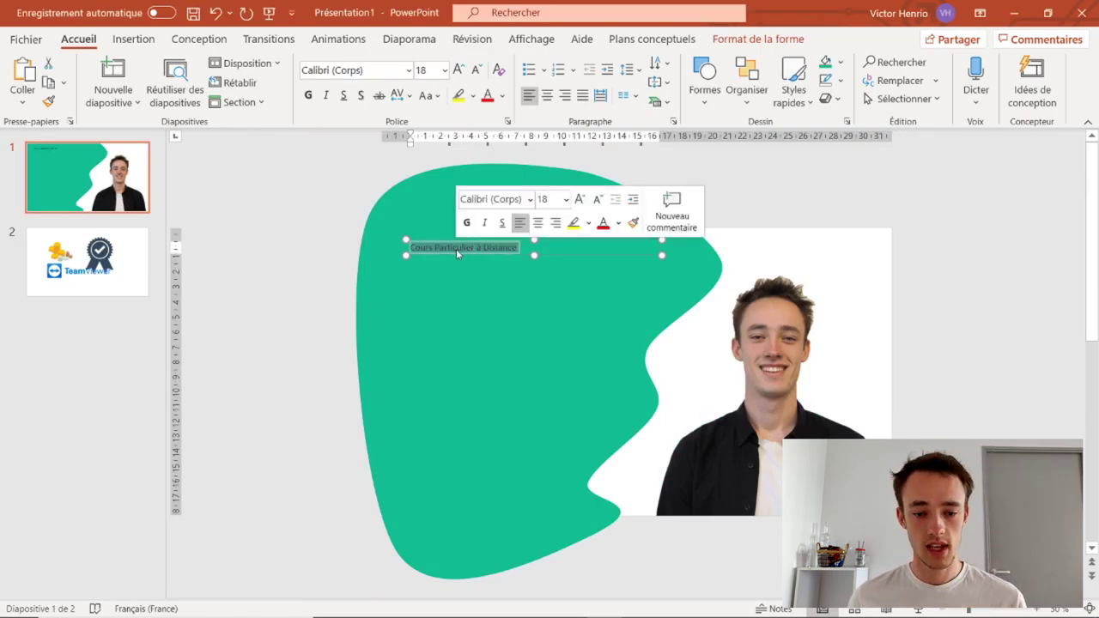
left_click(577, 199)
left_click(577, 199)
left_click(577, 199)
left_click(577, 199)
left_click(577, 199)
left_click(577, 199)
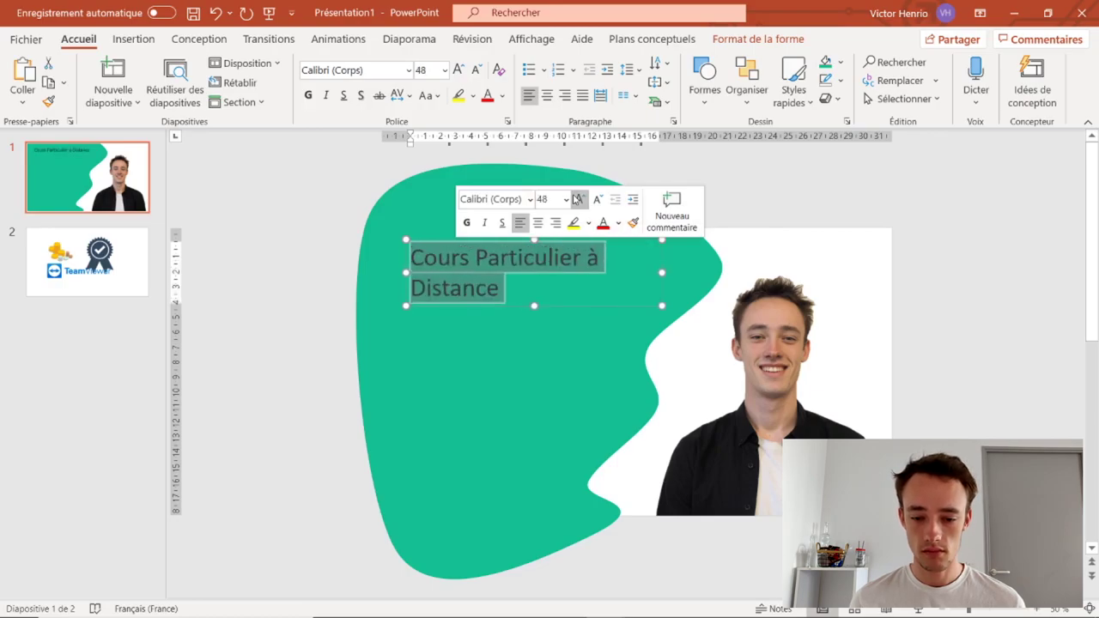
left_click(391, 71)
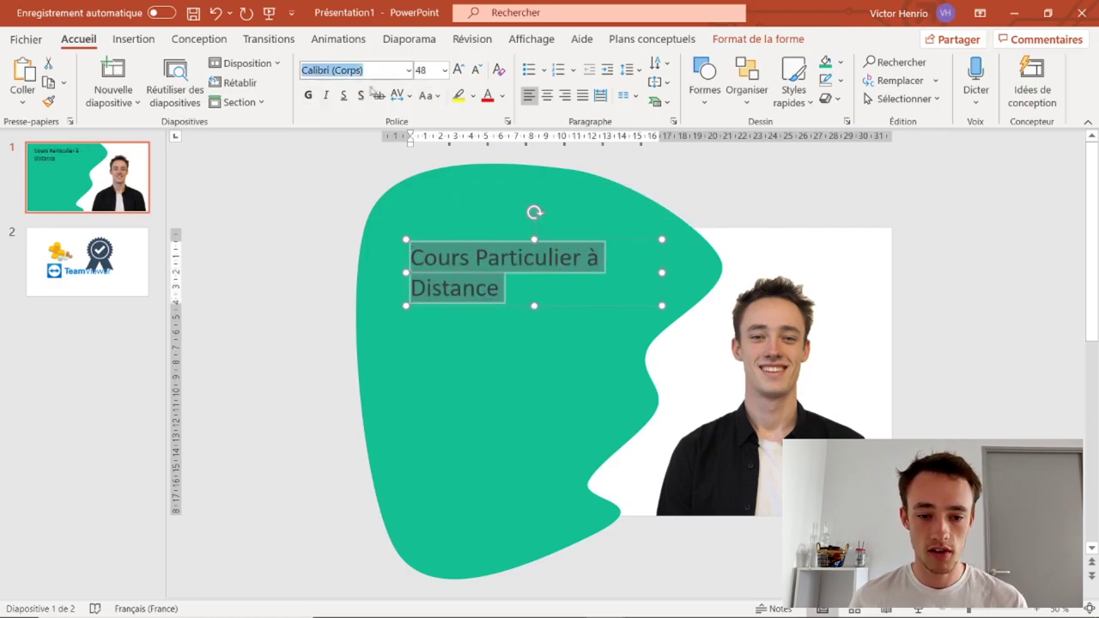
left_click(409, 71)
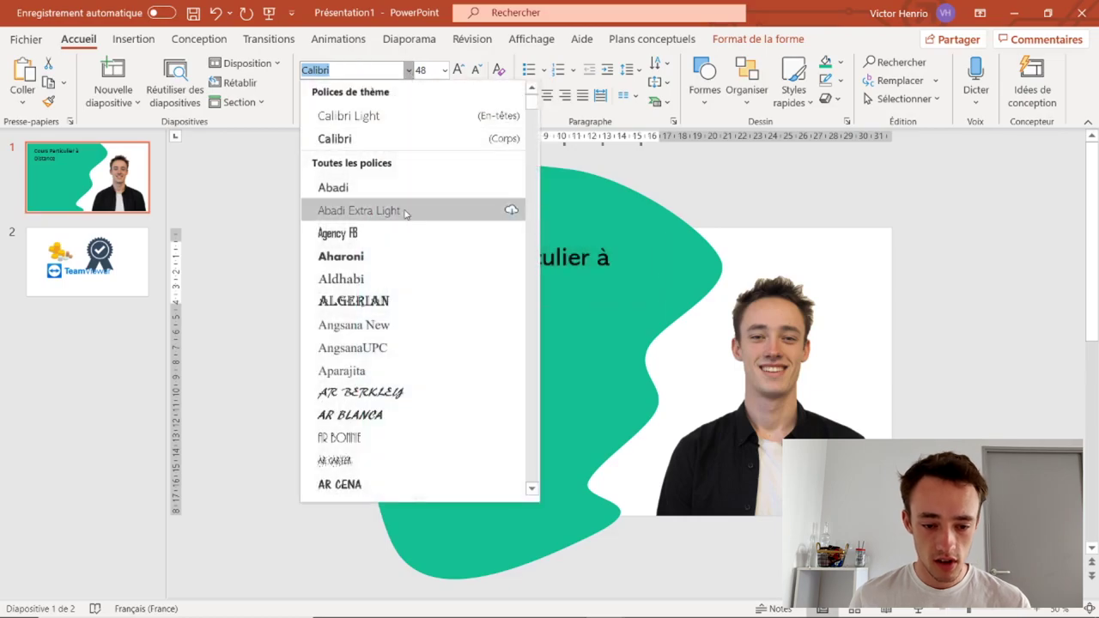
left_click(395, 256)
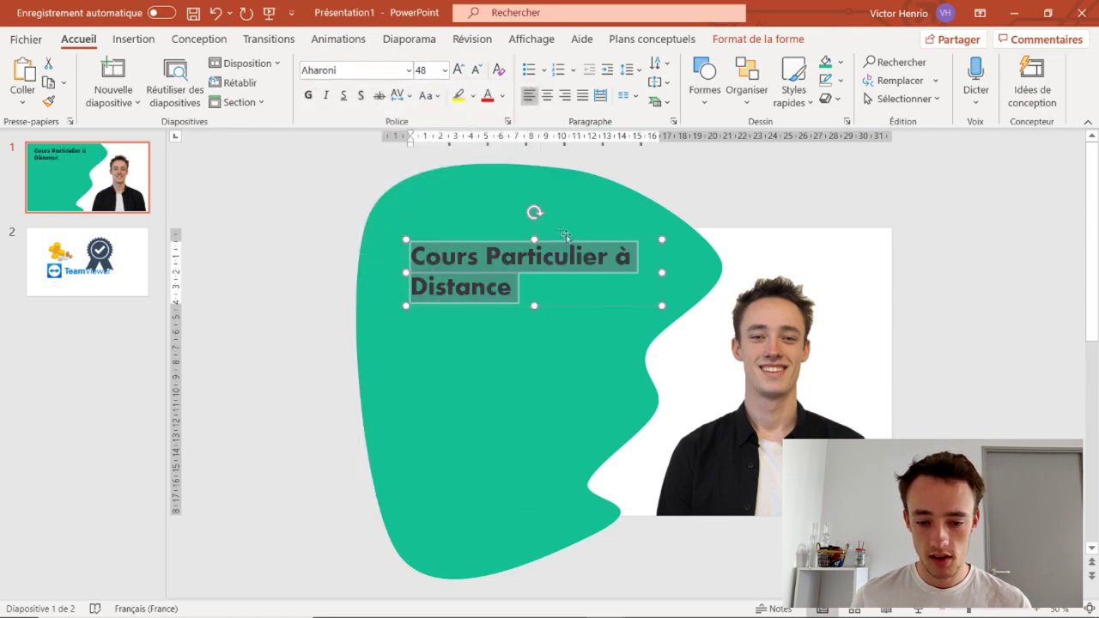
Widen the title box so the title fits on one line and reposition it over the green blob
left_click_drag(565, 234, 572, 239)
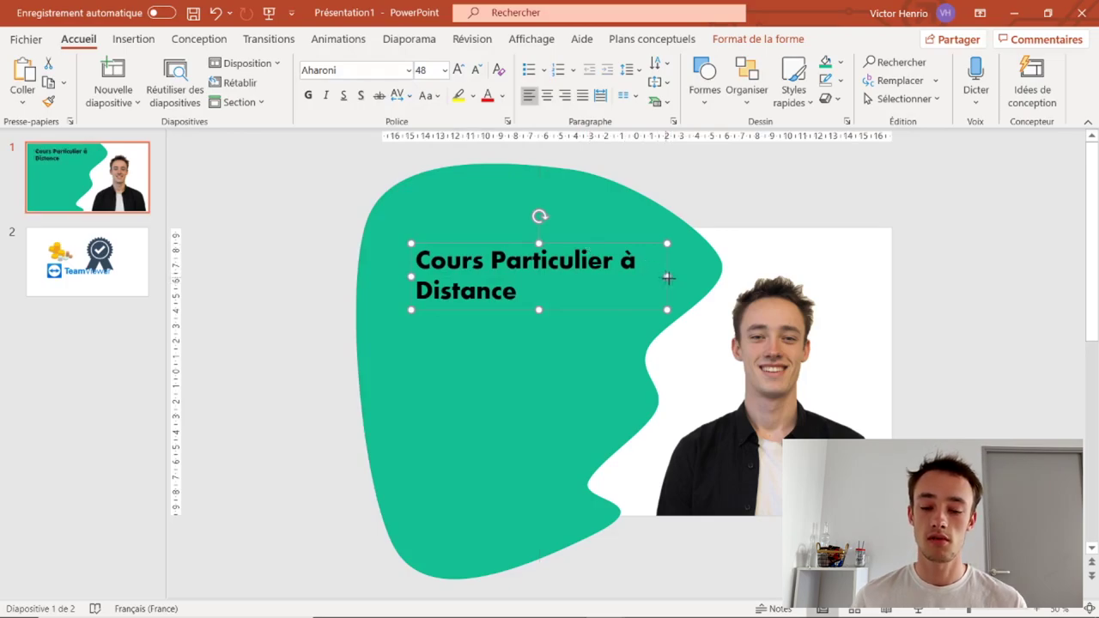
left_click_drag(668, 277, 762, 276)
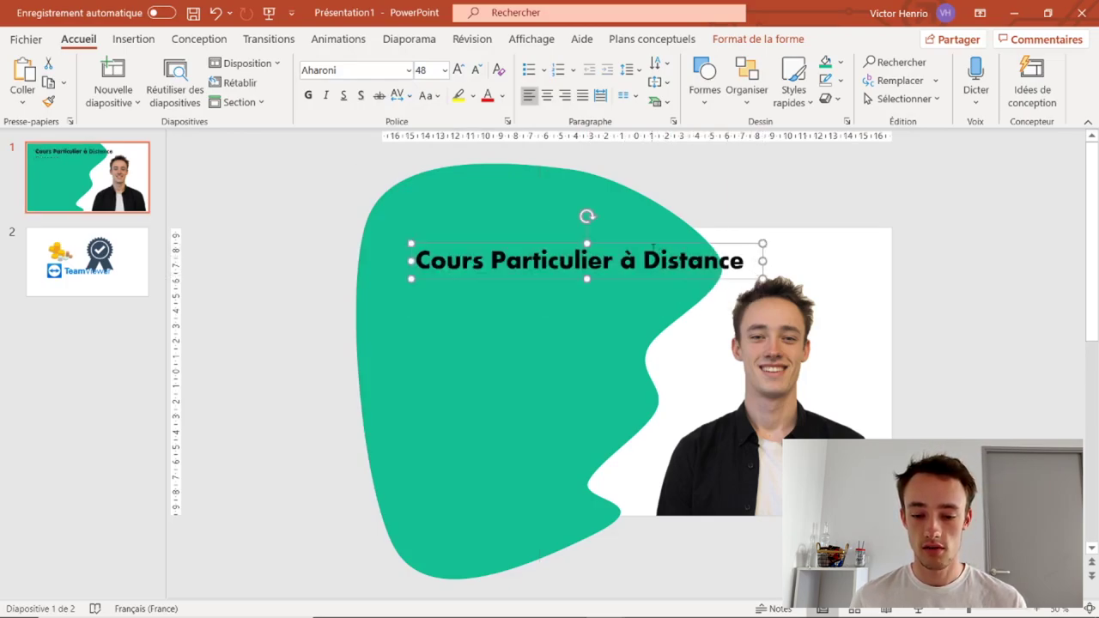
left_click_drag(764, 264, 750, 265)
mouse_move(694, 242)
left_mouse_down()
mouse_move(677, 242)
mouse_move(694, 242)
left_mouse_up()
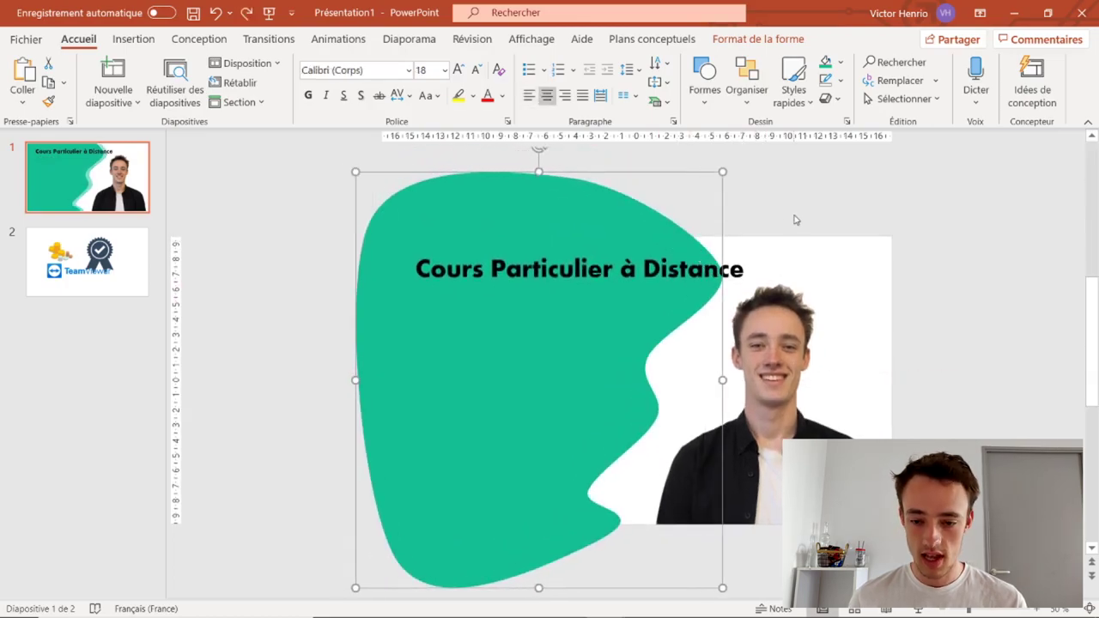
Draw a rectangle covering the whole of slide 1
left_click(792, 216)
left_click(443, 188)
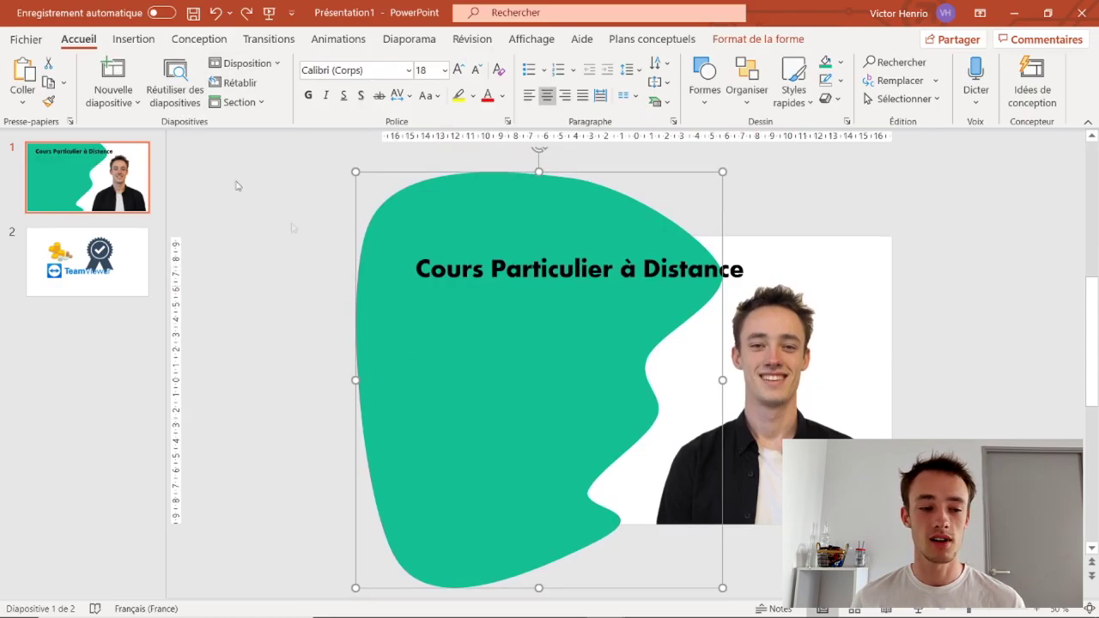
left_click(133, 39)
left_click(364, 93)
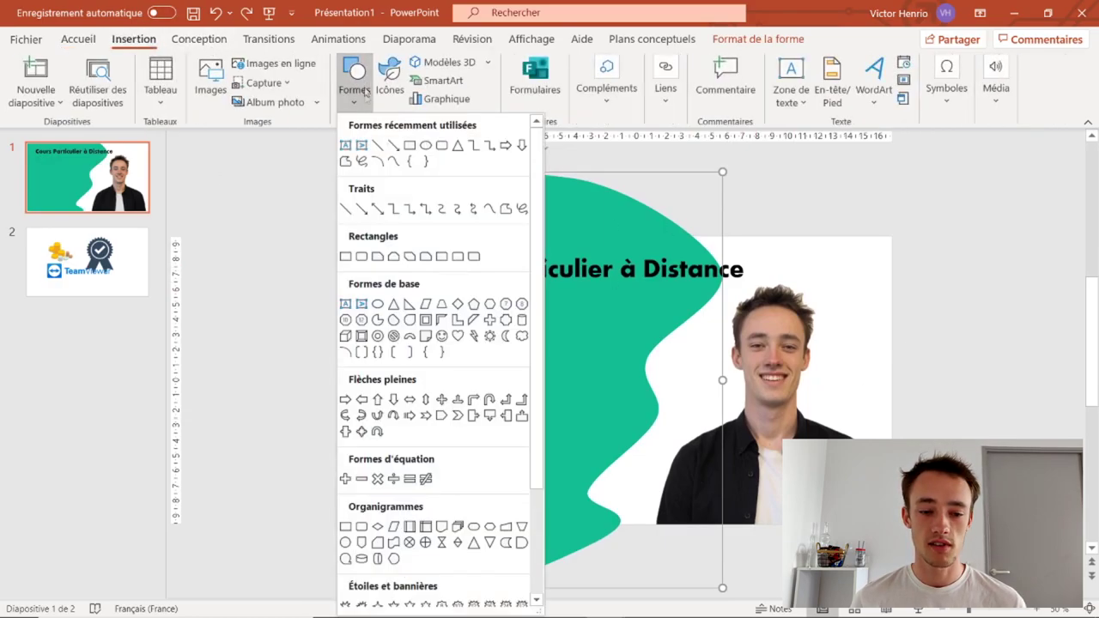
left_click(409, 146)
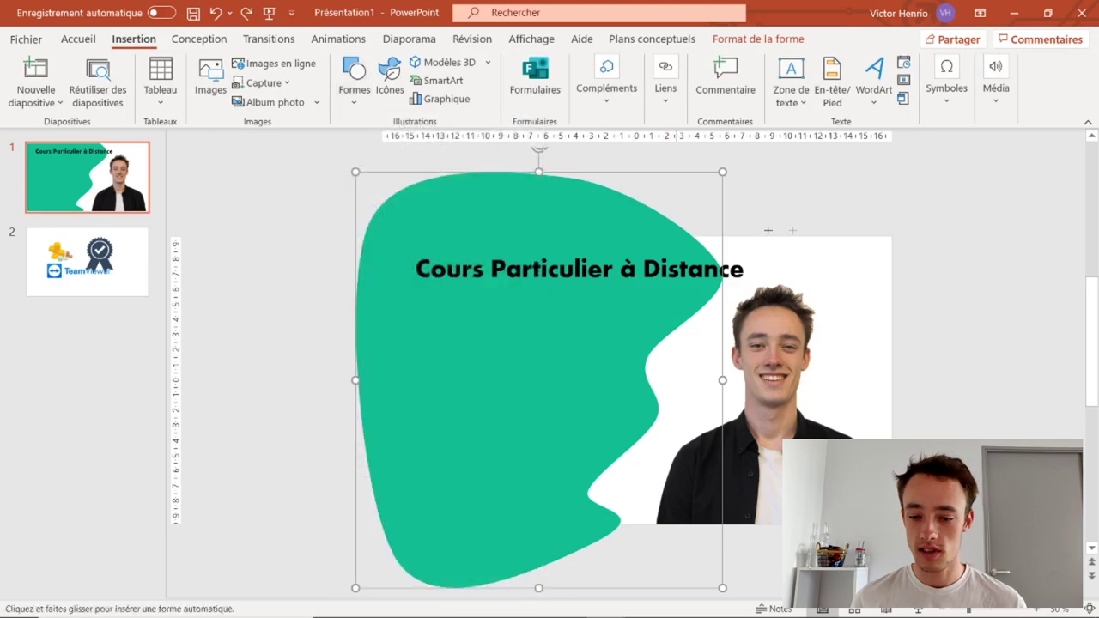
left_click_drag(890, 235, 362, 527)
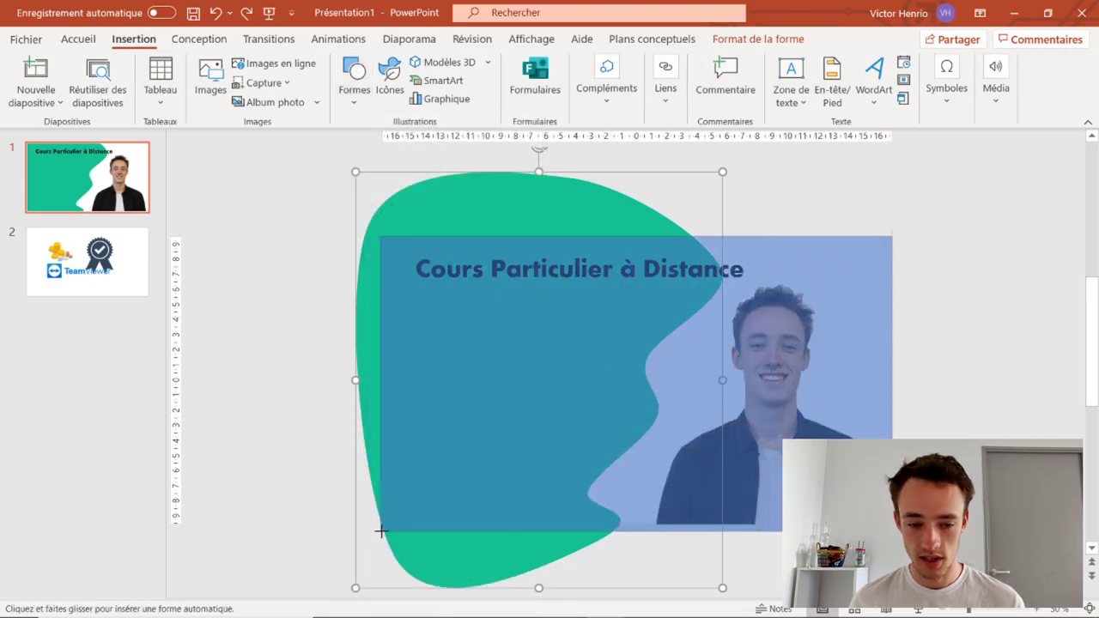
left_click_drag(363, 527, 380, 524)
Align the rectangle's edges with the slide and set it to no fill
mouse_move(496, 197)
left_mouse_down()
mouse_move(425, 211)
mouse_move(177, 215)
left_mouse_up()
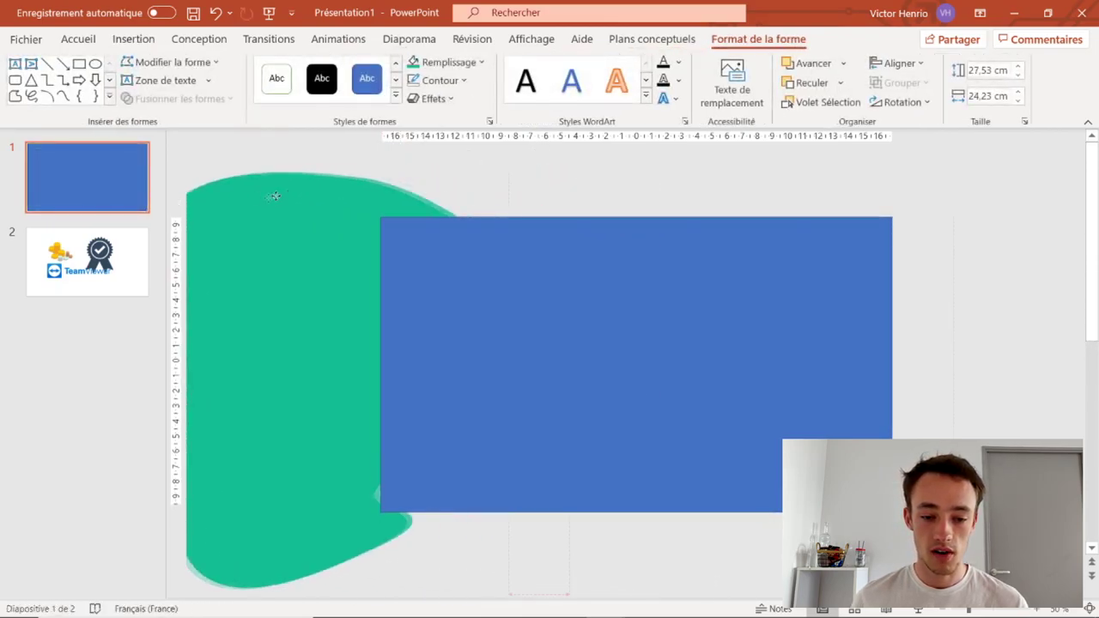
key("Escape")
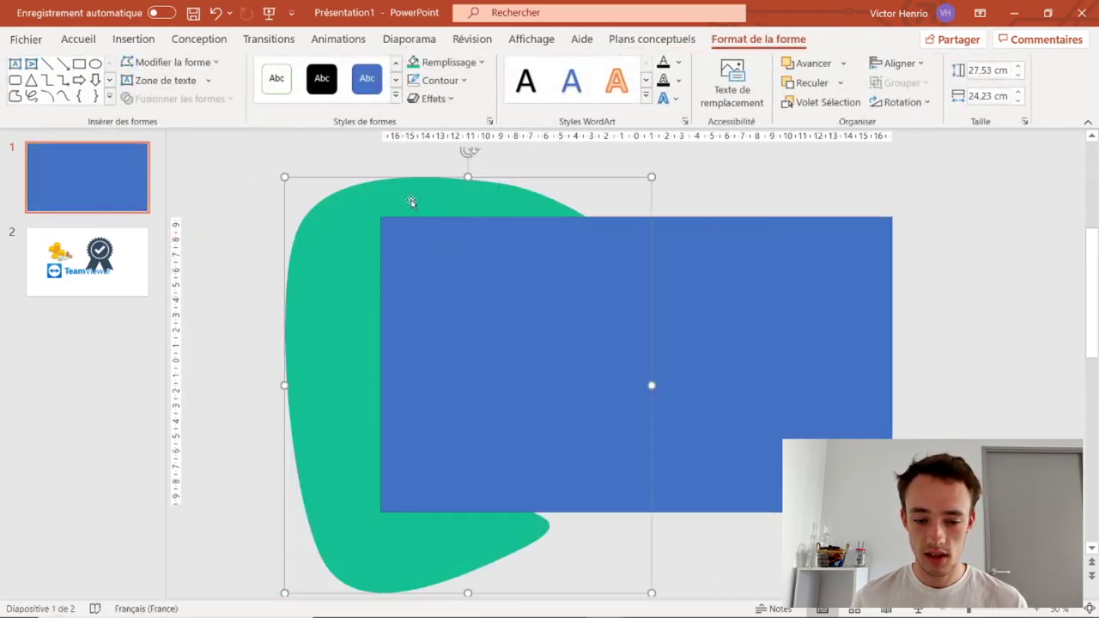
left_click_drag(411, 202, 940, 335)
left_click(342, 310)
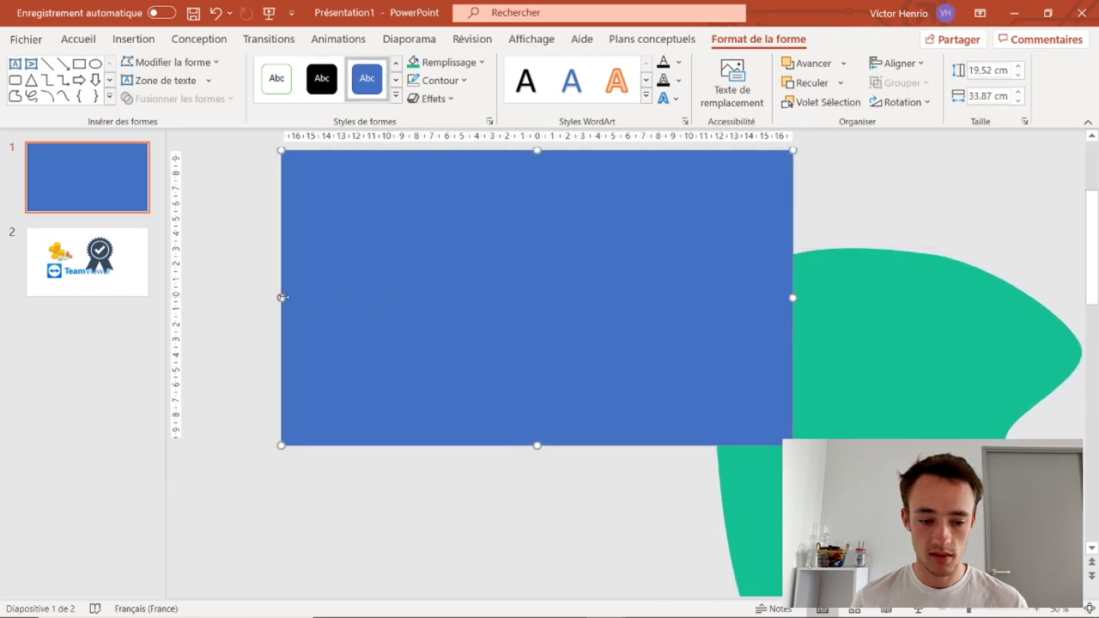
left_click_drag(281, 297, 281, 297)
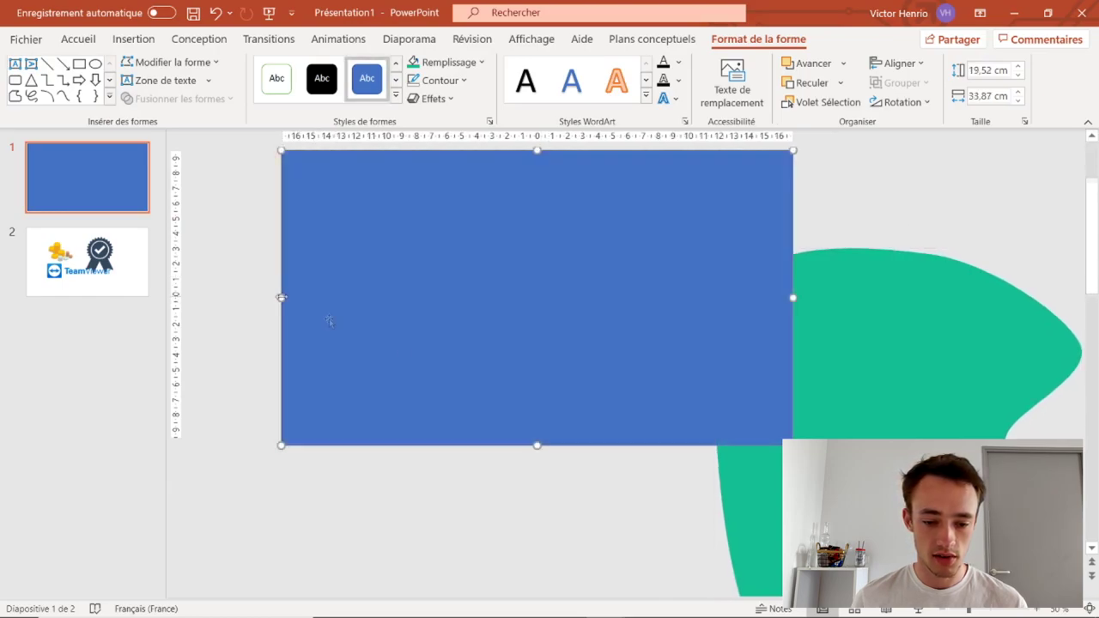
left_click_drag(537, 444, 537, 438)
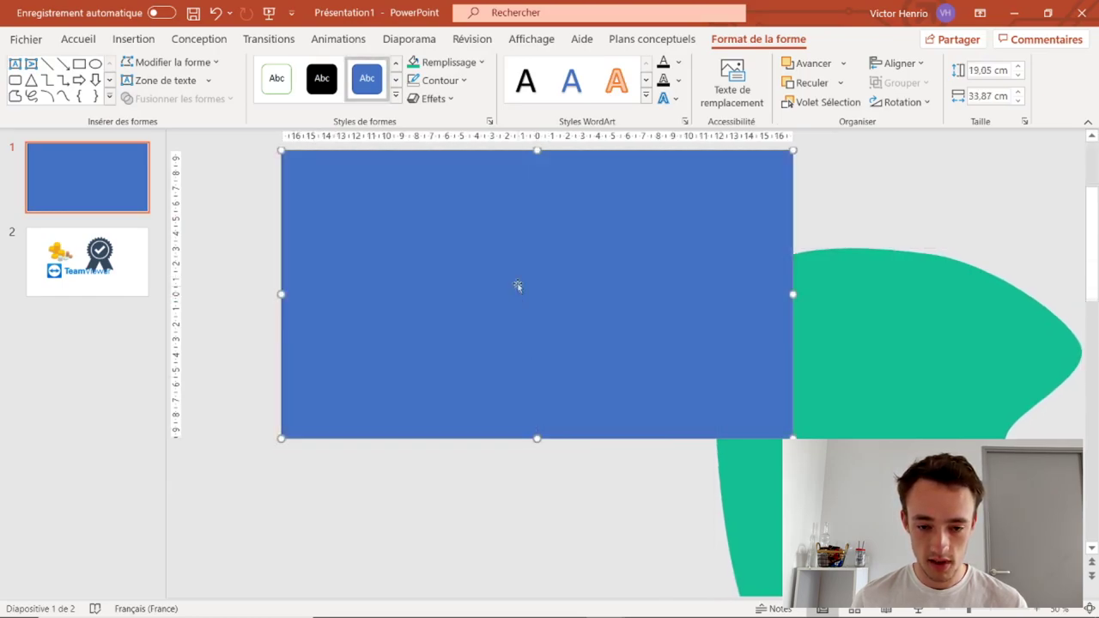
left_click_drag(536, 153, 536, 152)
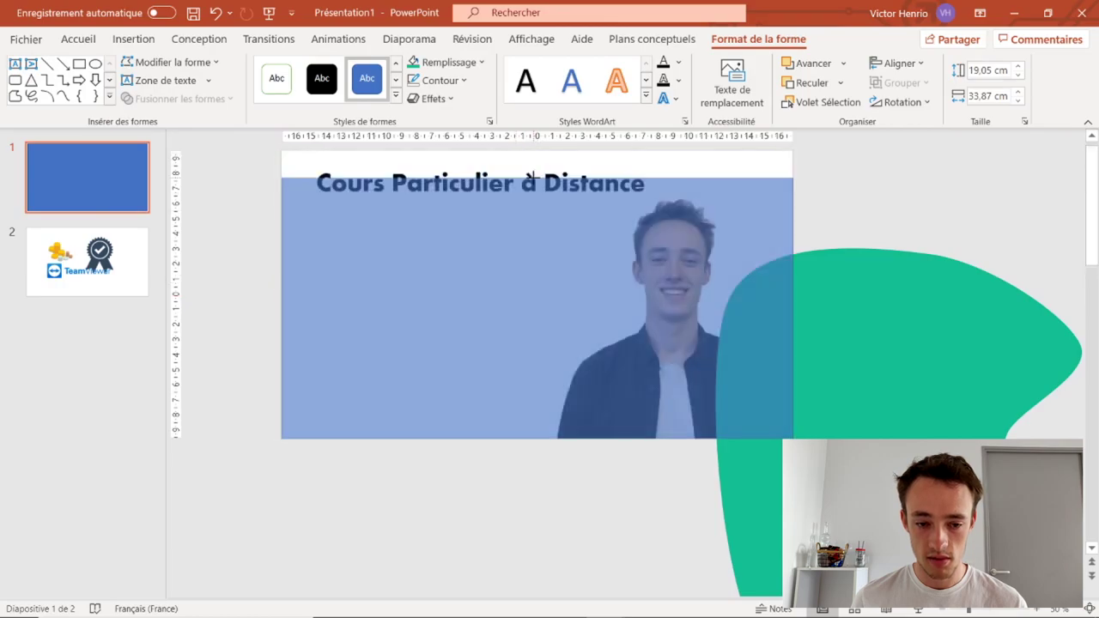
right_click(477, 246)
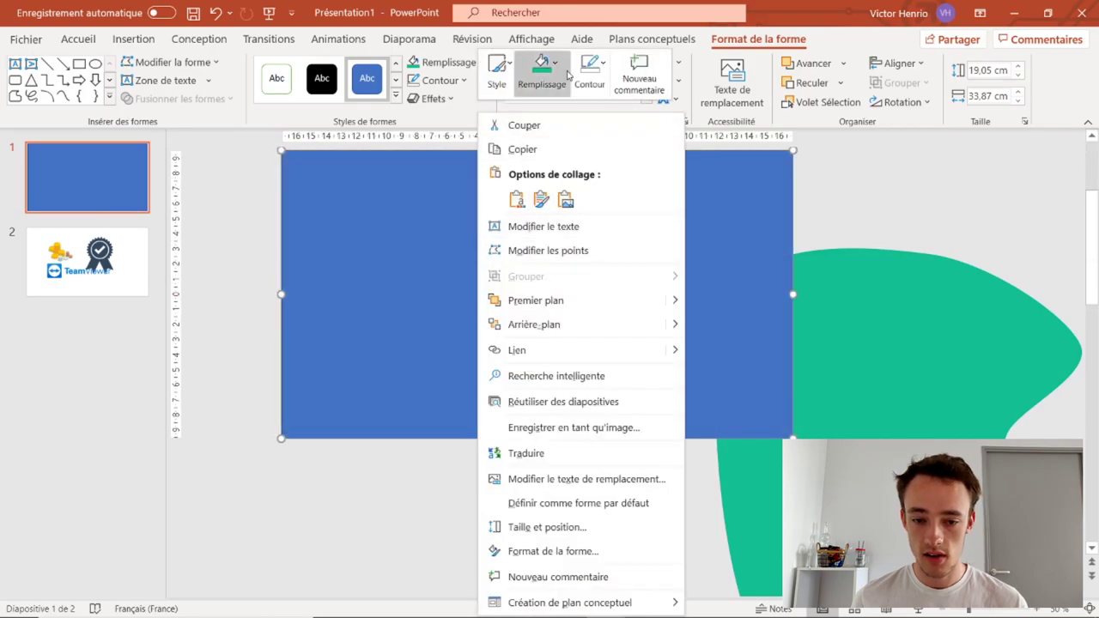
left_click(542, 74)
left_click(562, 309)
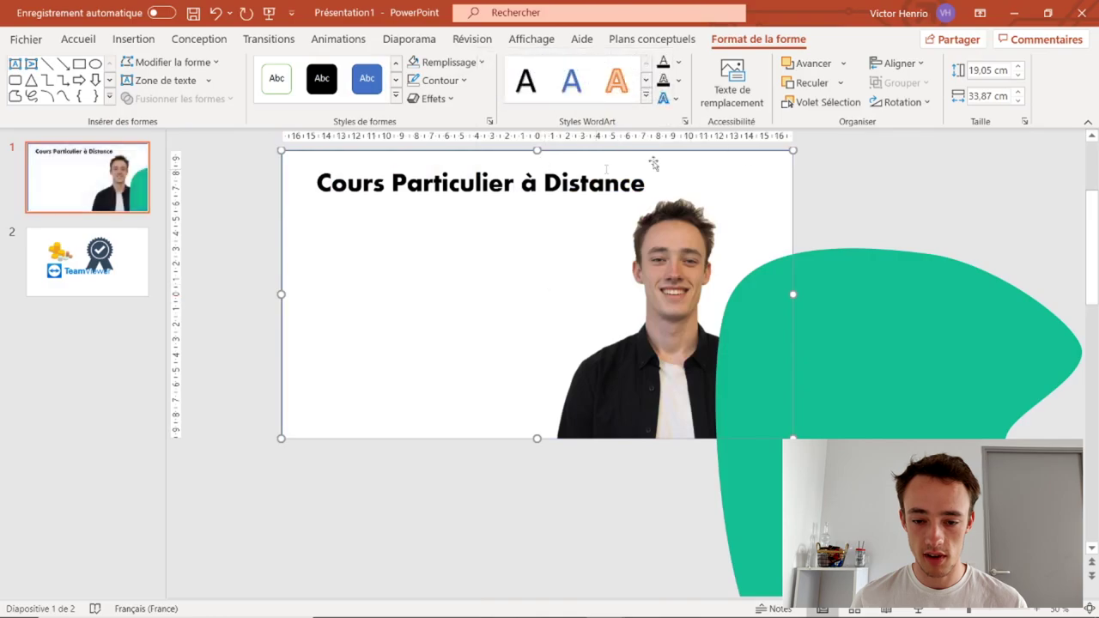
Bring the green blob back behind the title and widen it to 26.11 cm
left_click_drag(825, 286, 366, 209)
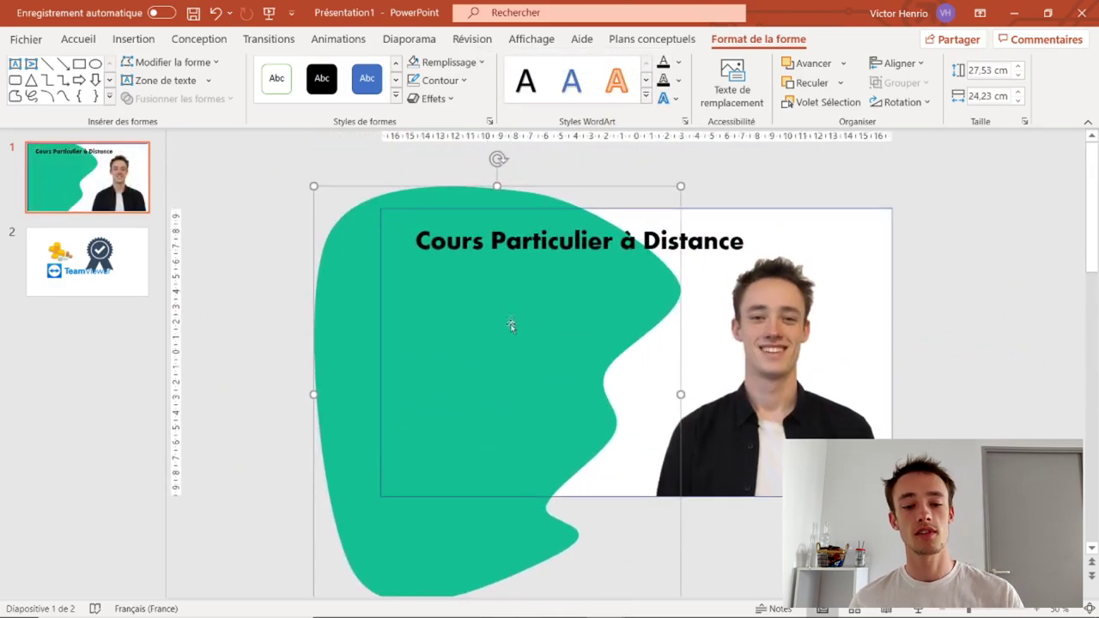
left_click_drag(514, 344, 536, 295)
left_click_drag(698, 381, 726, 381)
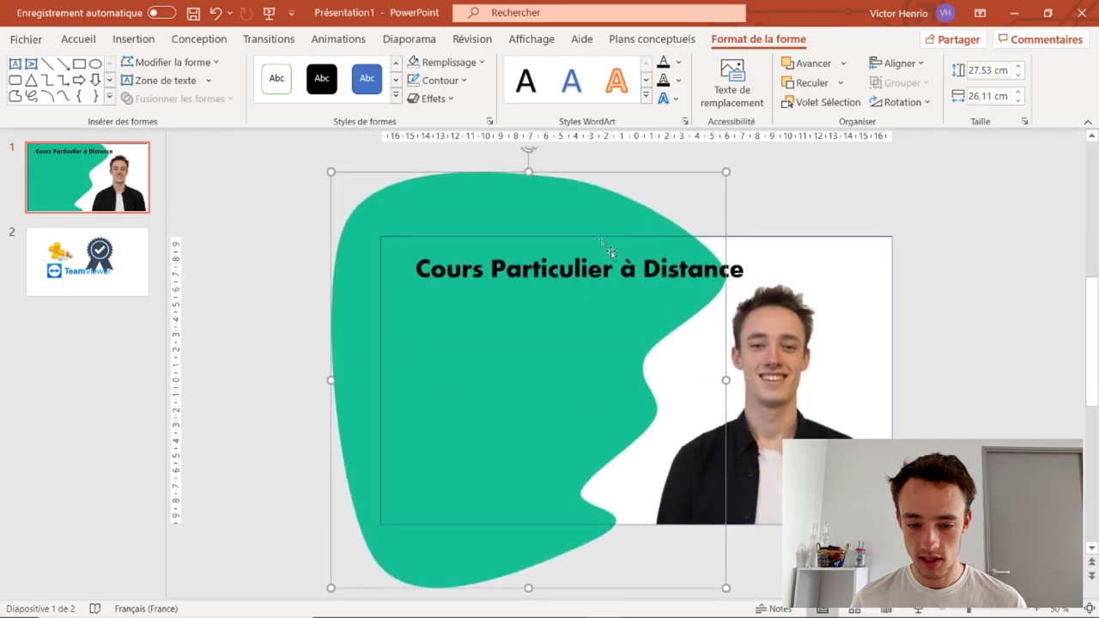
left_click_drag(610, 251, 599, 245)
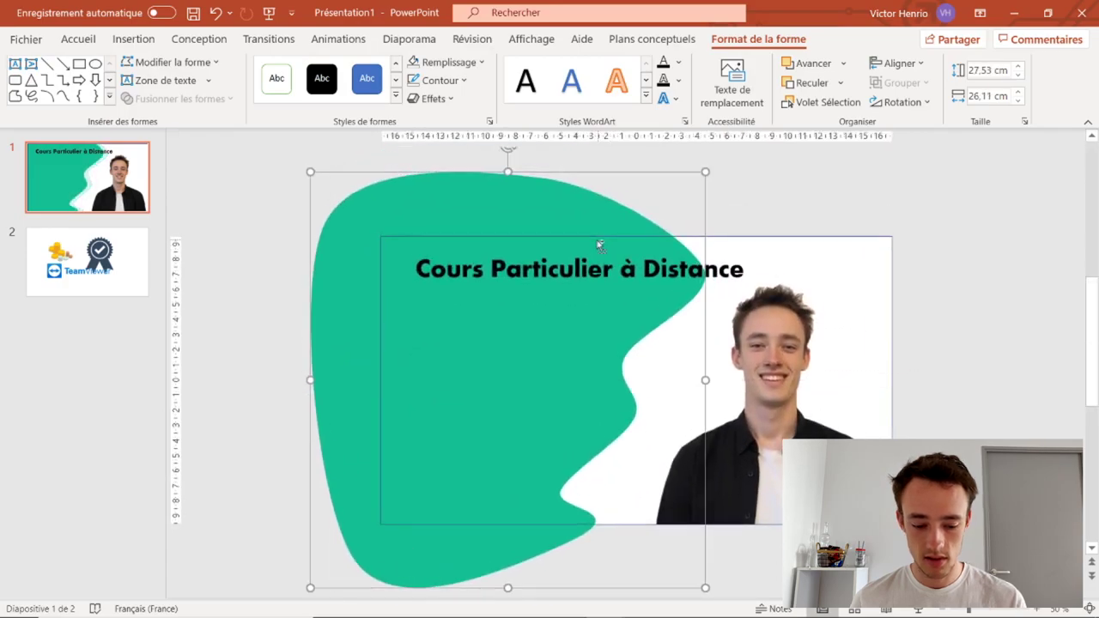
key("ctrl+z")
key("ctrl+z")
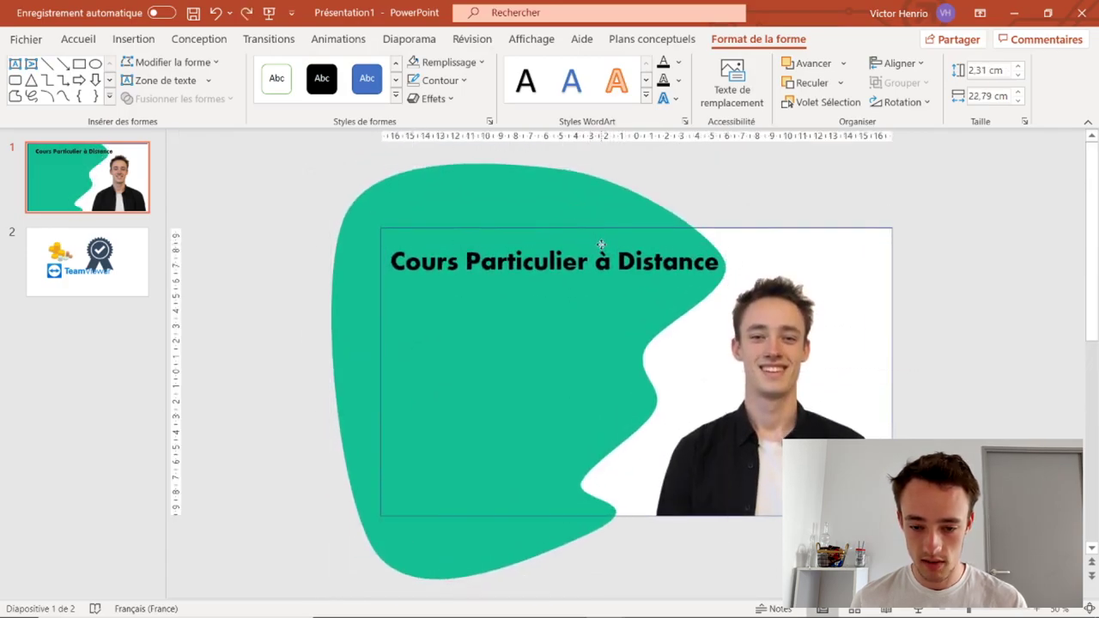
key("Escape")
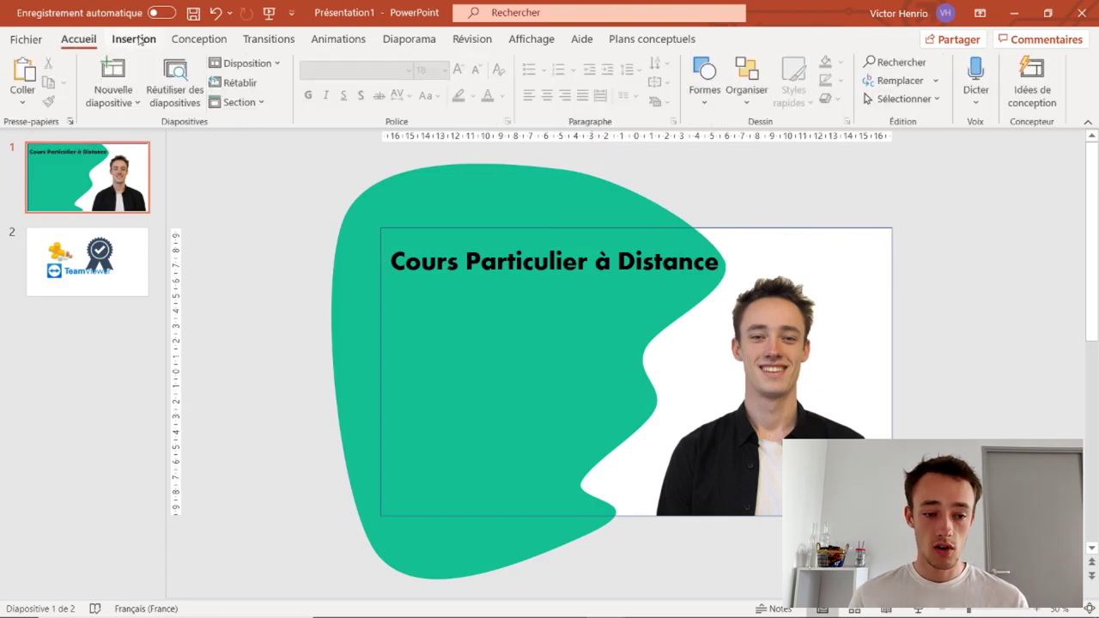
Undo two recent slide changes and shift the portrait photo slightly right
left_click(134, 39)
left_click(721, 266)
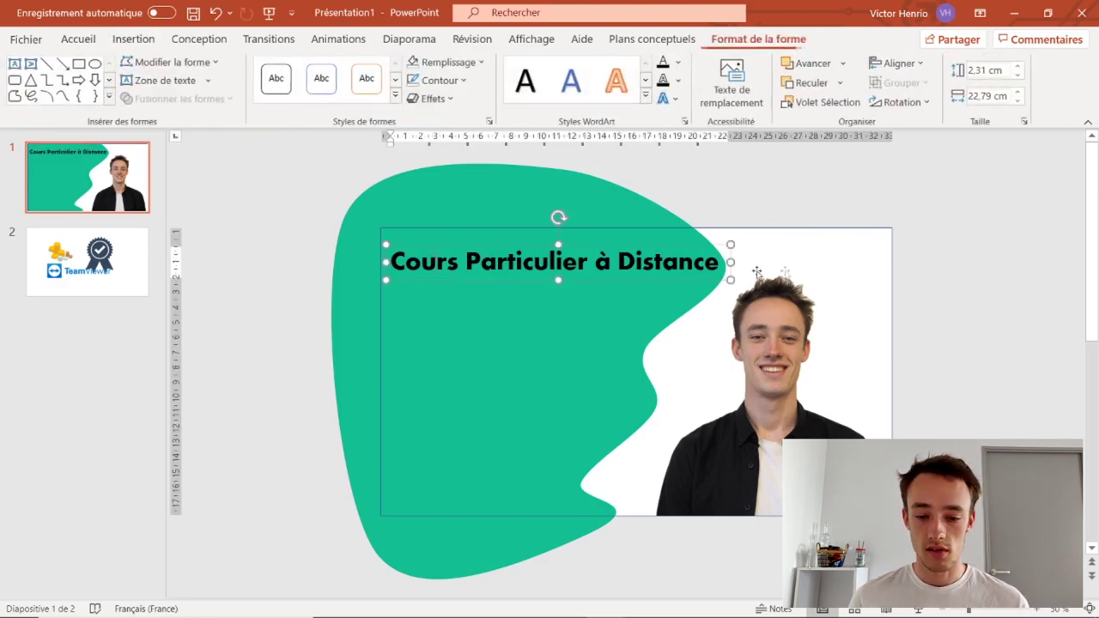
key("ctrl+z")
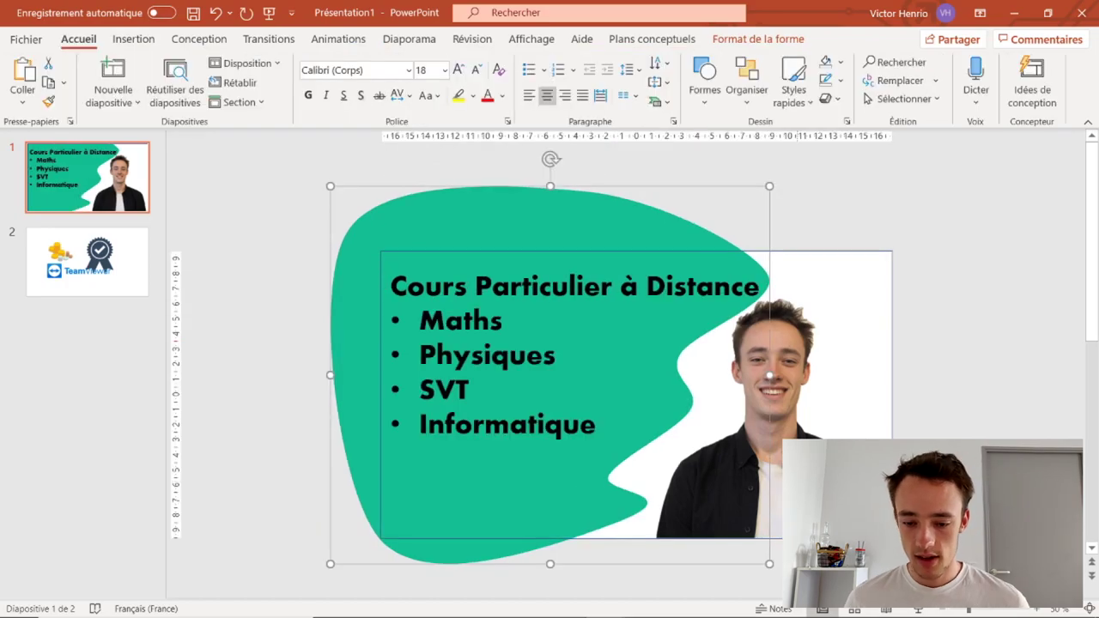
key("ctrl+z")
key("ctrl+z")
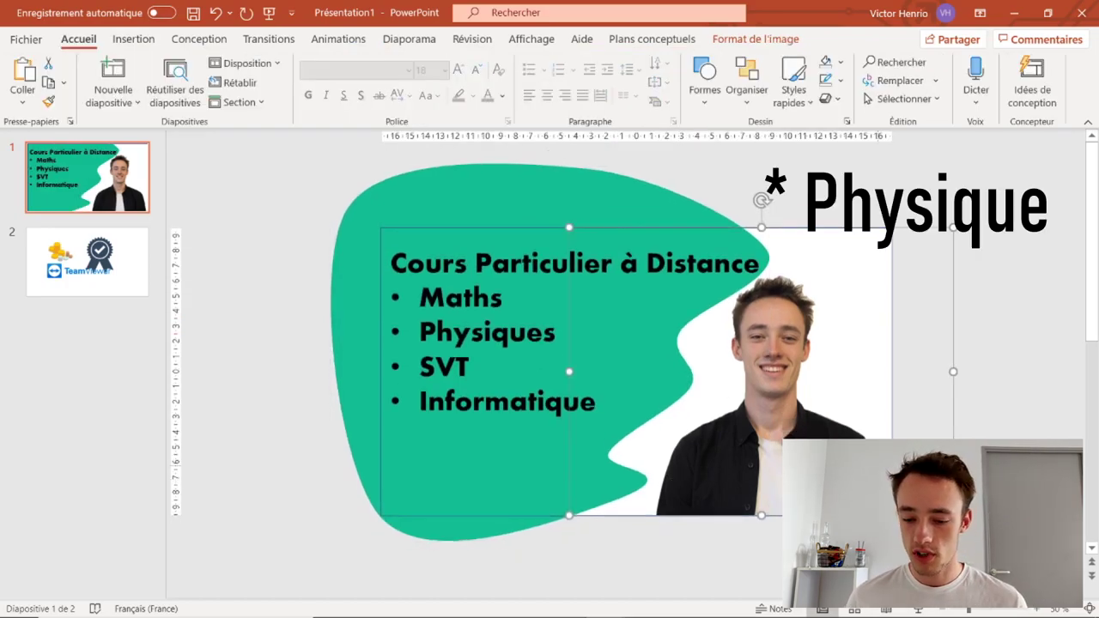
left_click_drag(816, 360, 817, 361)
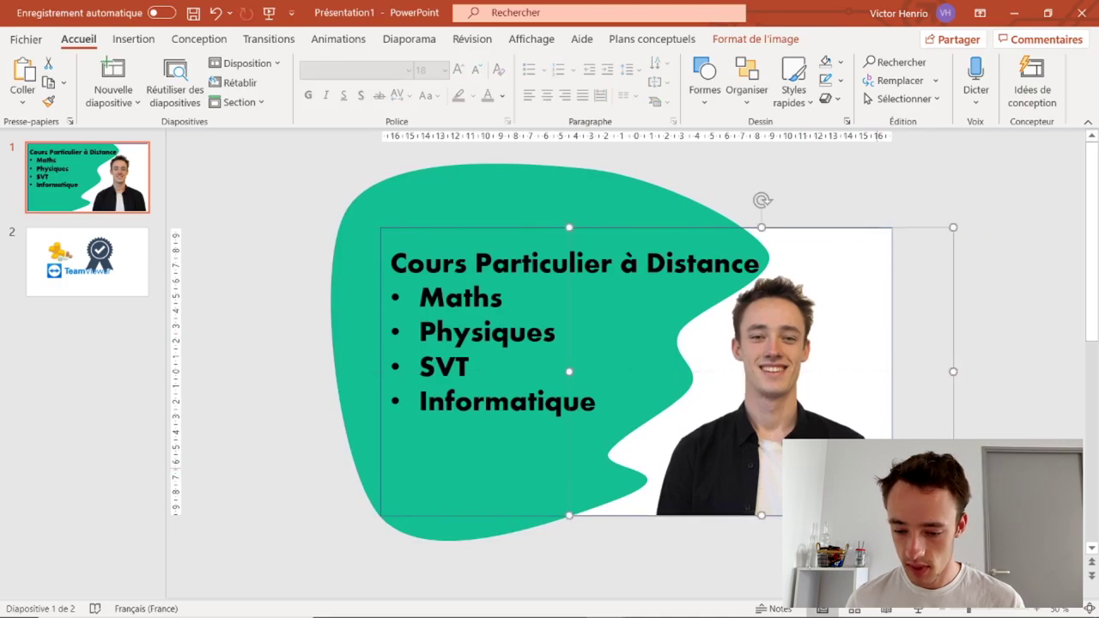
Give the portrait a 13 pt green glow at 55% transparency and nudge it into place
right_click(781, 470)
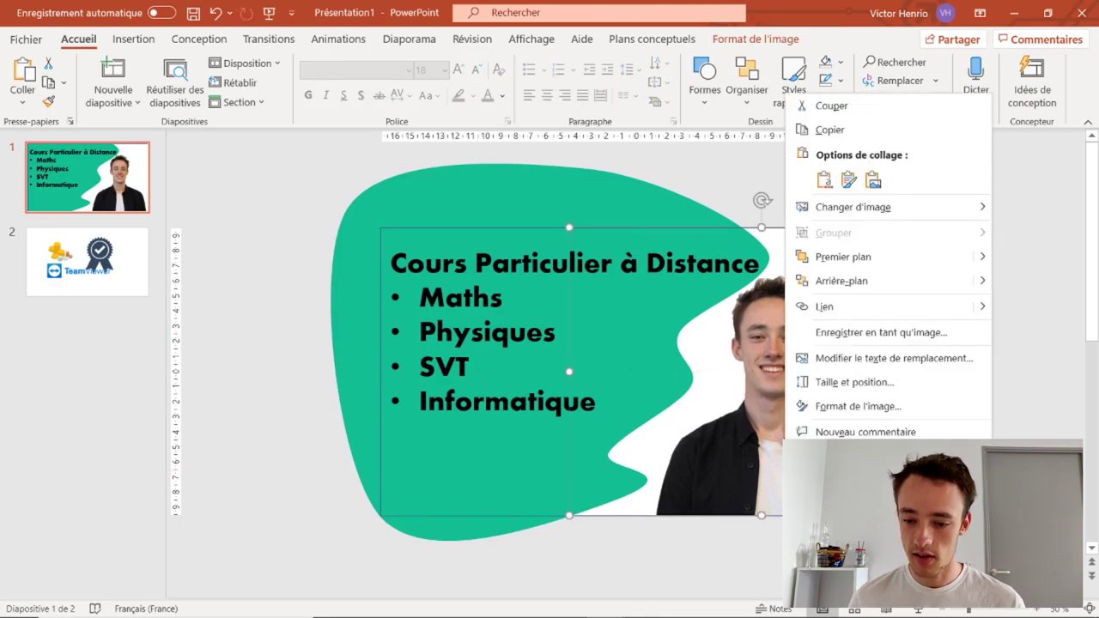
left_click(858, 406)
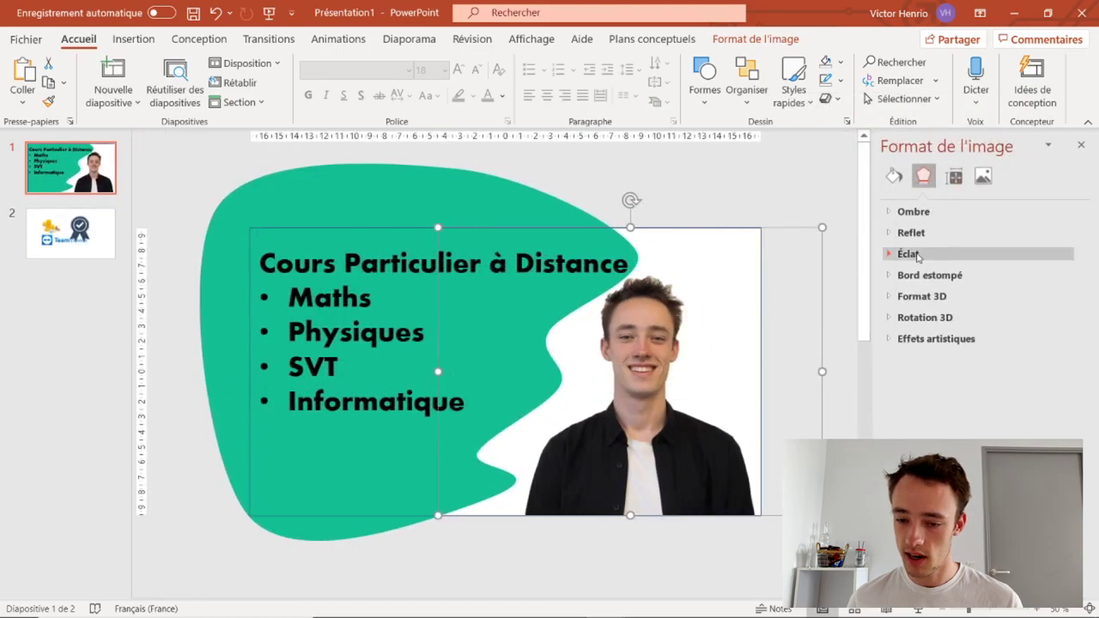
left_click(910, 254)
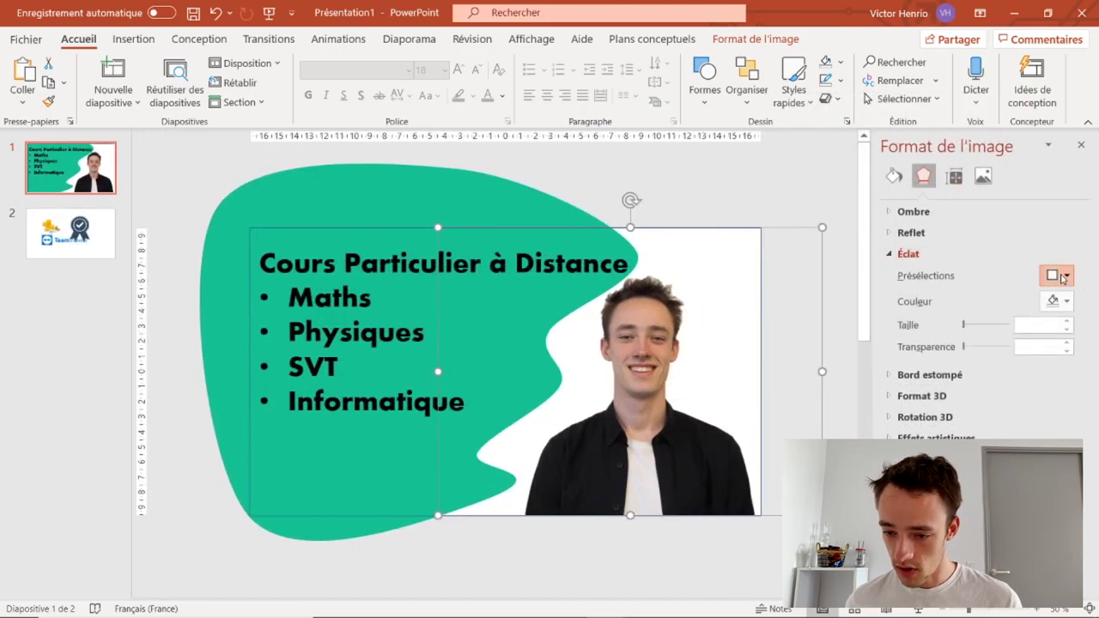
left_click(1063, 275)
left_click(1065, 301)
left_click(1065, 301)
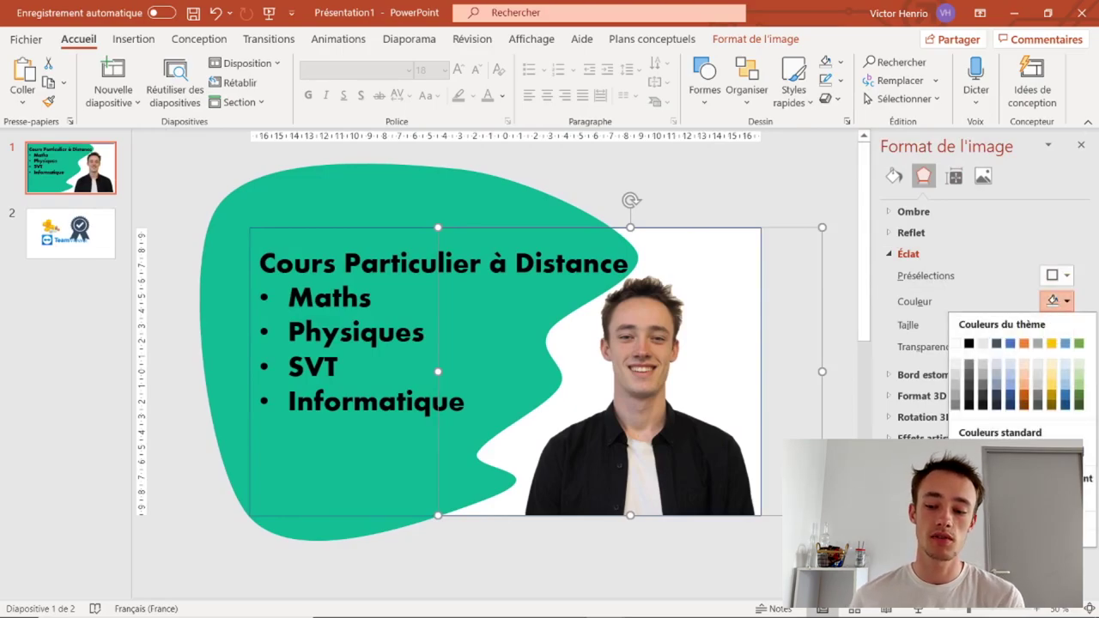
left_click(969, 476)
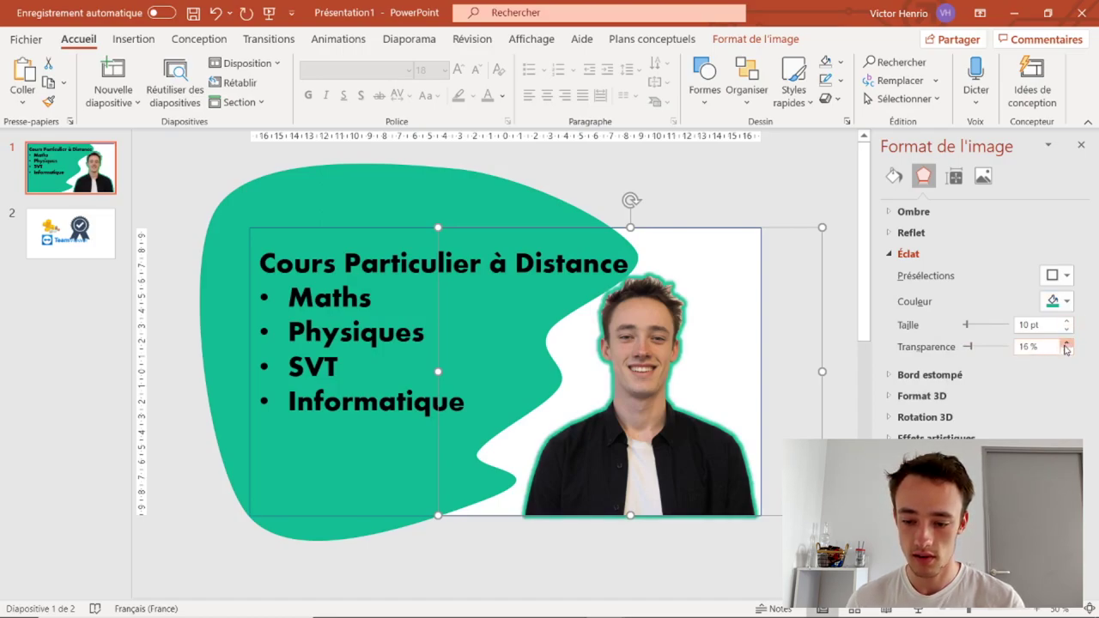
double_click(1067, 322)
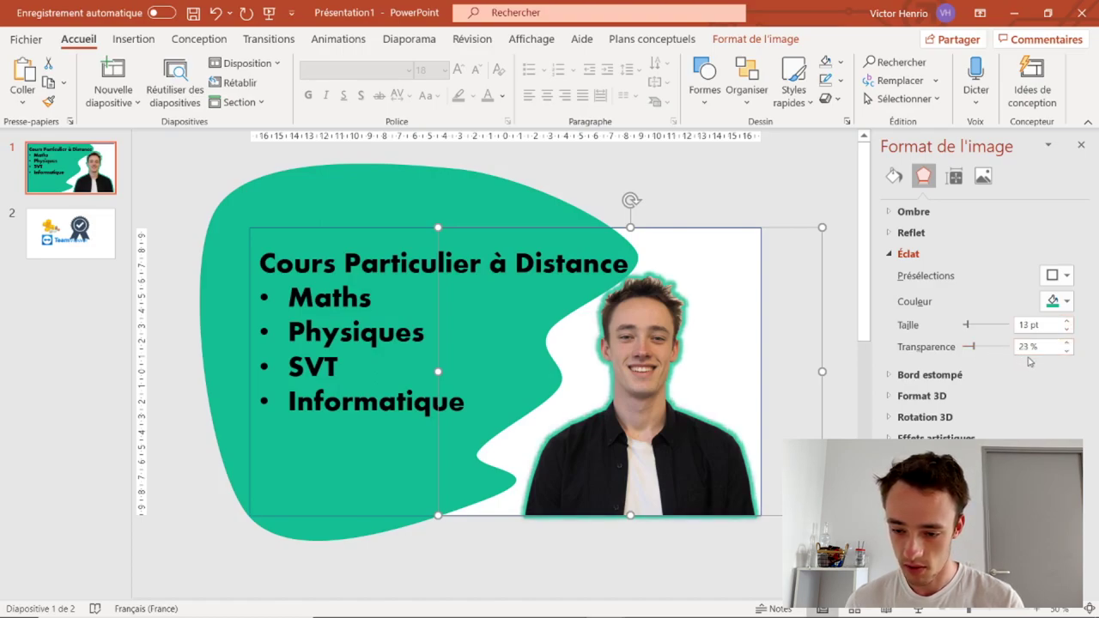
left_click_drag(988, 353, 992, 351)
left_click_drag(726, 400, 689, 413)
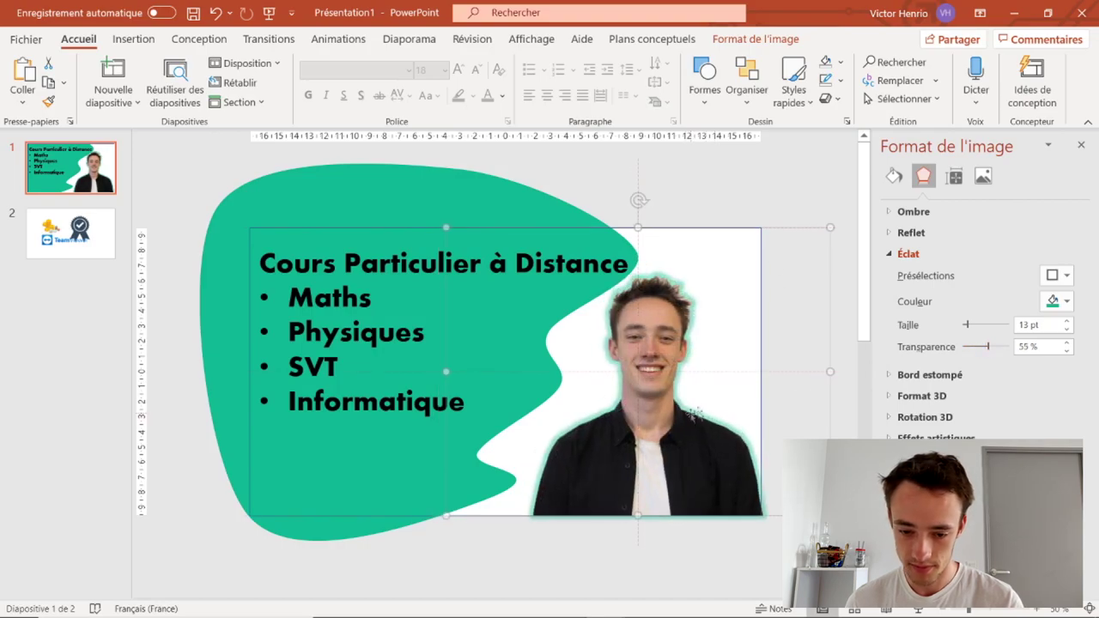
left_click(743, 202)
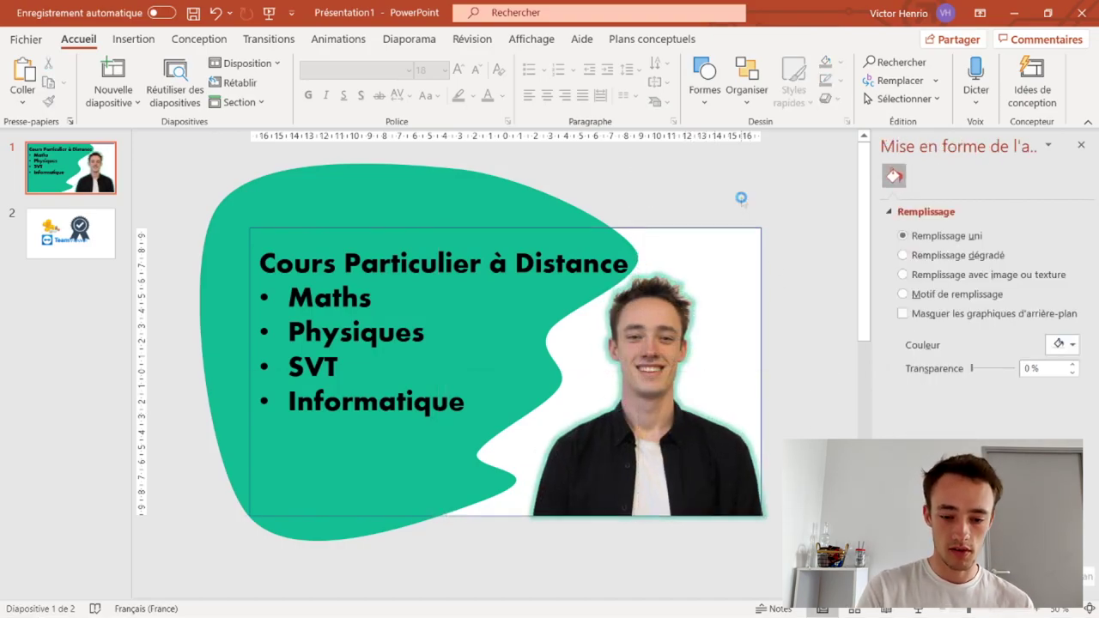
Preview slide 1 full screen, insert a blank line after 'Distance', then go to slide 2
key("F5")
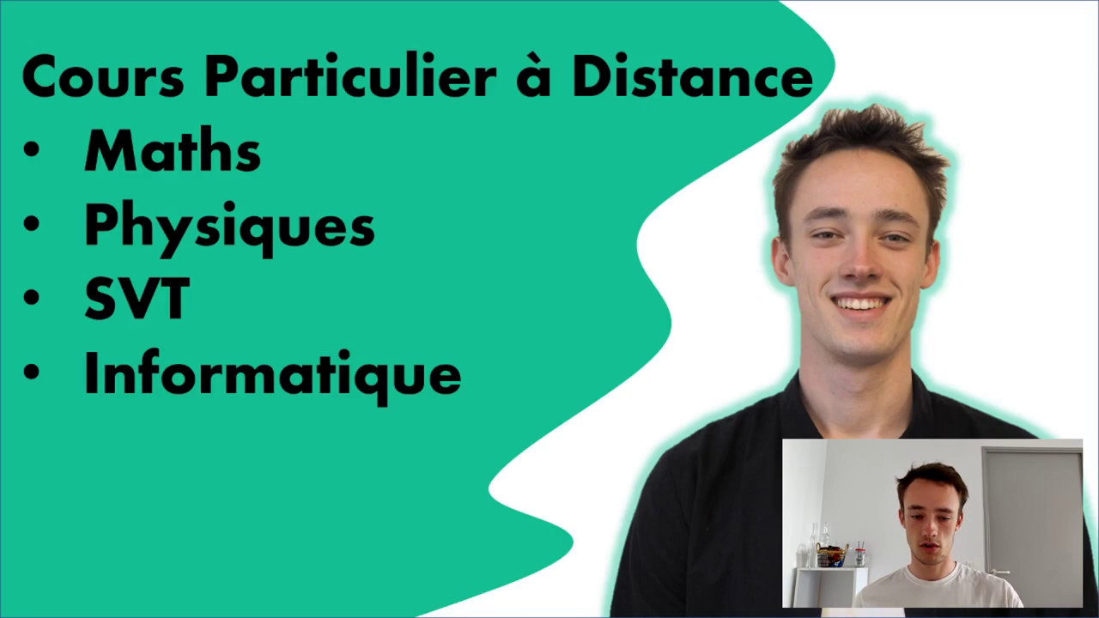
key("Escape")
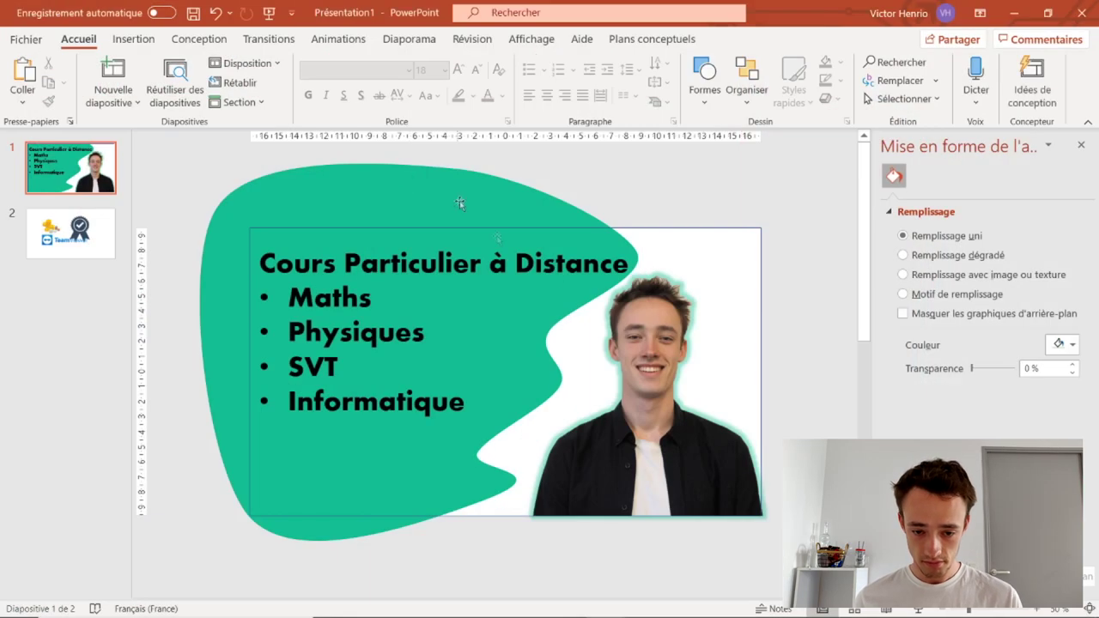
left_click(626, 262)
key("Return")
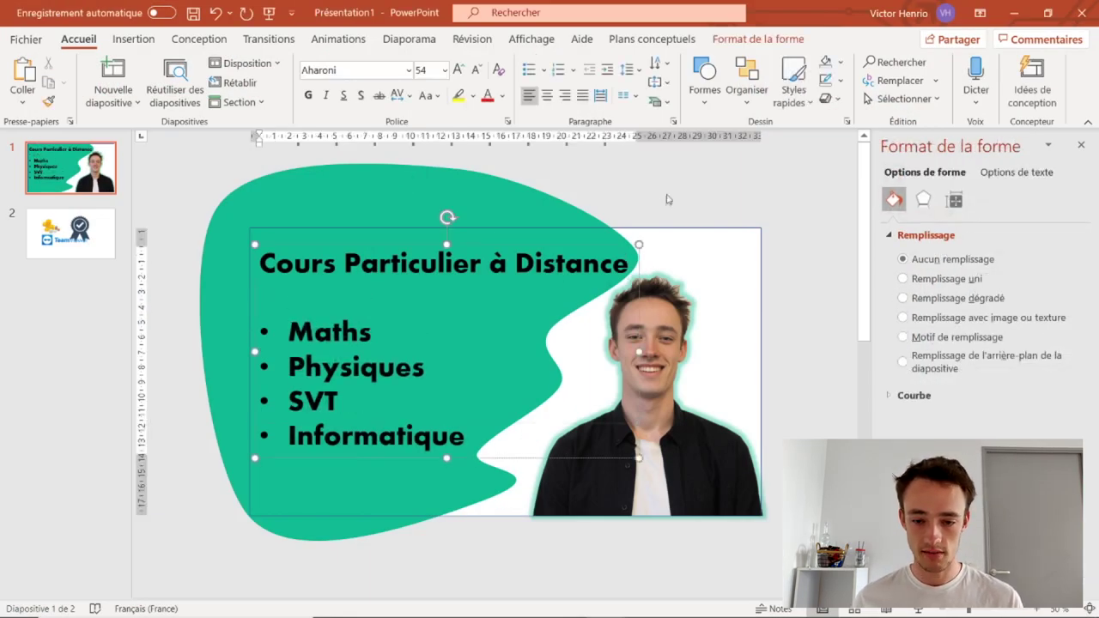
left_click(668, 199)
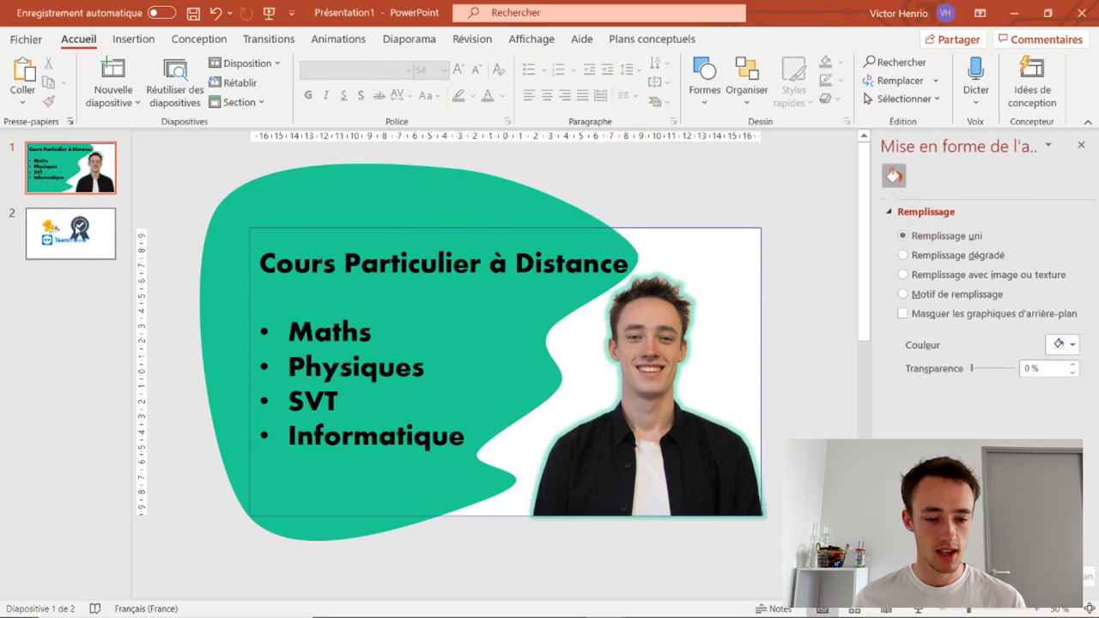
left_click(82, 241)
left_click(444, 306)
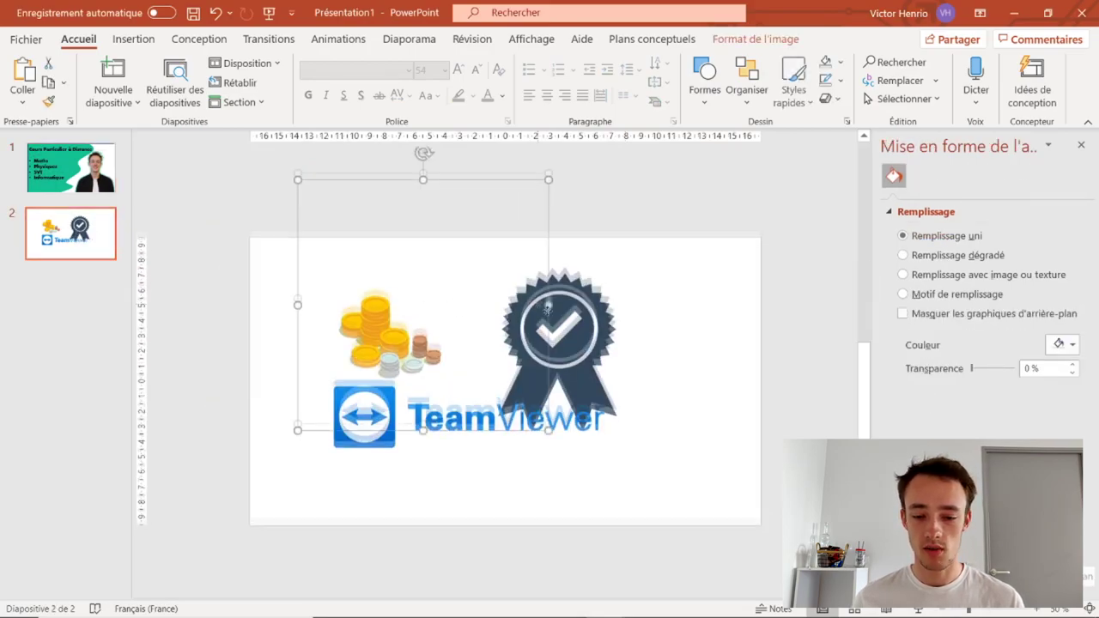
Move the coins to the lower right, the TeamViewer logo to the bottom, and the badge down-right
left_click_drag(547, 307, 516, 357)
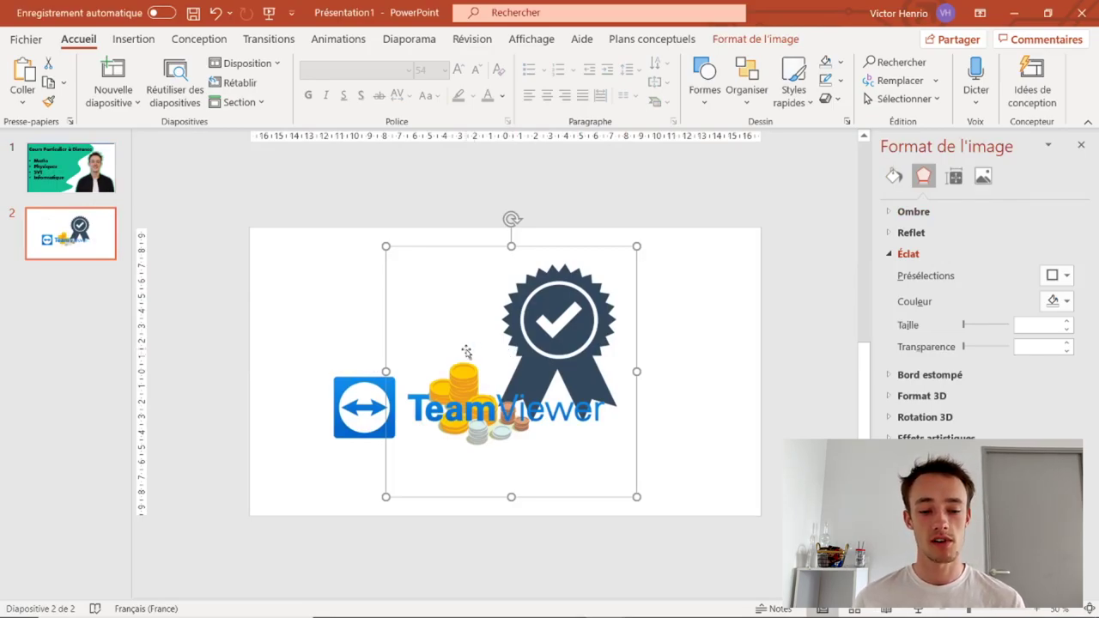
left_click_drag(551, 297, 773, 348)
left_click(343, 272)
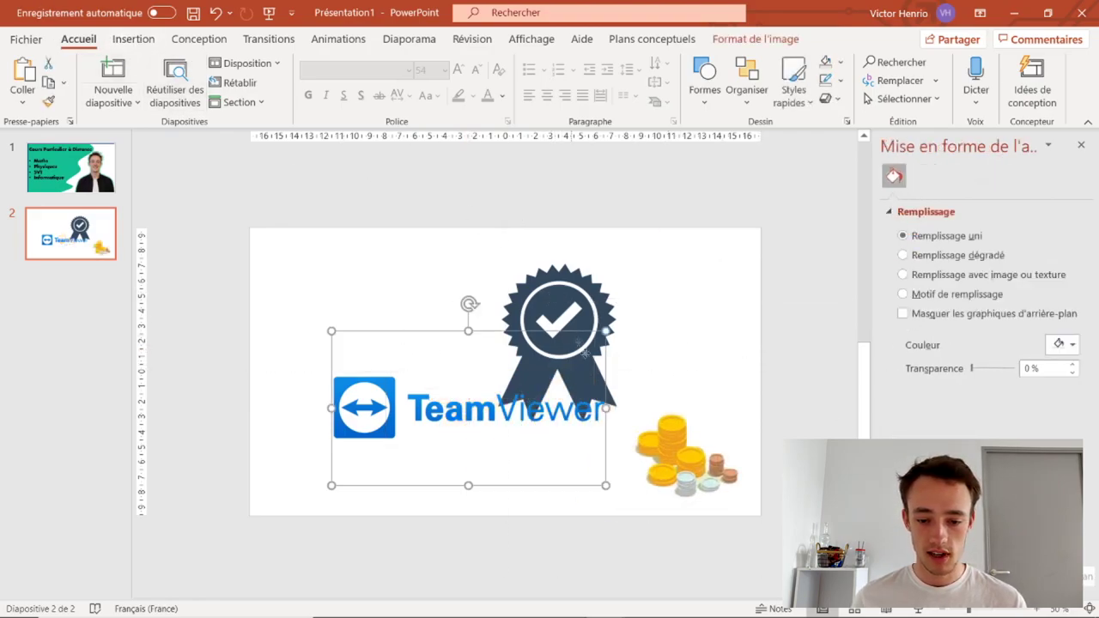
left_click_drag(468, 408, 513, 488)
left_click_drag(584, 318, 673, 378)
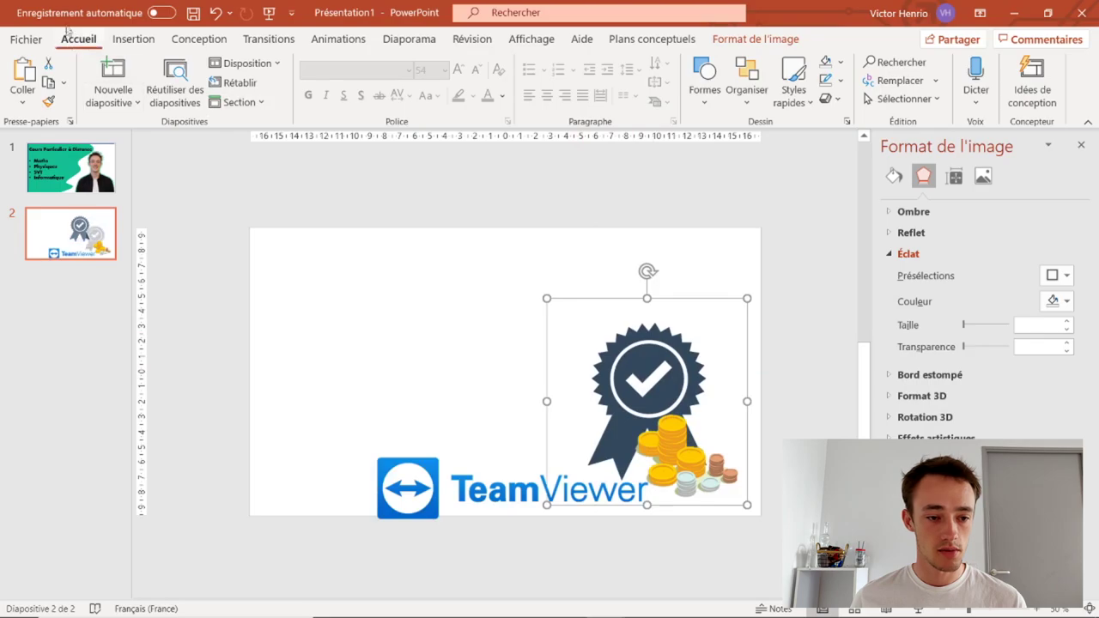
left_click(133, 38)
left_click(807, 95)
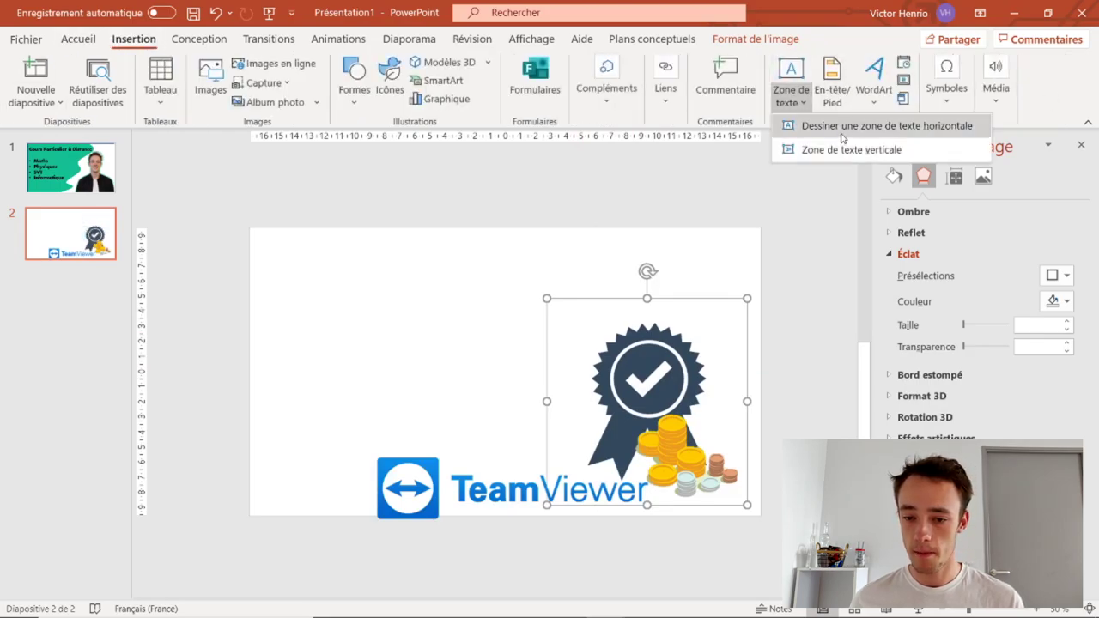
Add an 'Infos :' text box at the top-left of slide 2 in Aharoni
left_click(867, 112)
left_click_drag(332, 267, 385, 277)
type("Infos")
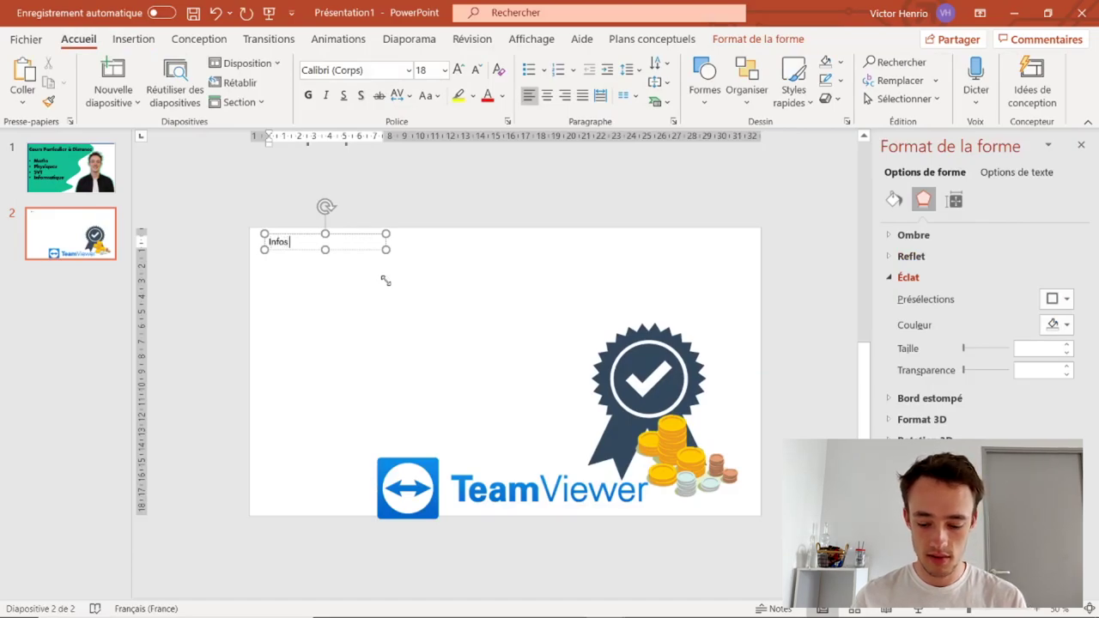
type(":")
triple_click(283, 241)
left_click(380, 67)
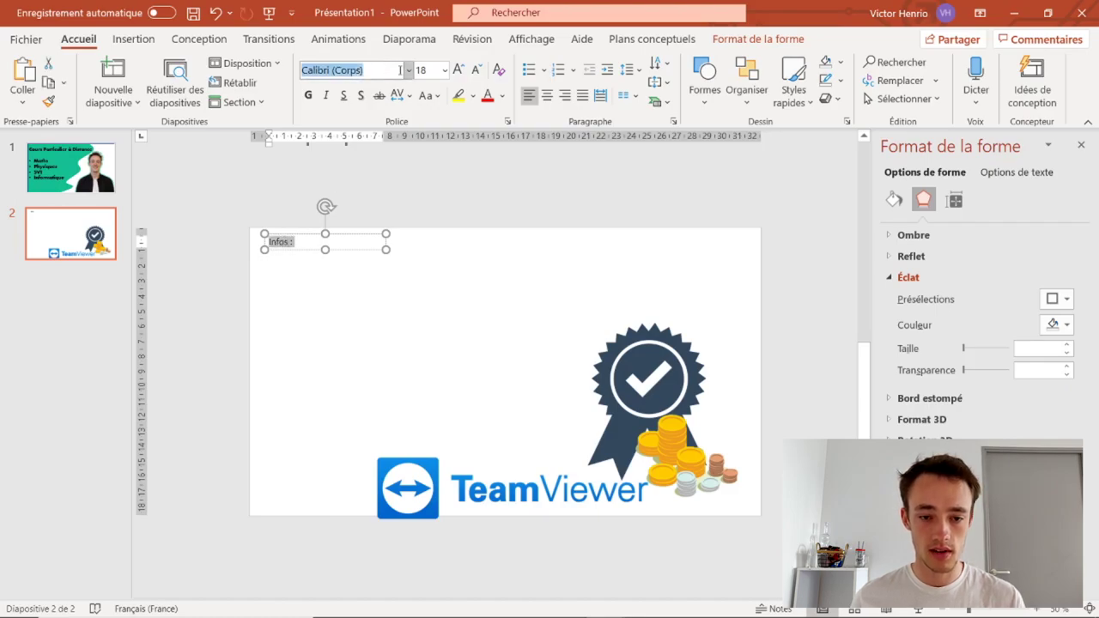
left_click(411, 75)
left_click(352, 185)
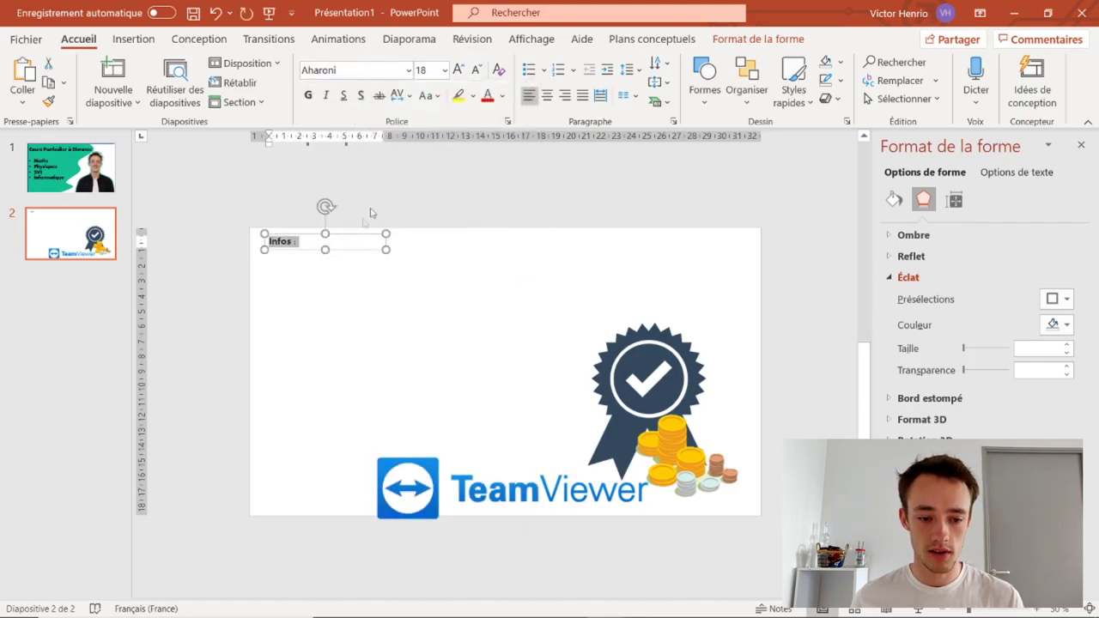
Enlarge the 'Infos :' heading to 60 pt and nudge it slightly right and down
left_click(458, 71)
left_click(458, 70)
left_click(458, 71)
left_click(457, 70)
left_click(457, 71)
left_click(458, 70)
left_click(458, 71)
left_click(458, 70)
left_click(458, 70)
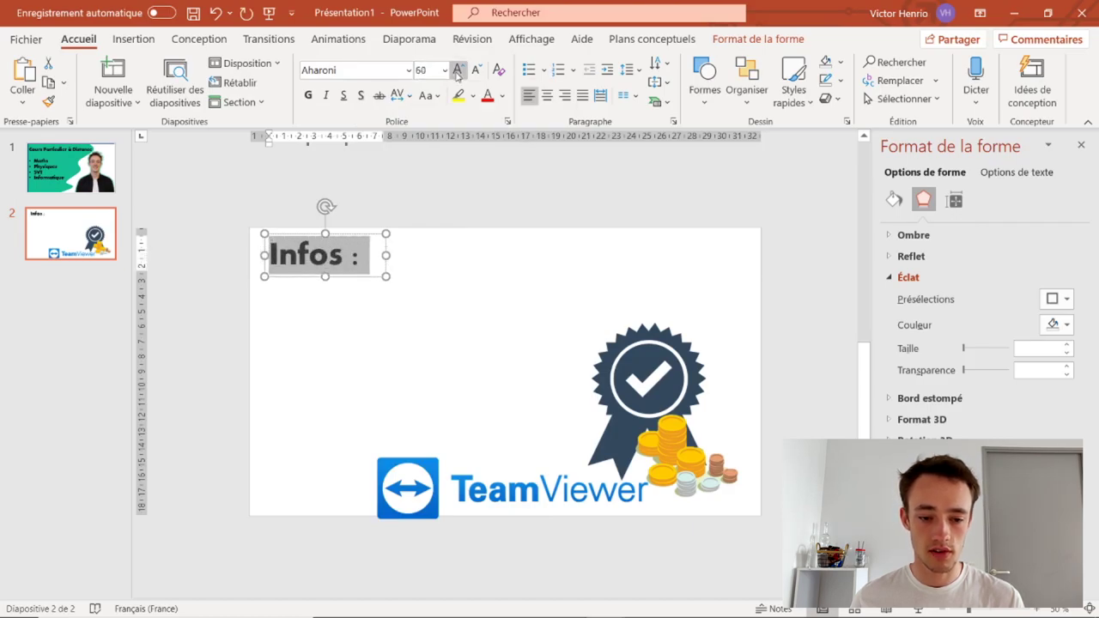
left_click_drag(350, 237, 363, 242)
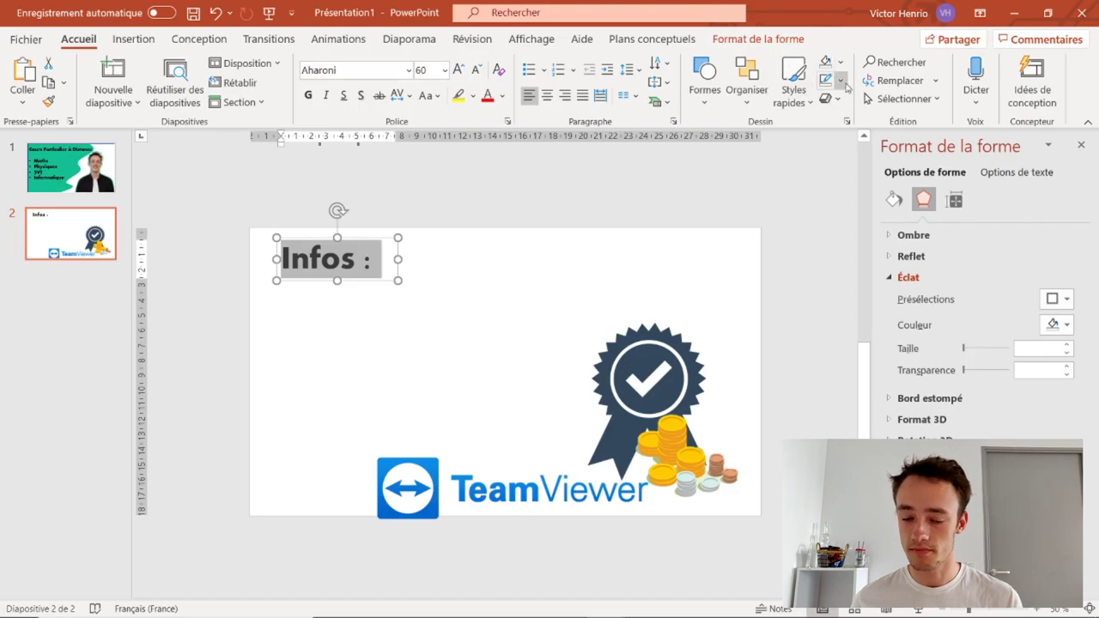
Give the 'Infos :' heading a green highlight
left_click(842, 79)
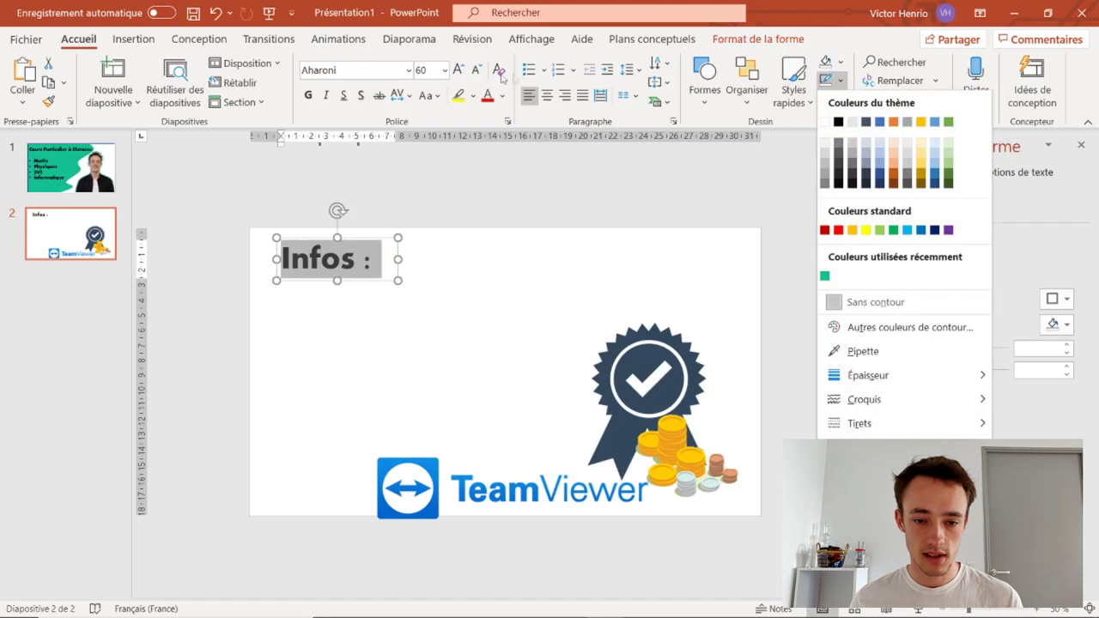
left_click(474, 96)
left_click(481, 120)
left_click(495, 265)
left_click(395, 258)
left_click(147, 40)
left_click(354, 77)
left_click(408, 147)
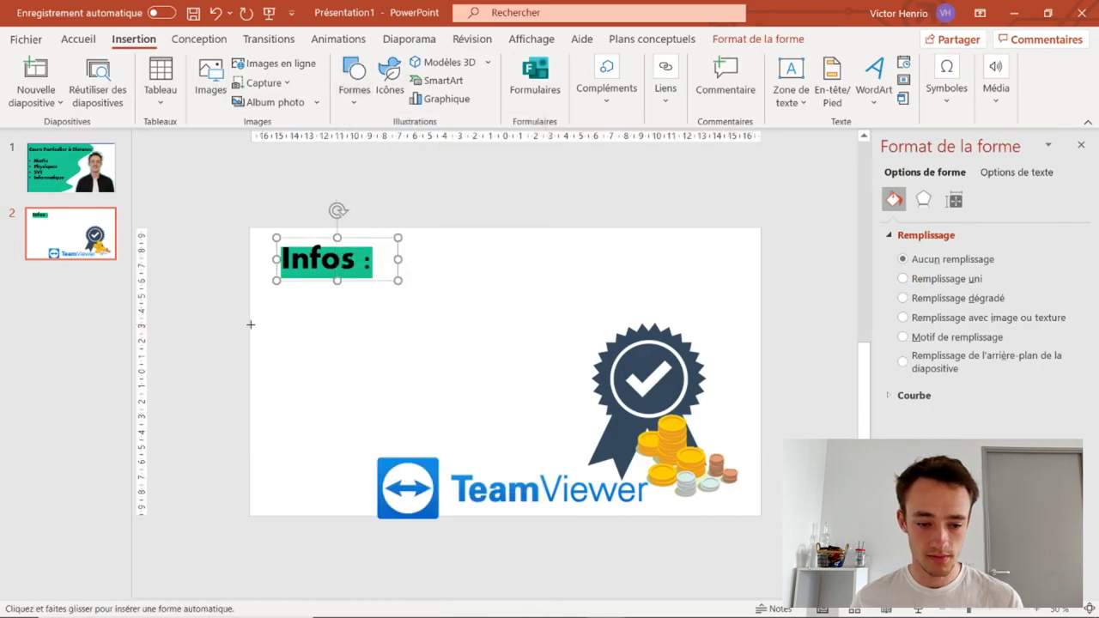
Draw a recent-green rectangle across slide 2's lower part, send it to back, and move the coins left
left_click_drag(249, 323, 761, 515)
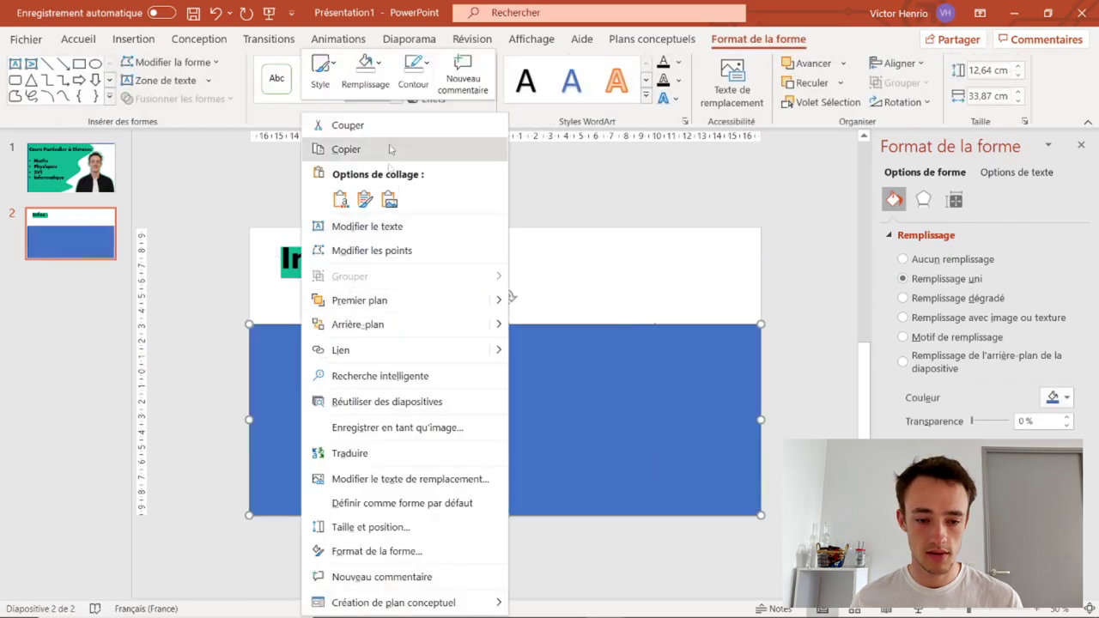
left_click(365, 69)
left_click(351, 286)
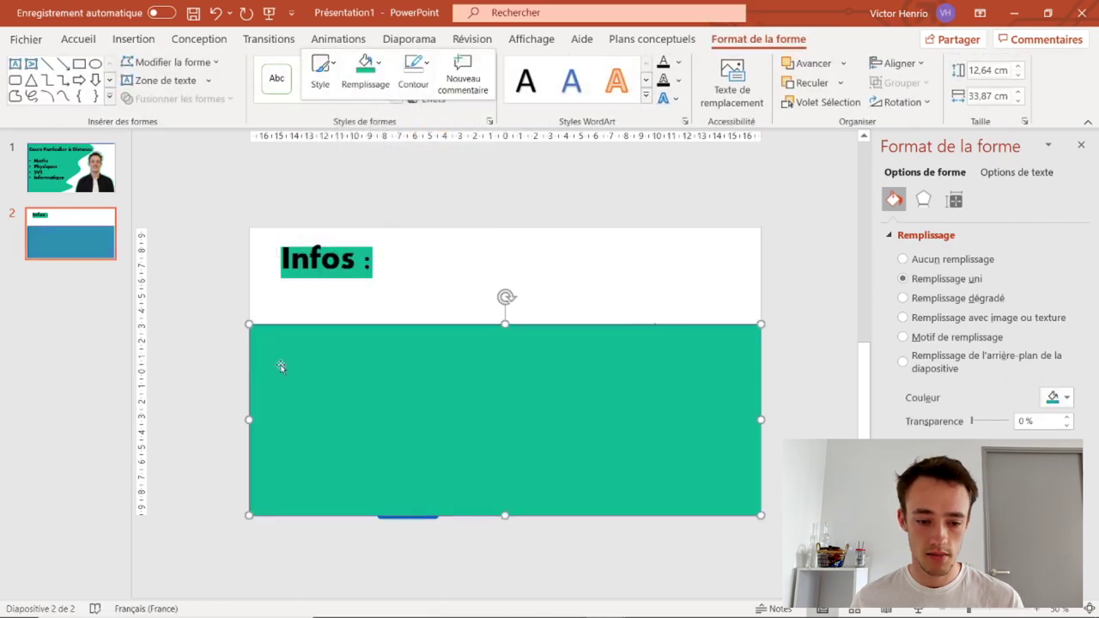
right_click(479, 393)
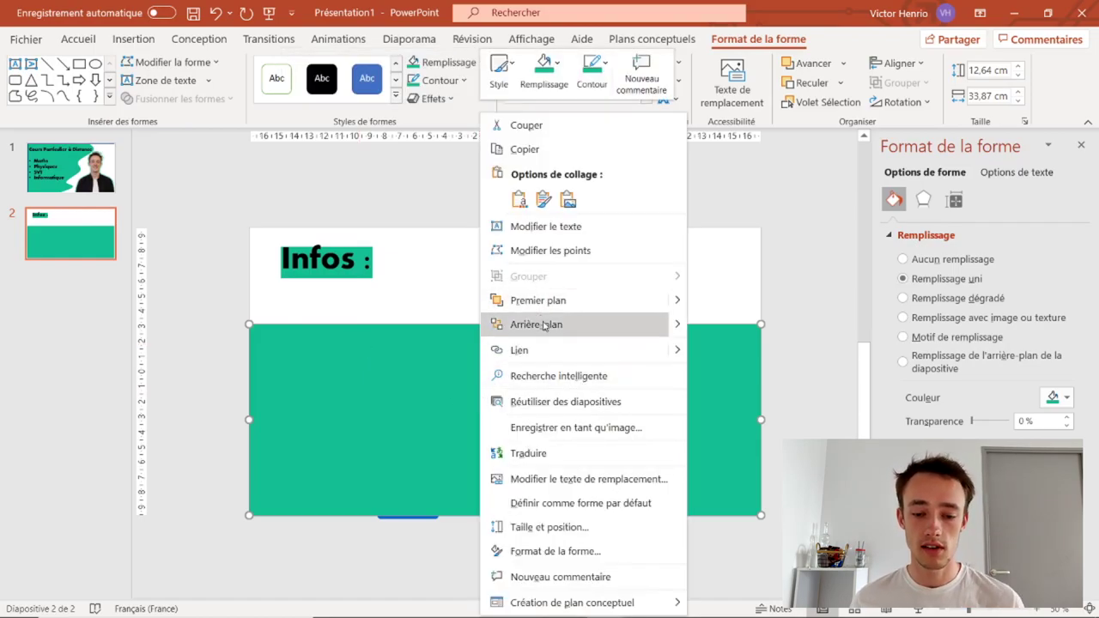
left_click(544, 325)
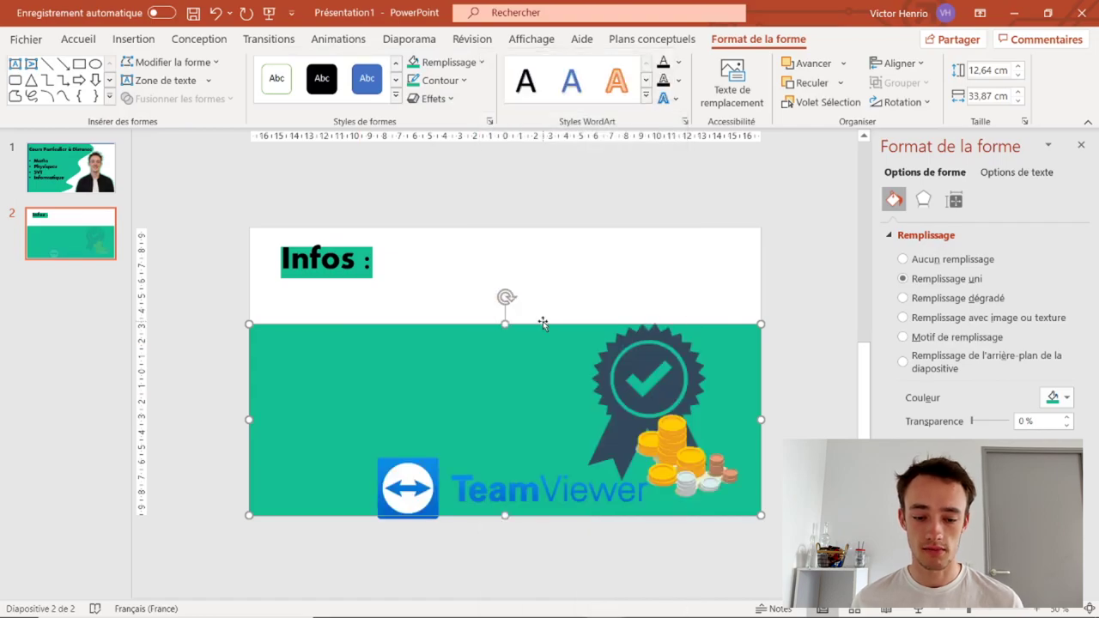
left_click(655, 388)
left_click_drag(687, 477, 329, 396)
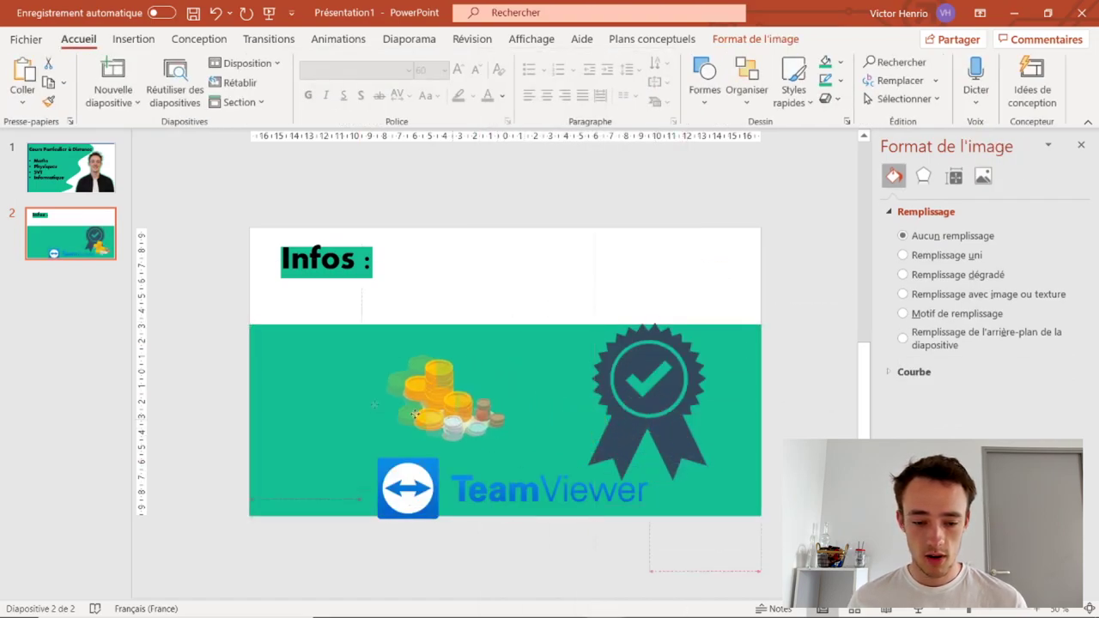
Stack the coins, TeamViewer logo and badge in a column at the green band's left
left_click_drag(540, 513, 414, 458)
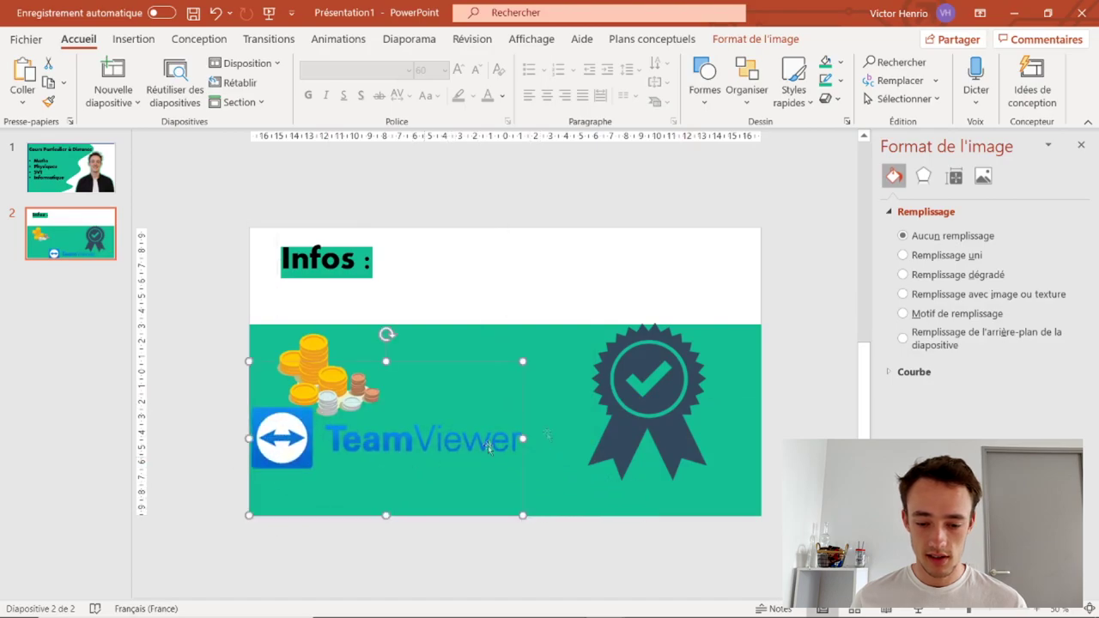
left_click_drag(665, 381, 348, 470)
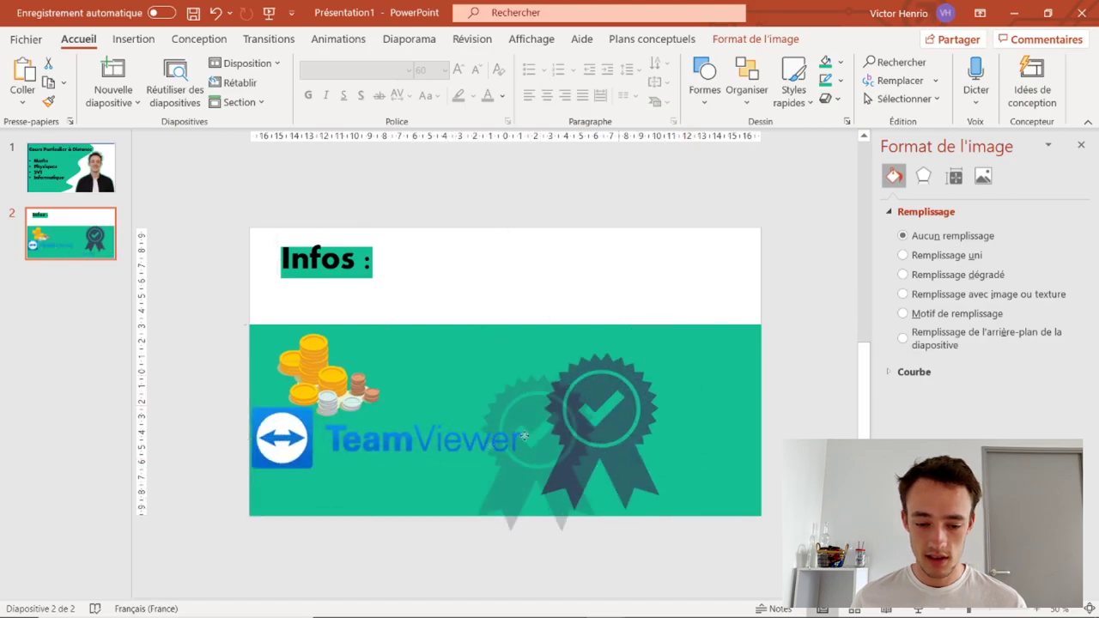
left_click(313, 359, "ctrl")
left_click(515, 438)
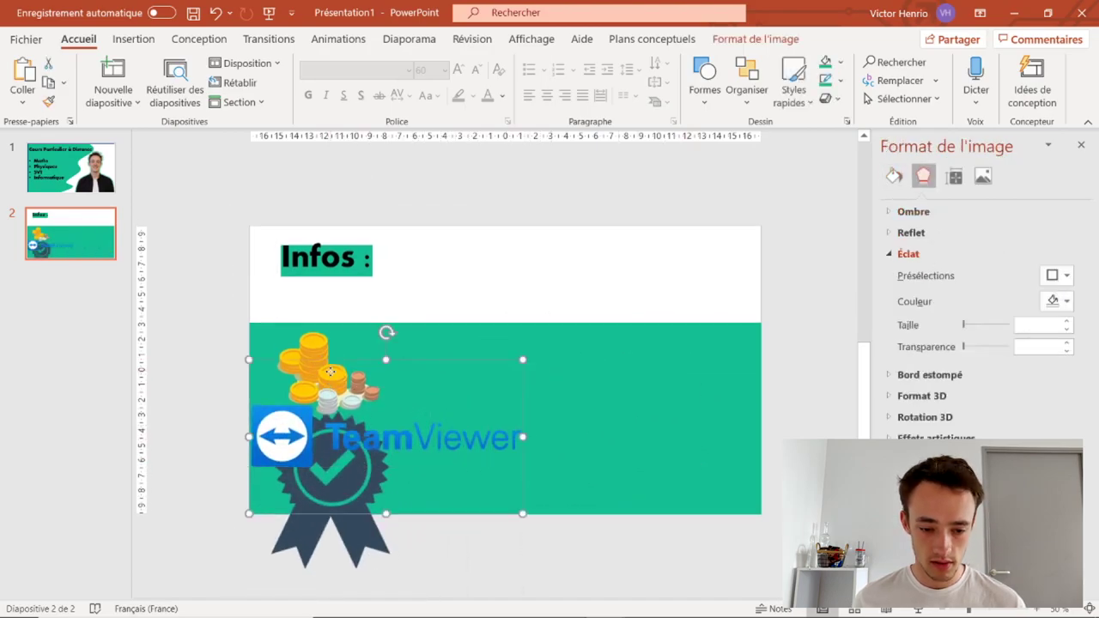
left_click(317, 350, "ctrl")
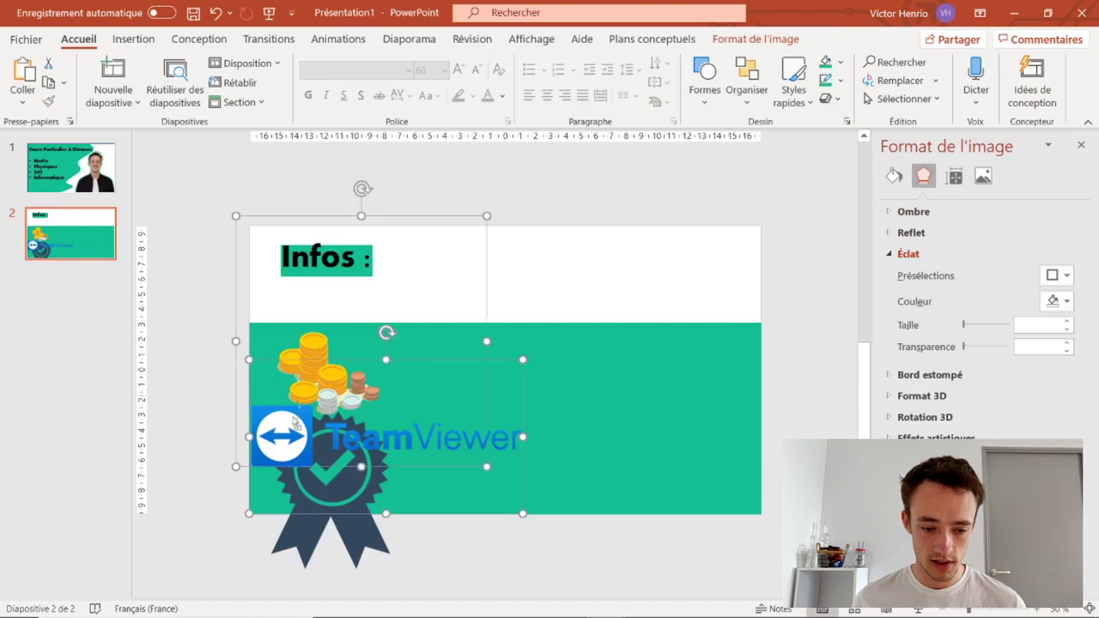
left_click(323, 541, "ctrl")
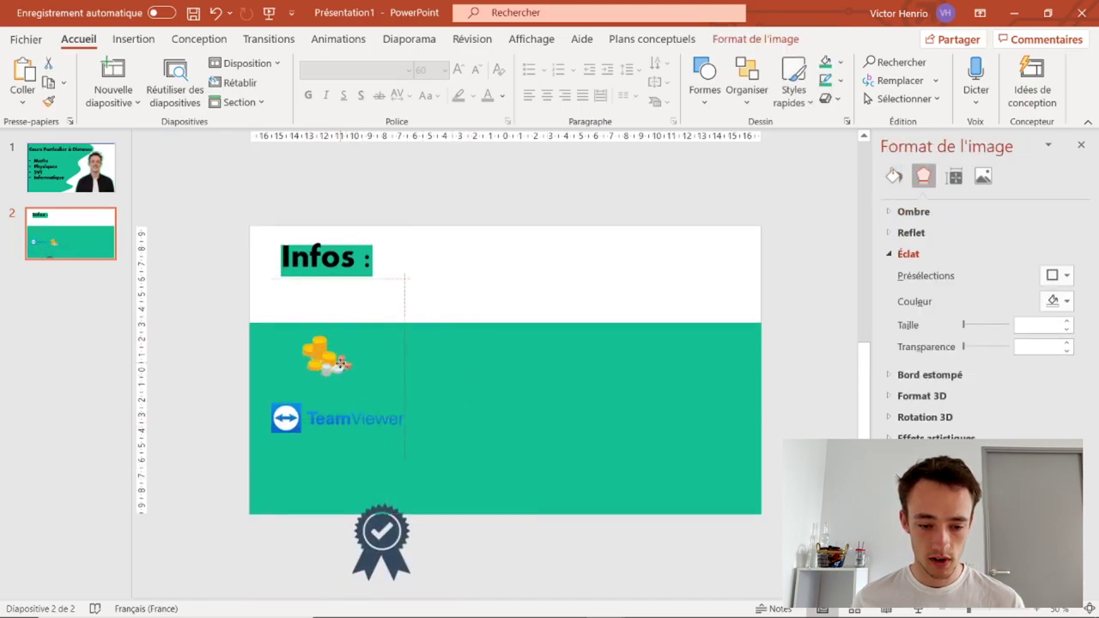
left_click_drag(391, 539, 346, 478)
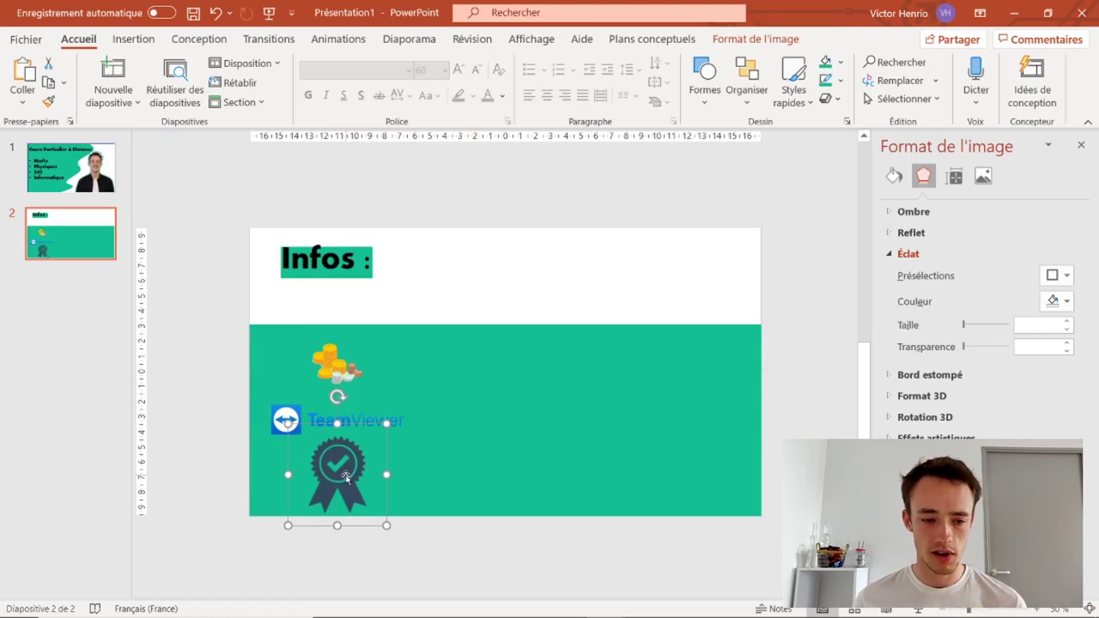
left_click(749, 41)
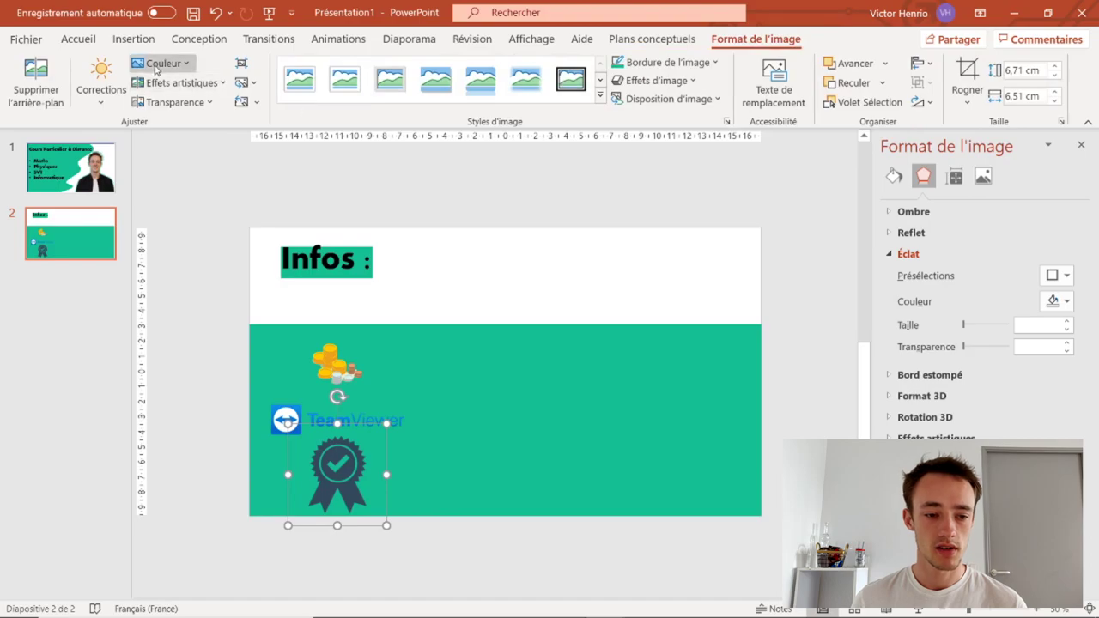
Recolour the award icon white (Noir et blanc : 25 %) and align it with the coins icon
left_click(162, 62)
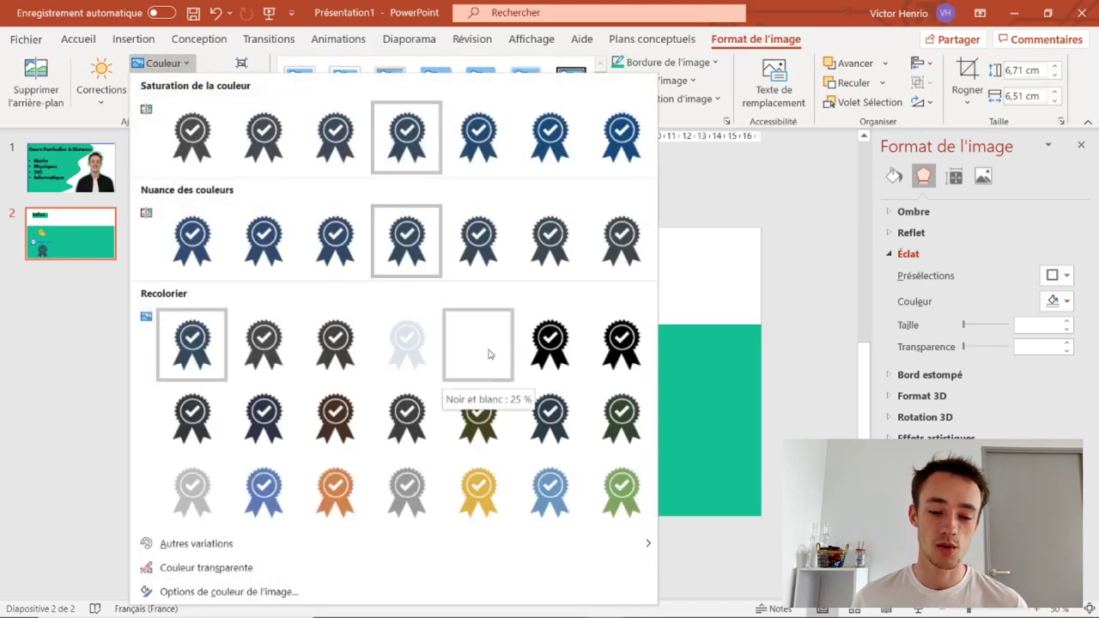
left_click(490, 354)
left_click_drag(338, 479, 334, 477)
left_click(335, 365)
left_click_drag(335, 365, 341, 365)
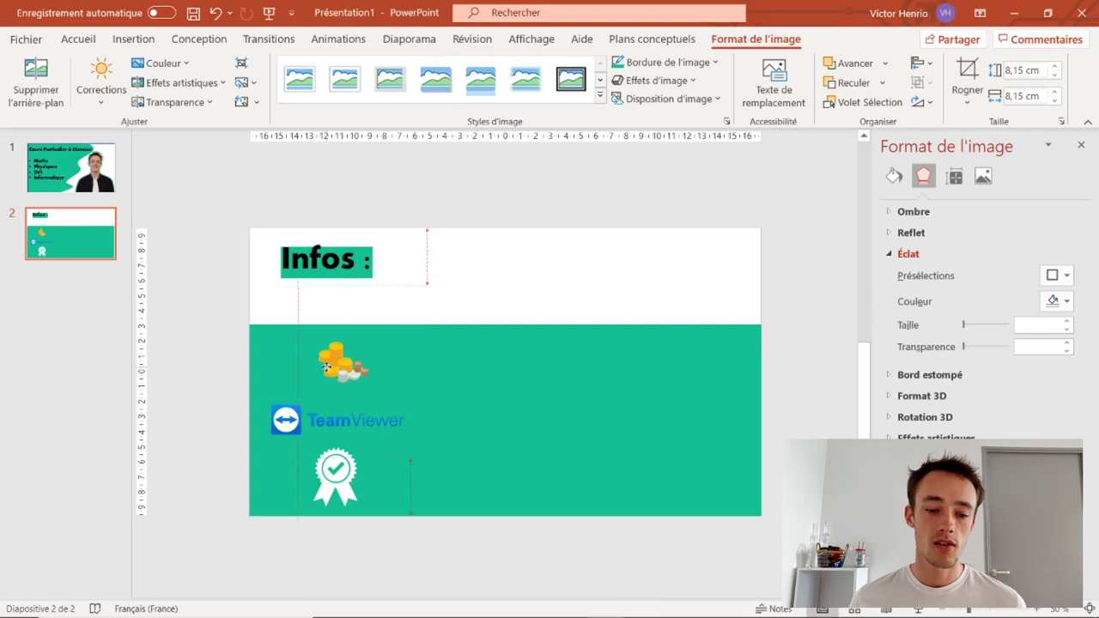
left_click(208, 284)
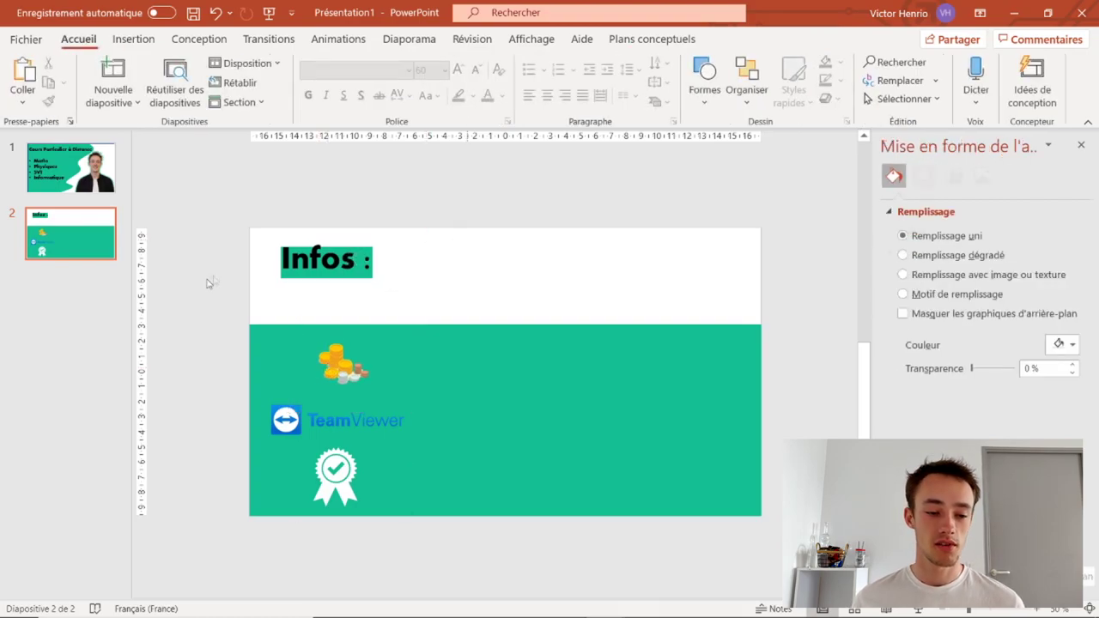
Shift the coins icon slightly left, then select the TeamViewer logo
left_click(381, 362)
left_click_drag(381, 363, 371, 361)
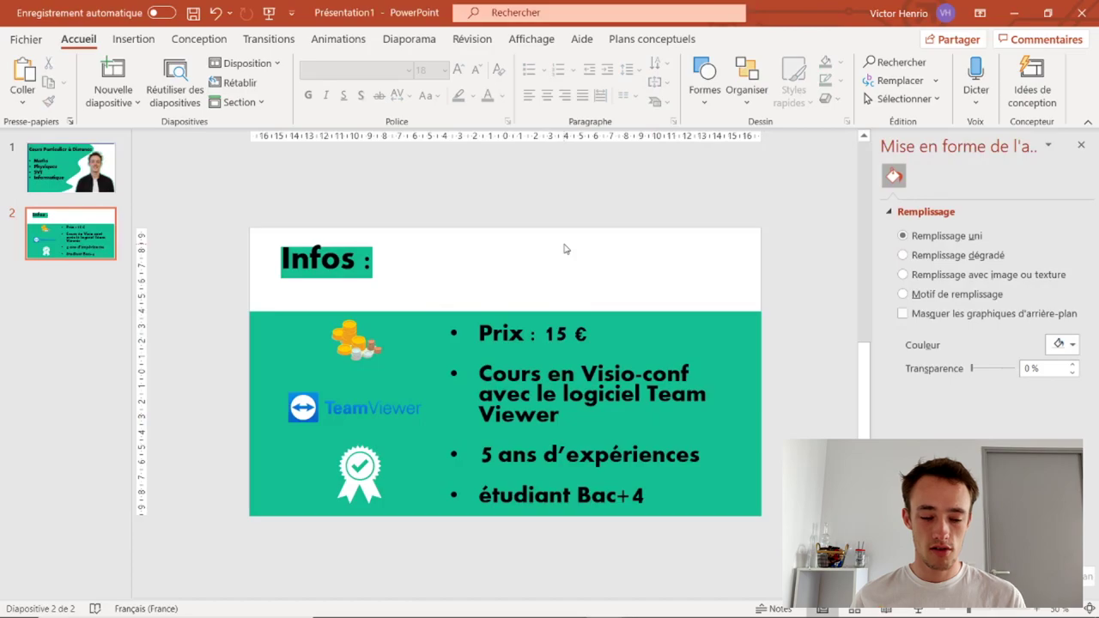
left_click(366, 410)
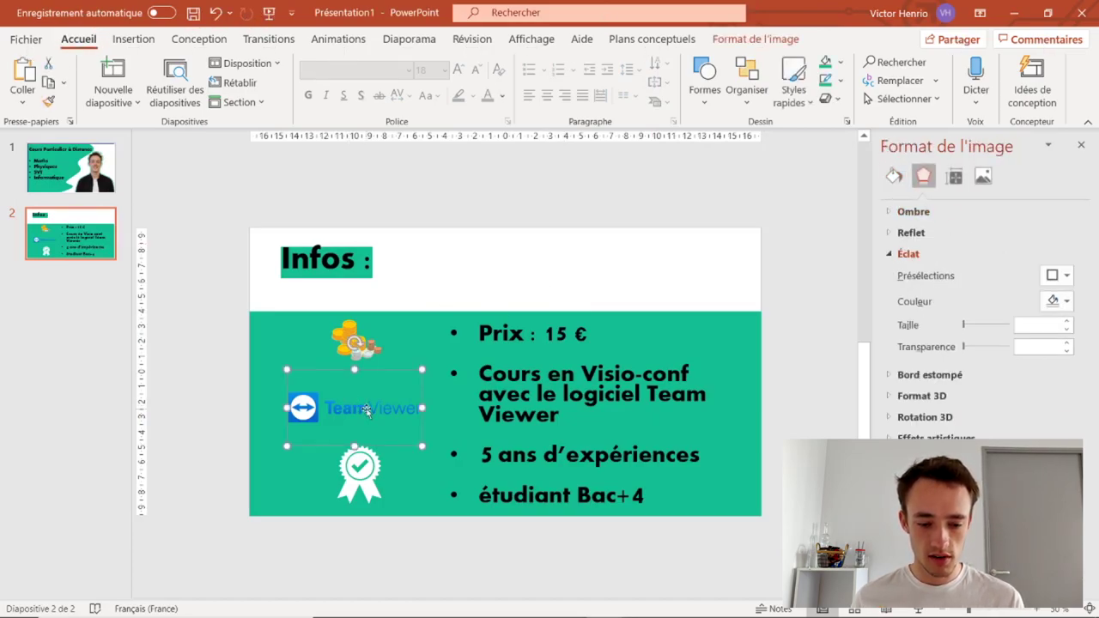
Recolour the TeamViewer logo white using the Recolorer options
left_click(738, 42)
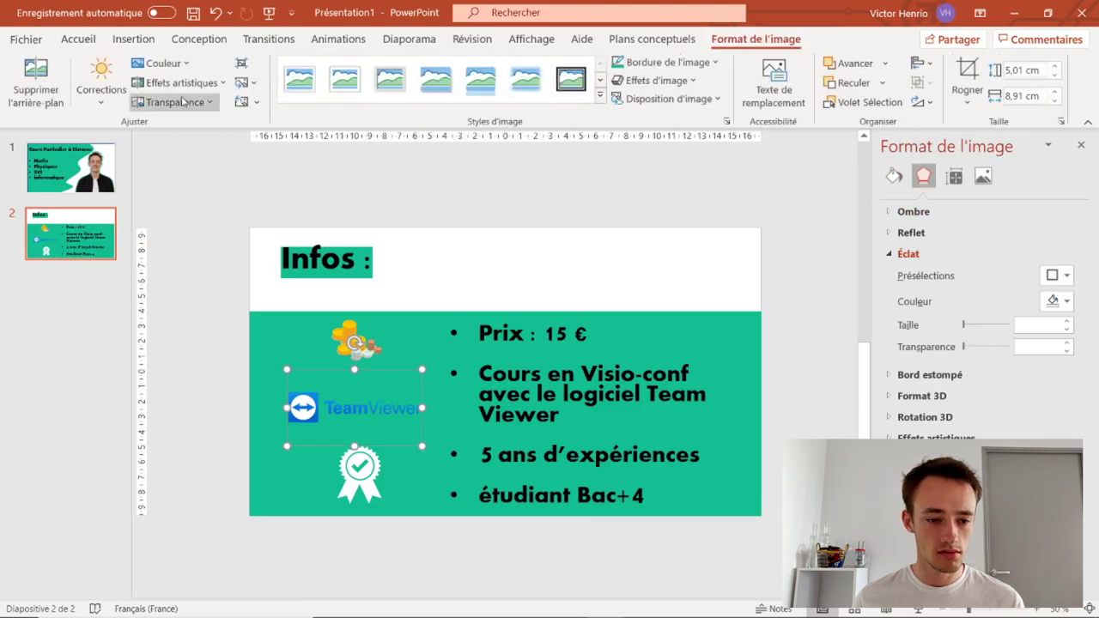
left_click(170, 64)
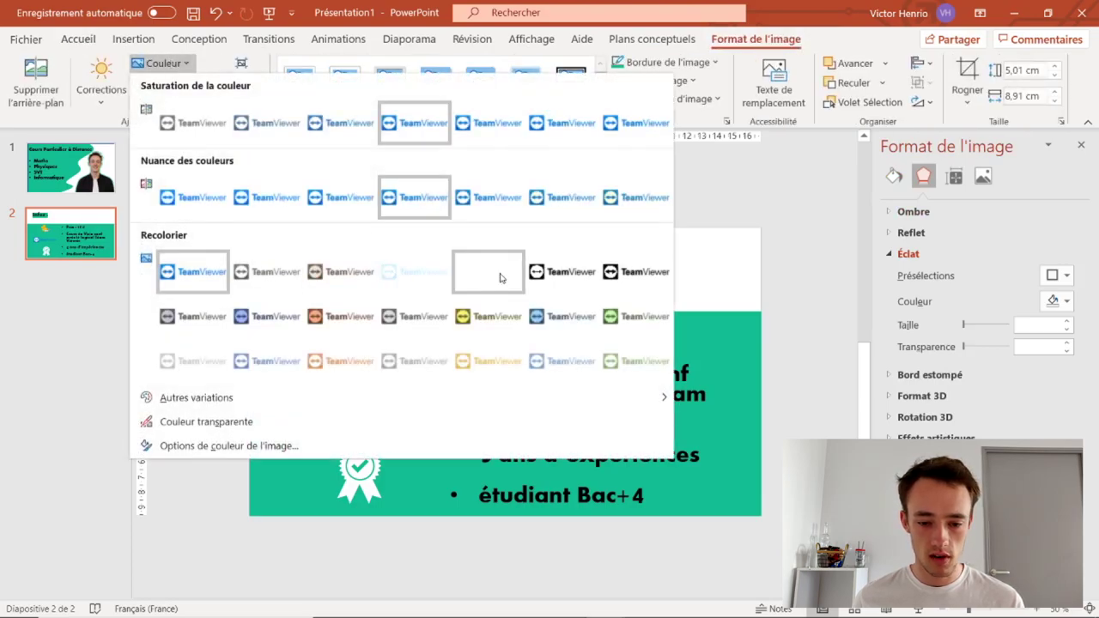
left_click(501, 278)
left_click(652, 230)
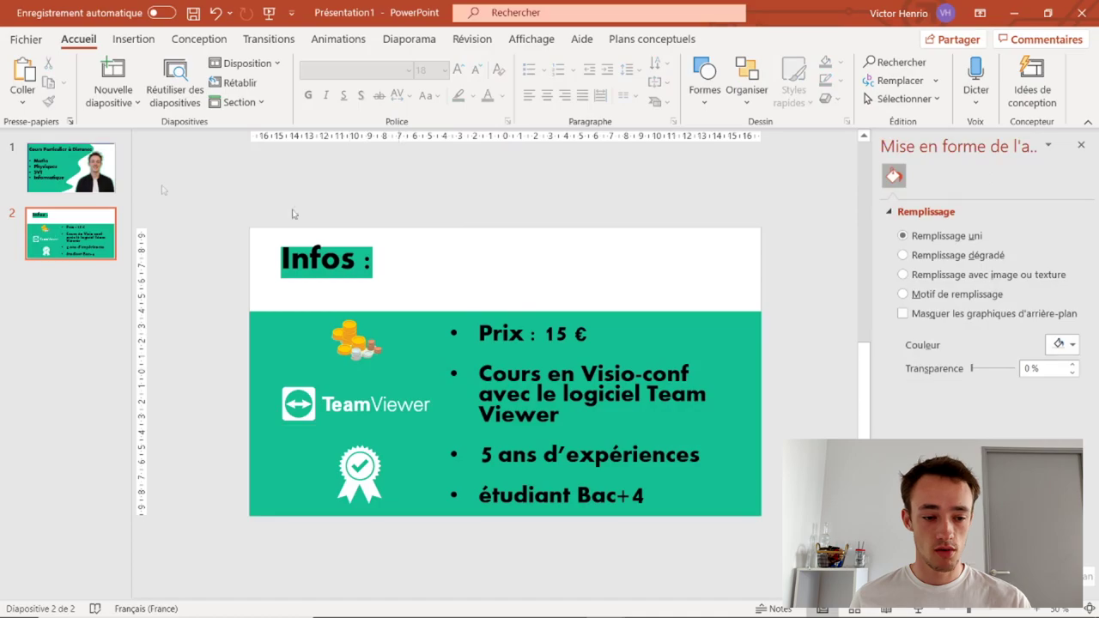
Review the Infos slide layout and finish on slide 1 with nothing selected
left_click(55, 169)
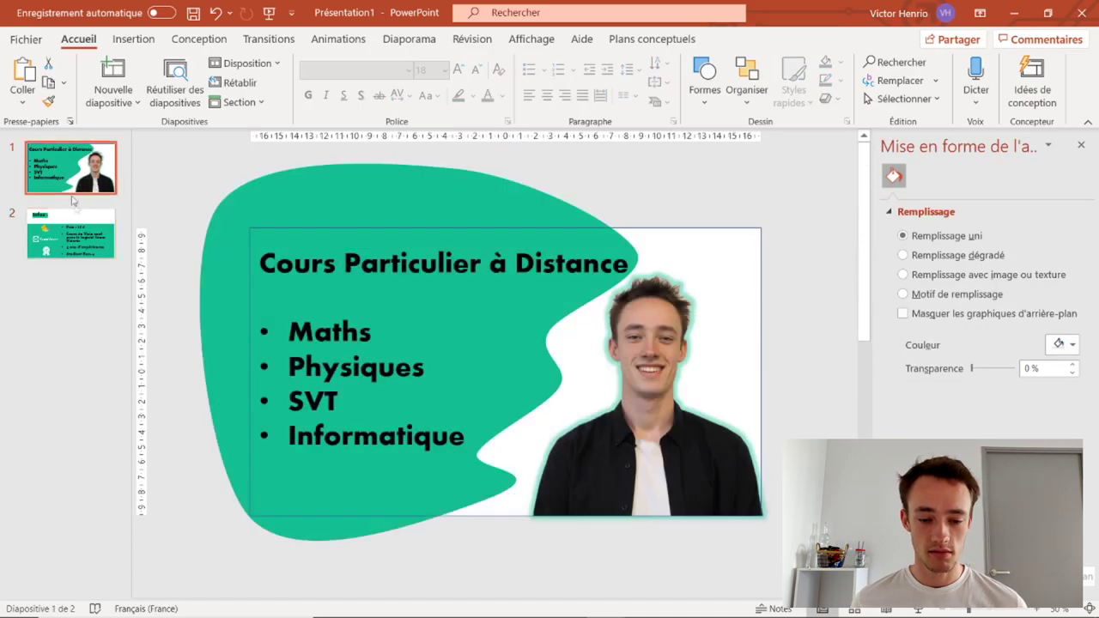
left_click(70, 234)
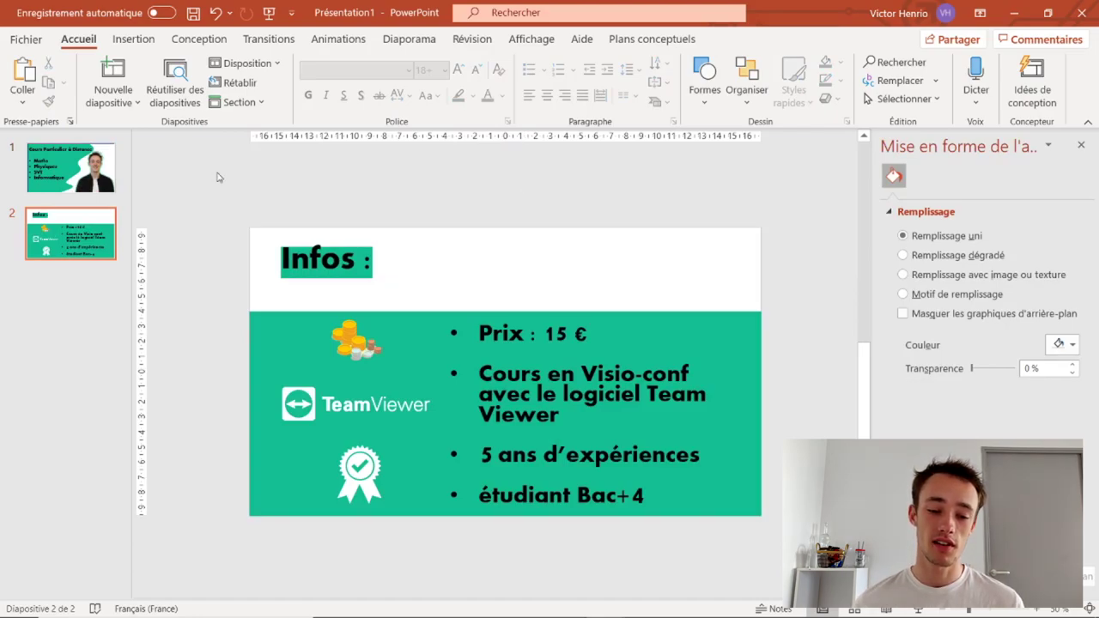
left_click_drag(203, 184, 794, 550)
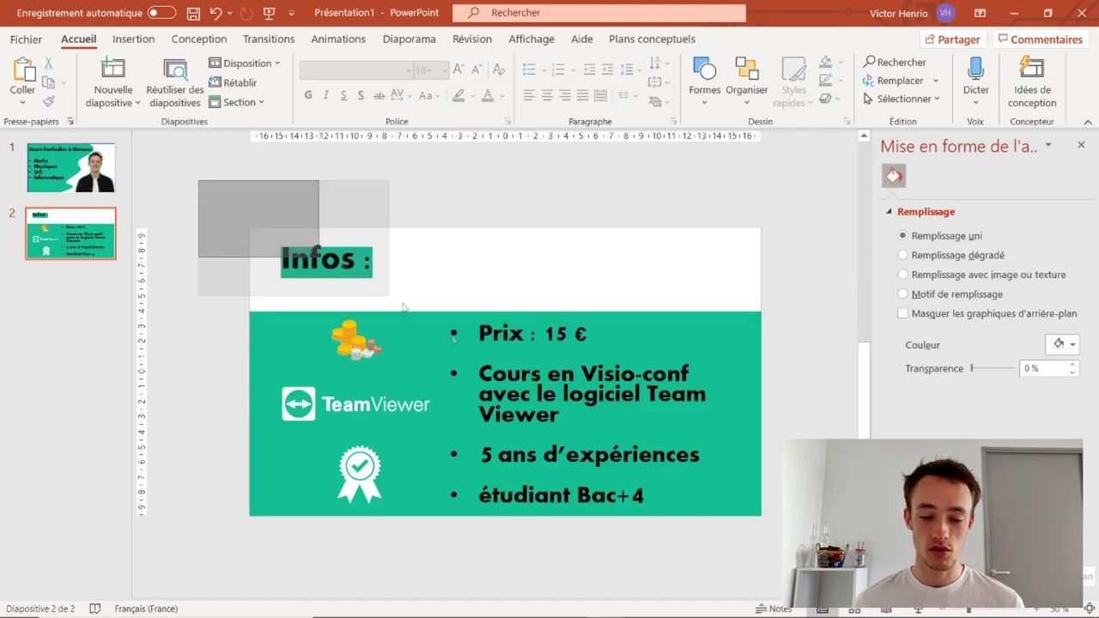
left_click(264, 222)
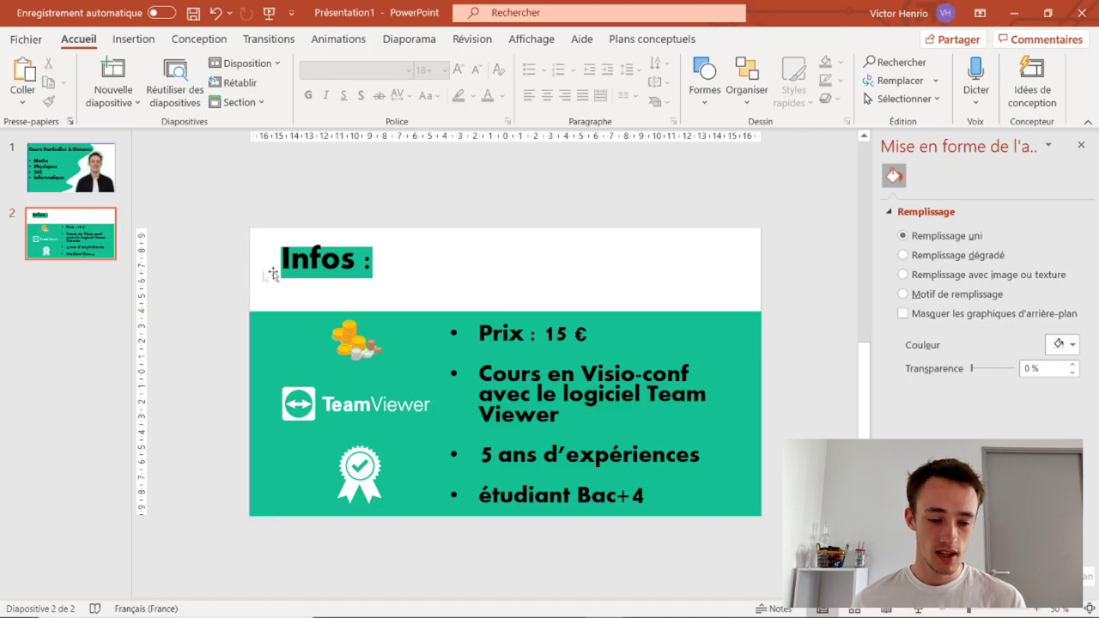
left_click(71, 168)
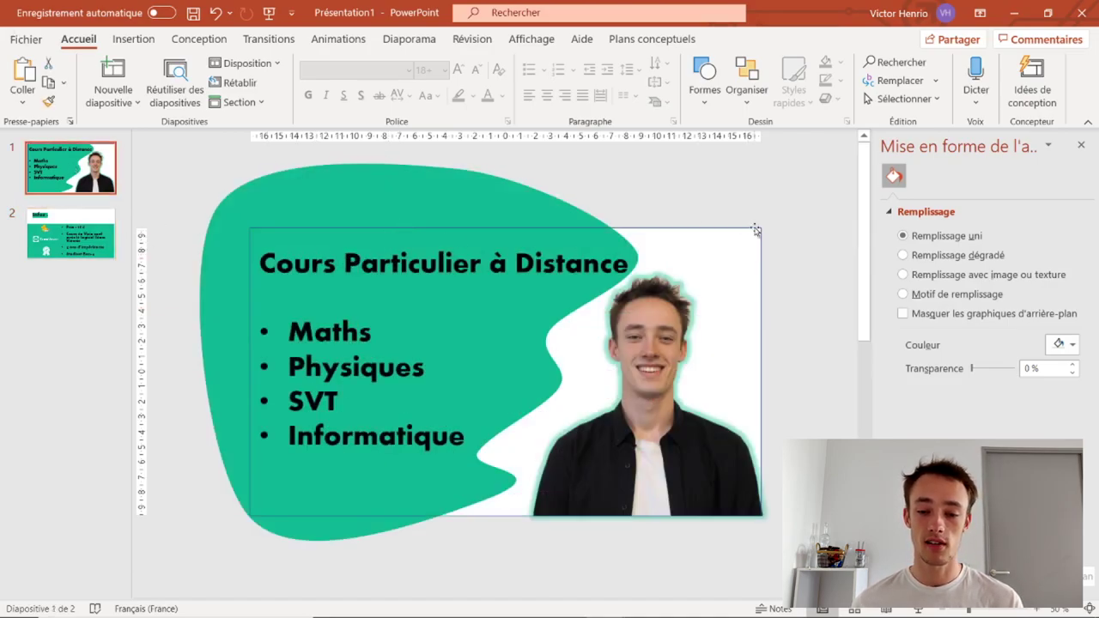
left_click(756, 230)
key("Escape")
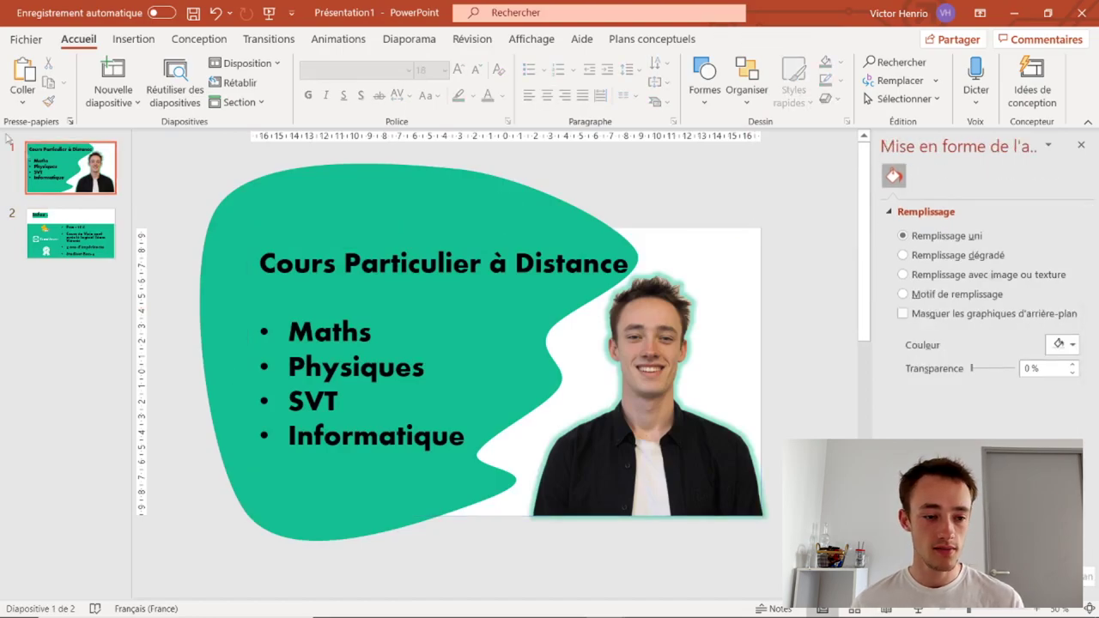
Start a Save As with file type Format PNG (*.png) in the Bureau folder
left_click(26, 39)
left_click(80, 251)
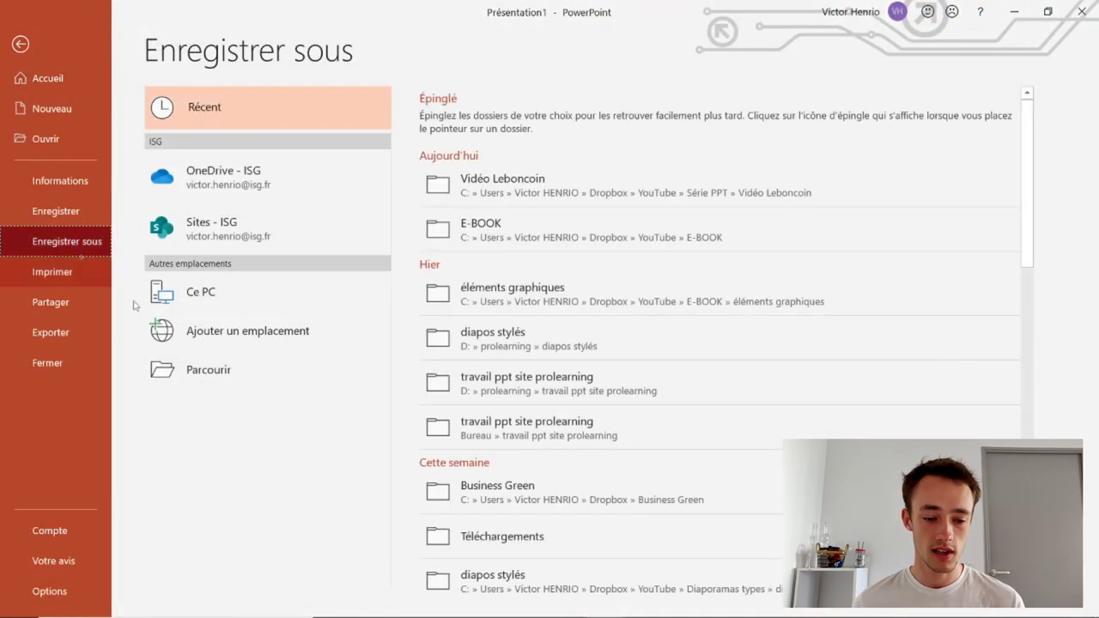
left_click(196, 369)
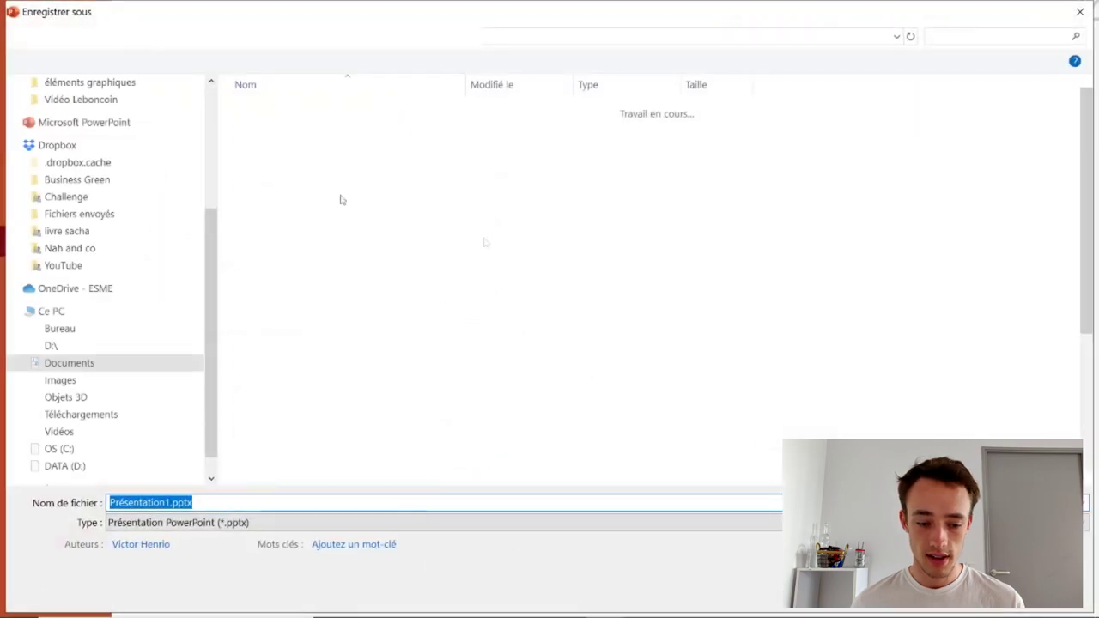
left_click(229, 531)
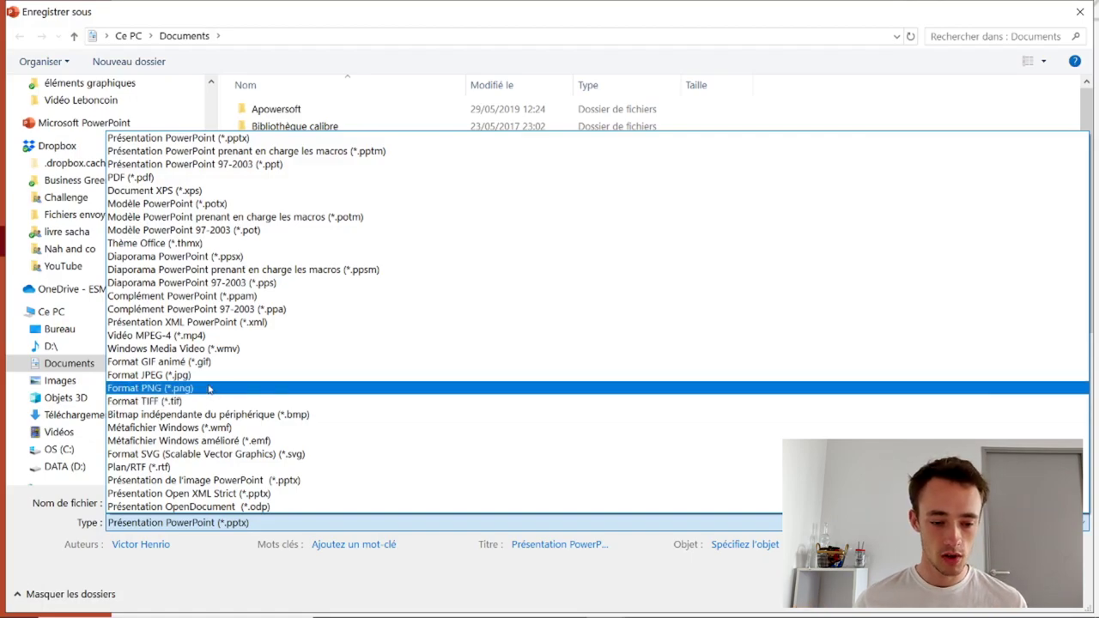
left_click(207, 389)
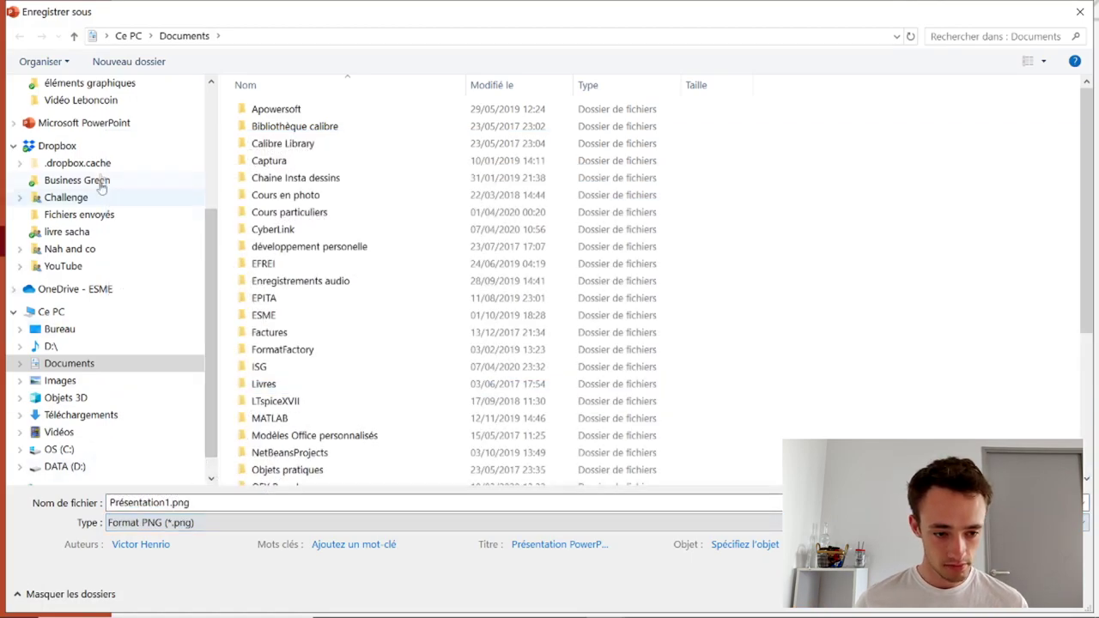
left_click(60, 329)
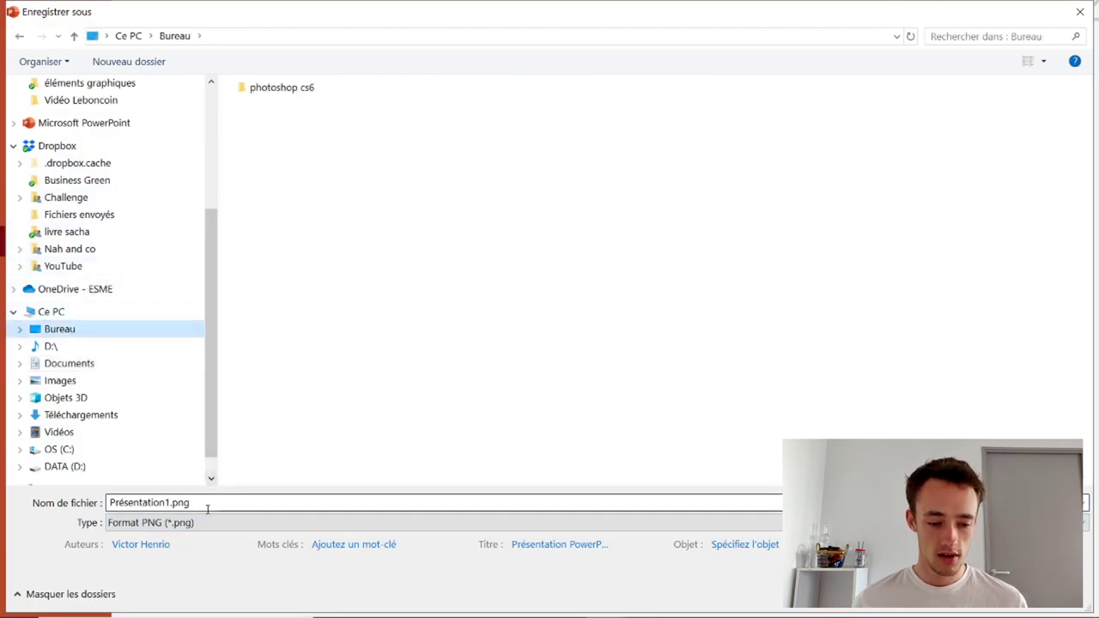
Name the export vignettes and save every slide as an image
double_click(172, 503)
type("1vignett")
key("BackSpace")
key("BackSpace")
key("BackSpace")
key("BackSpace")
key("BackSpace")
key("BackSpace")
type("vignettes")
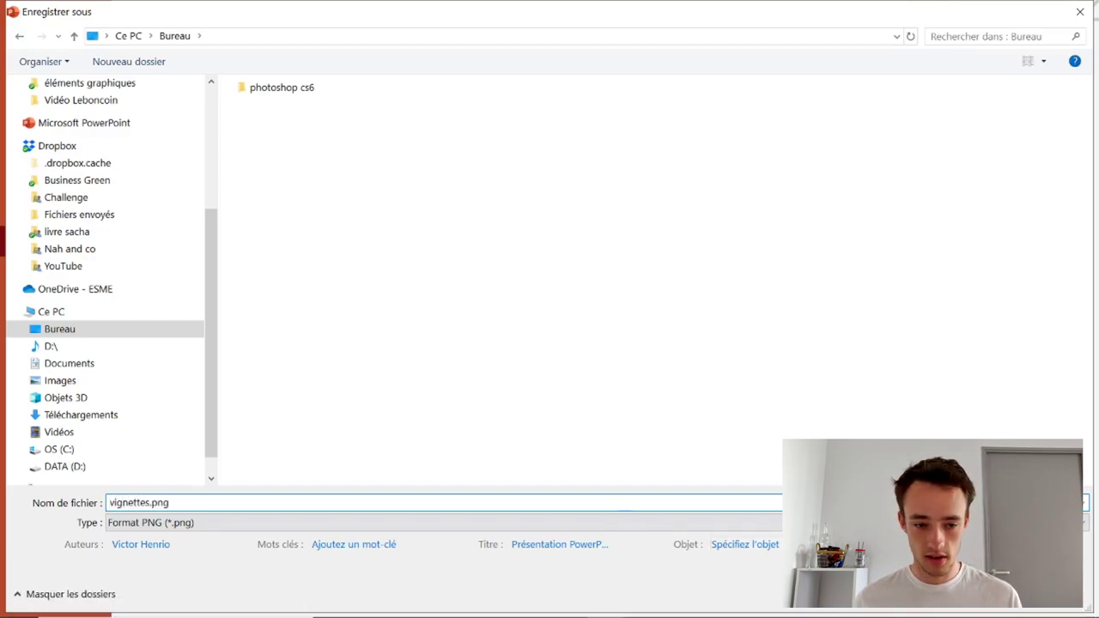
key("Return")
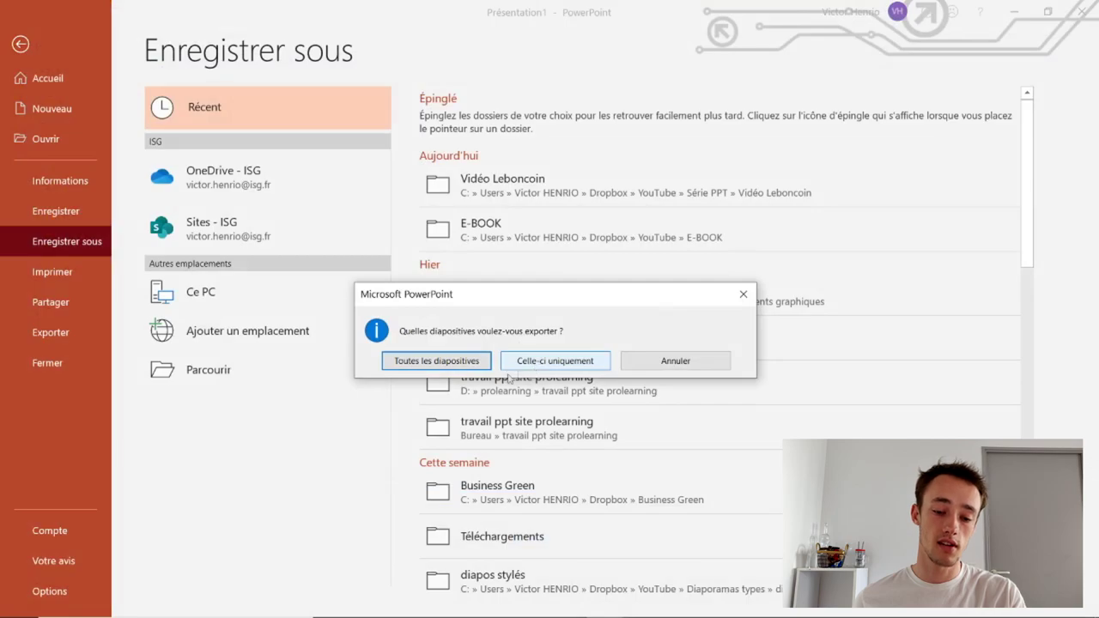
left_click(445, 364)
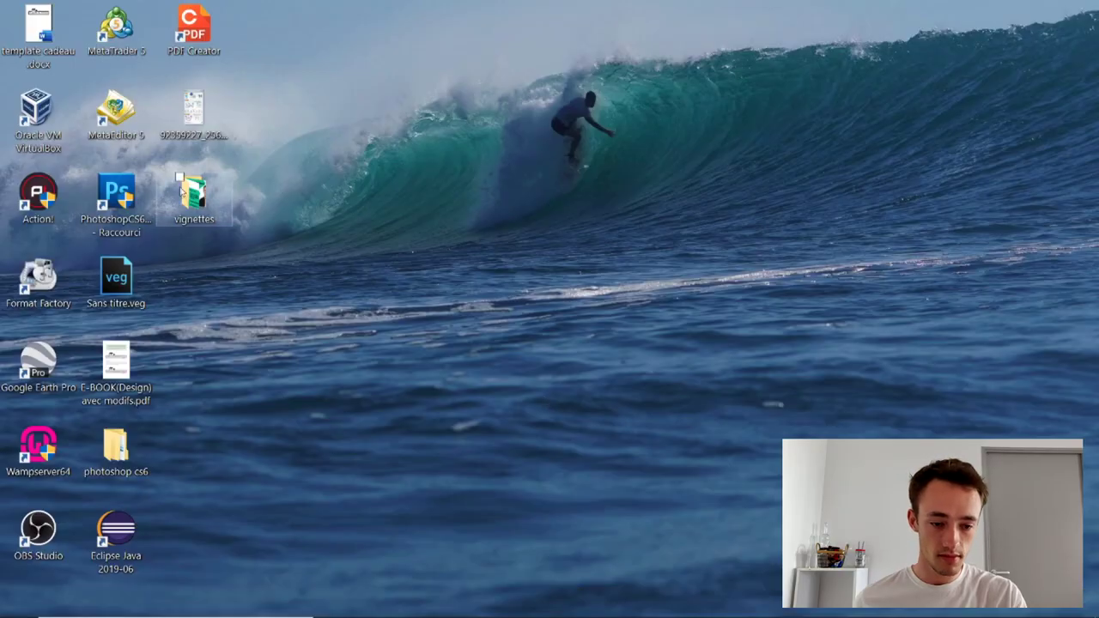
Open the vignettes folder and preview Diapositive1.PNG and Diapositive2.PNG
left_click_drag(194, 193, 503, 196)
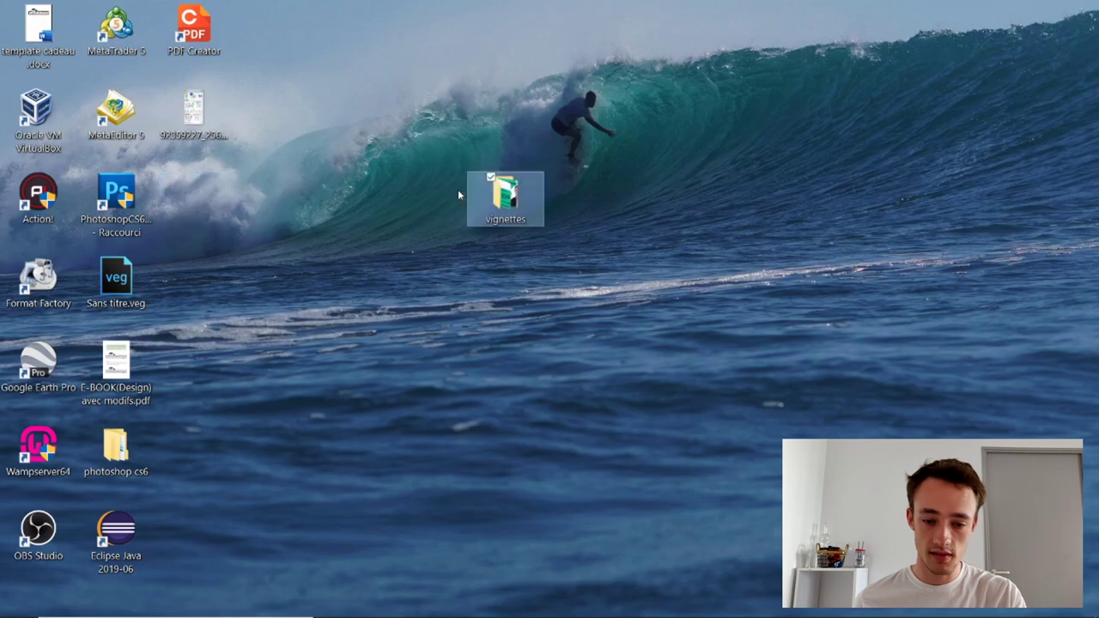
double_click(500, 212)
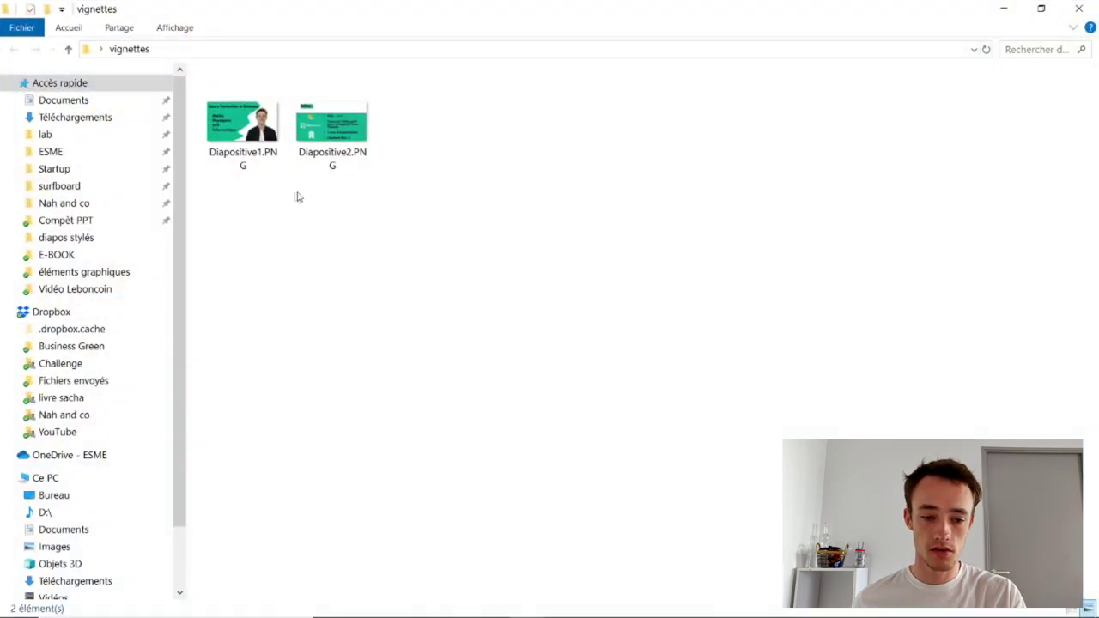
double_click(253, 150)
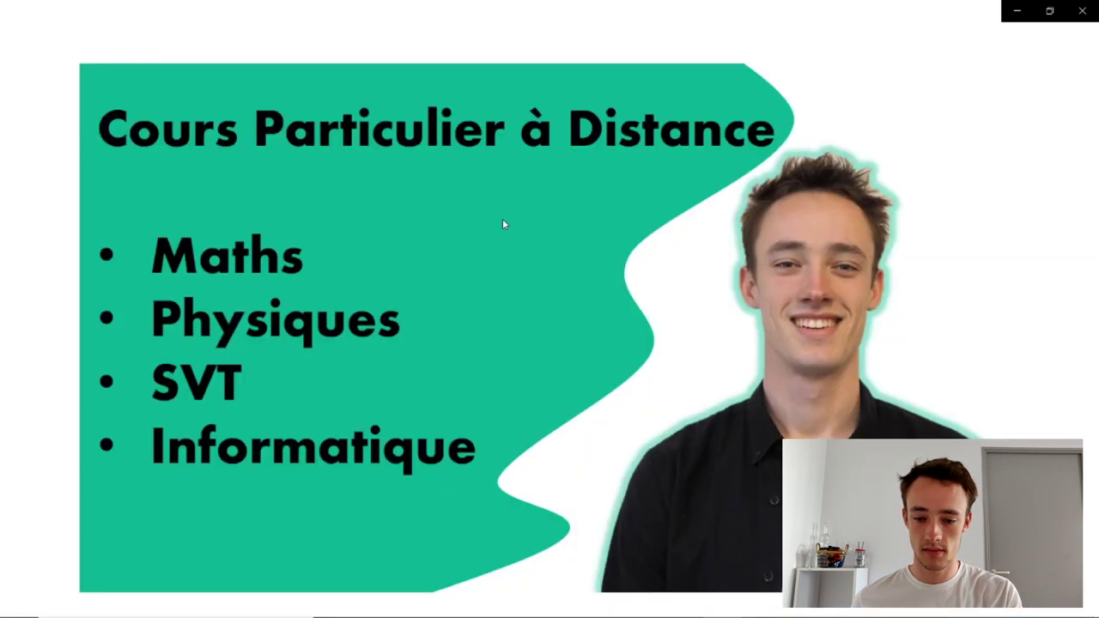
key("Right")
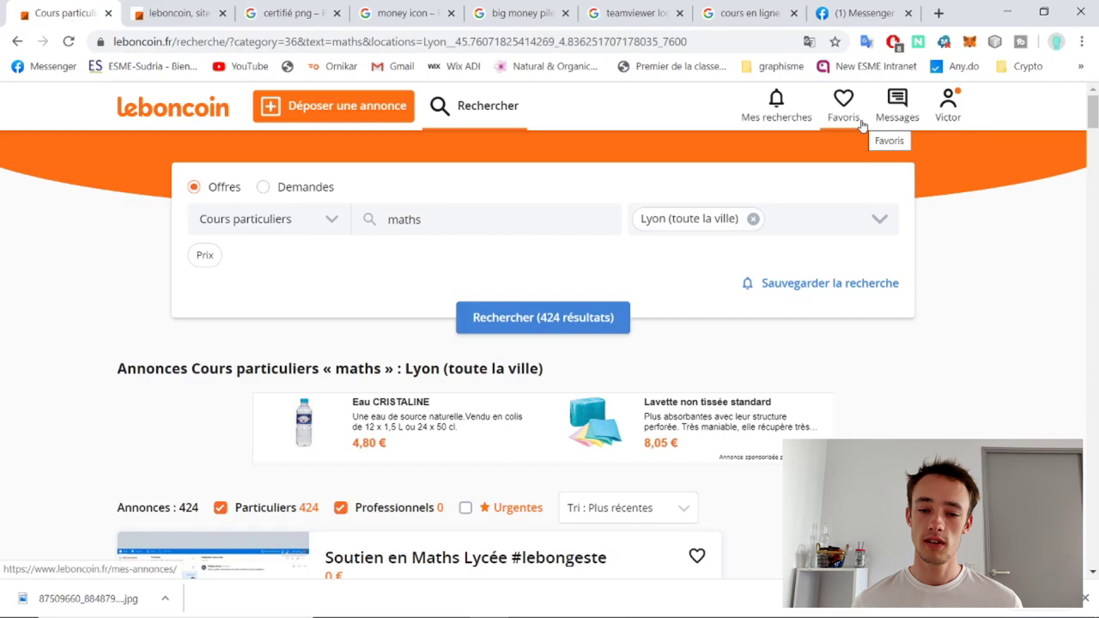
left_click(333, 103)
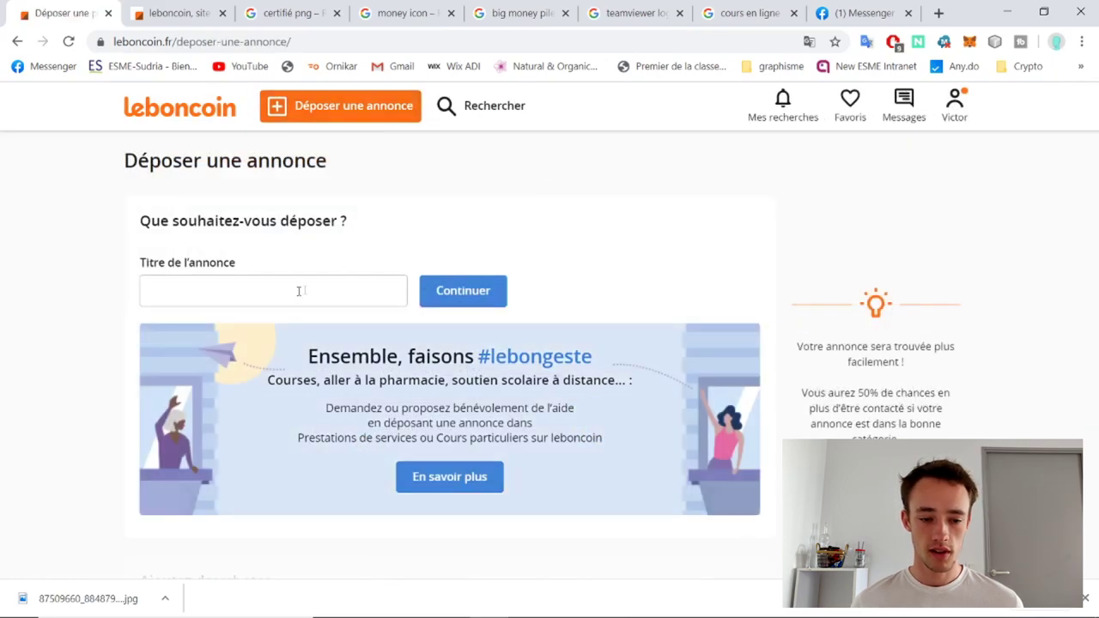
Title the ad 'Cours à distance Matières Scientifiques (Collège/Lycée)' and pick Cours particuliers as an offer
left_click(297, 294)
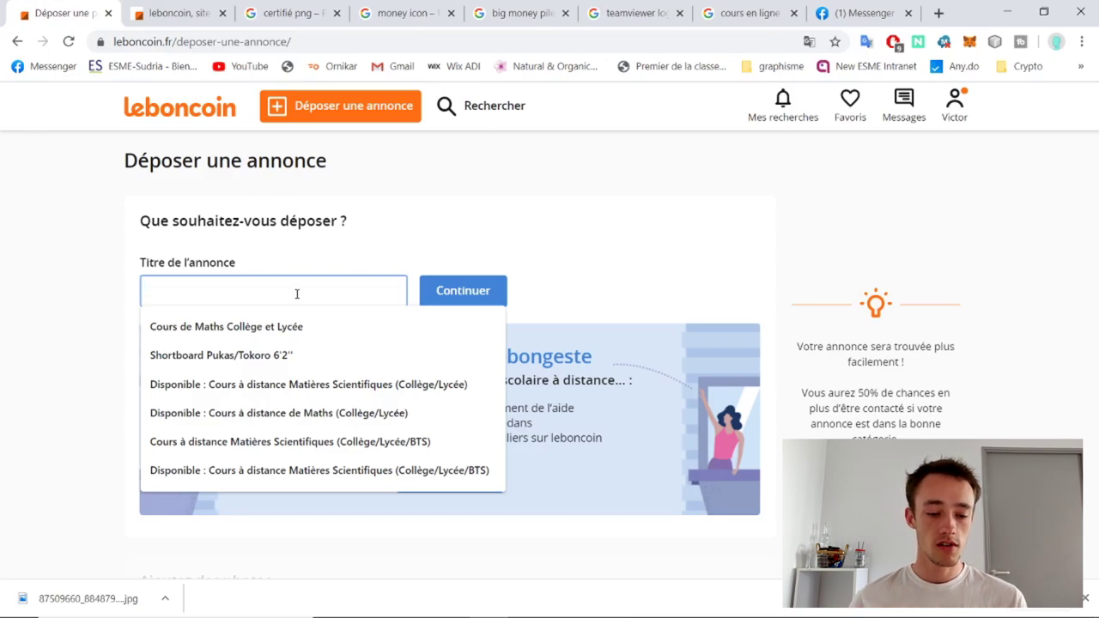
left_click(256, 394)
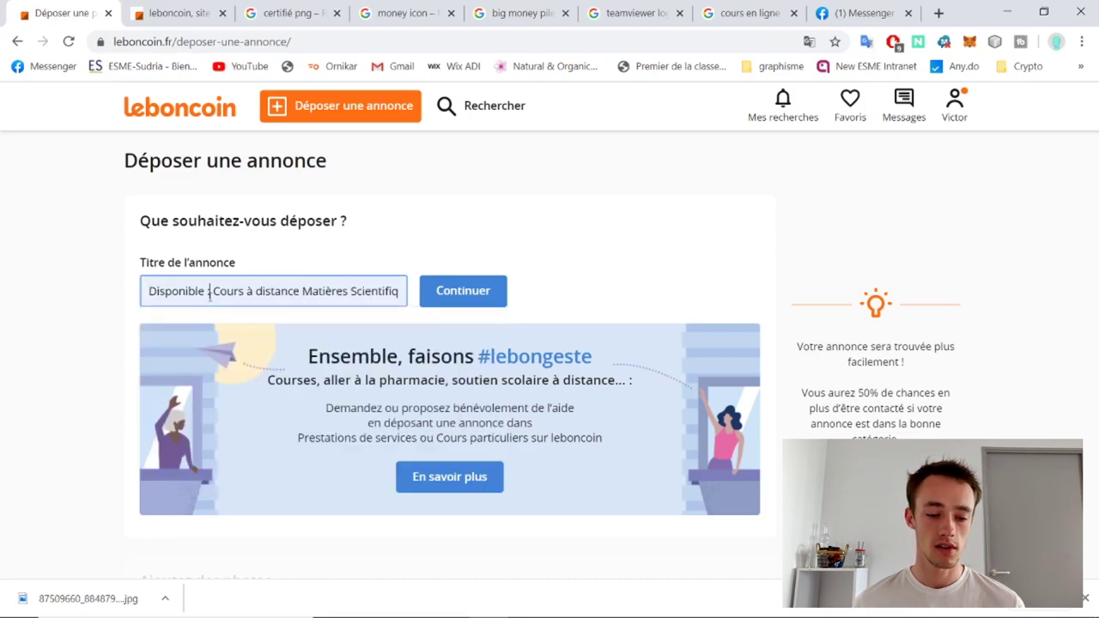
left_click_drag(211, 293, 175, 272)
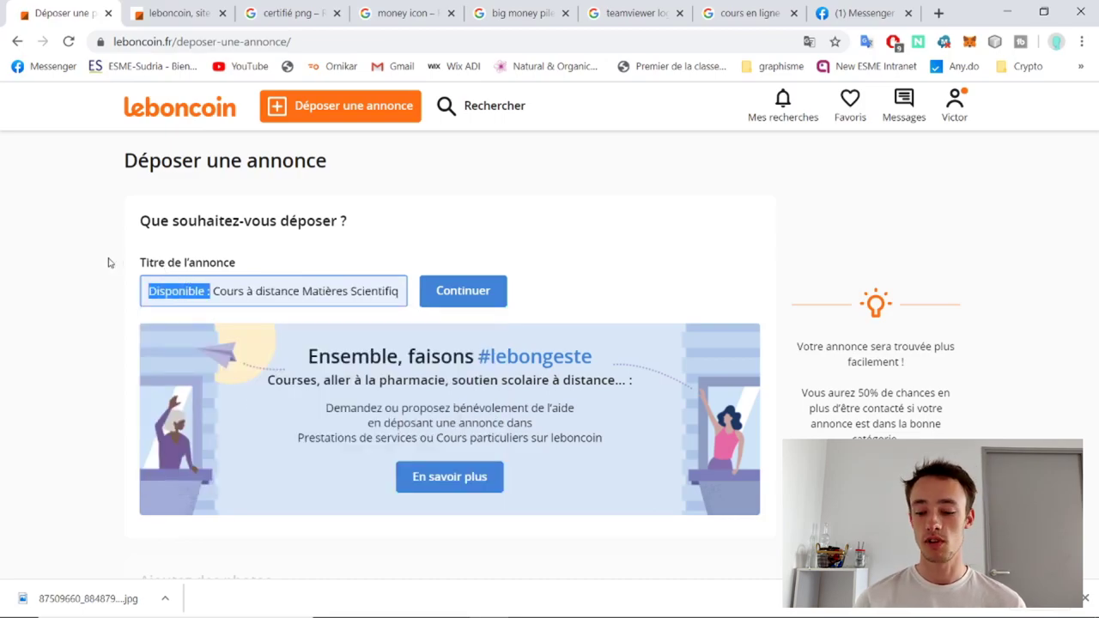
key("BackSpace")
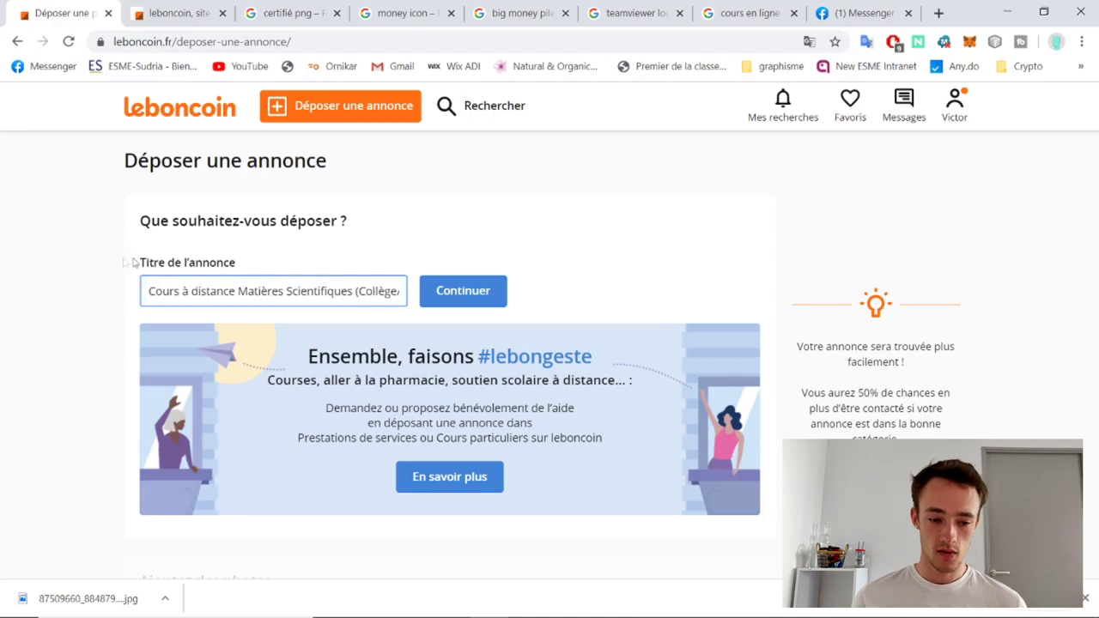
left_click(477, 295)
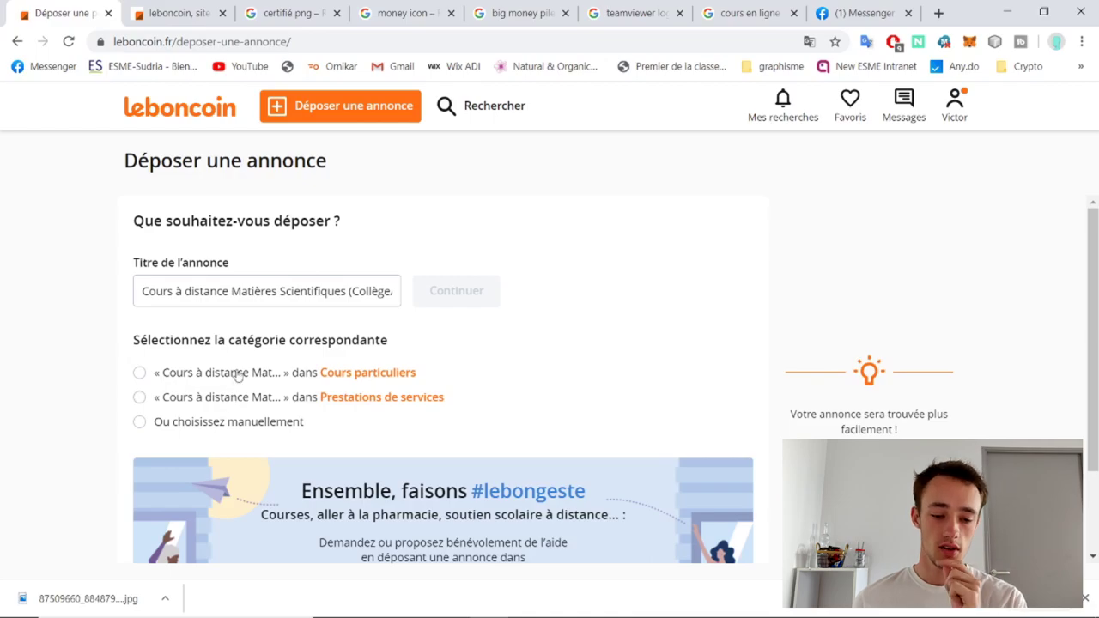
left_click(236, 375)
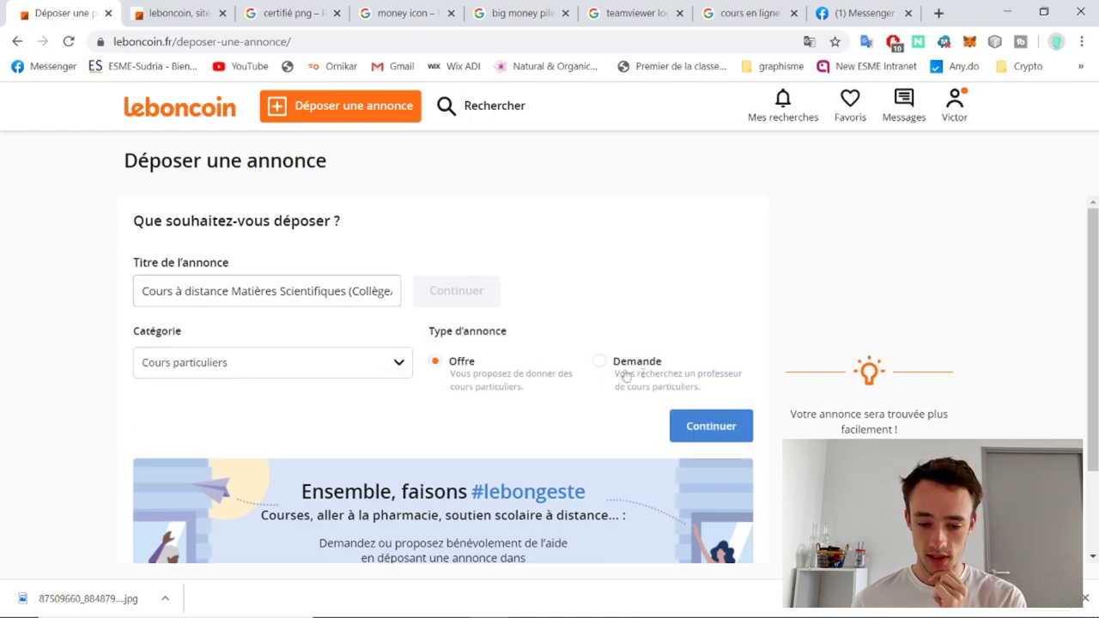
left_click(710, 426)
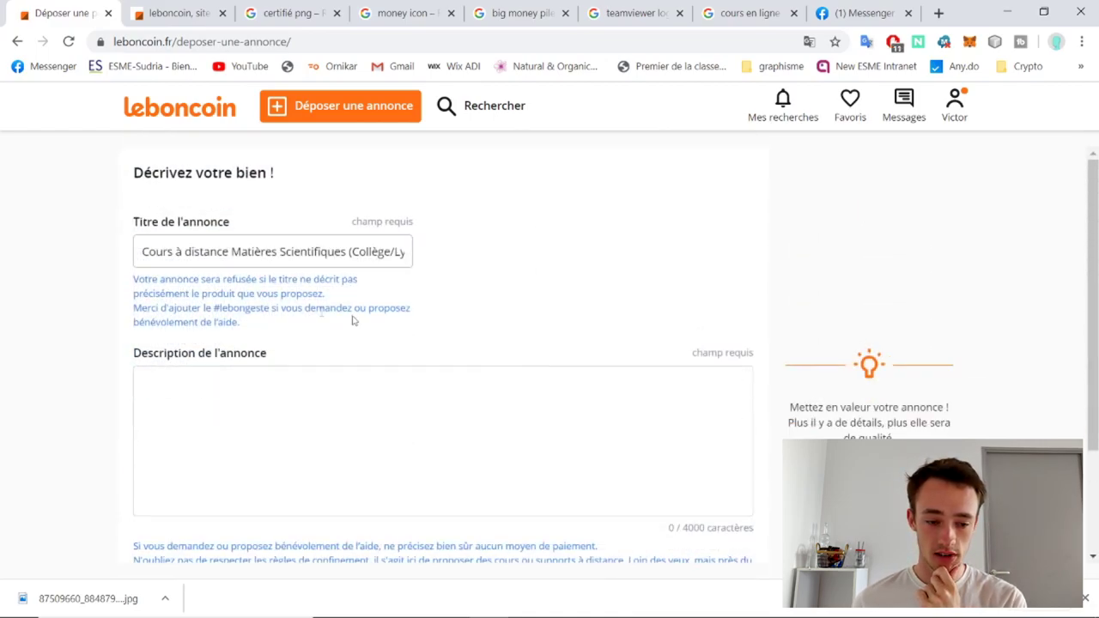
Check the ad title text before moving on to the description
left_click(266, 253)
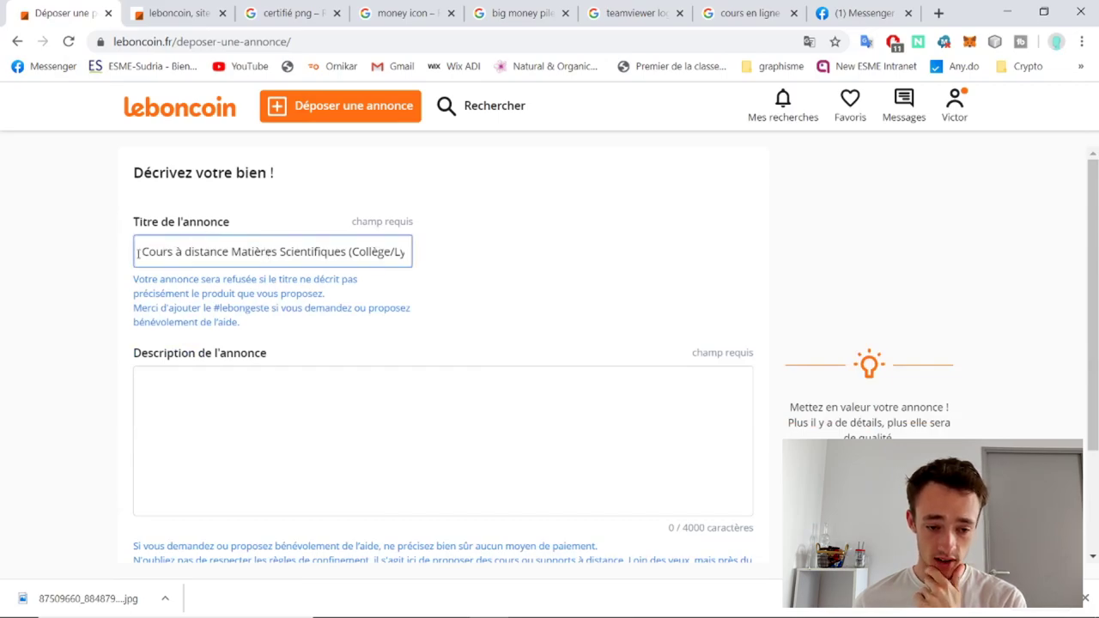
key("ctrl+a")
key("Left")
left_click(19, 284)
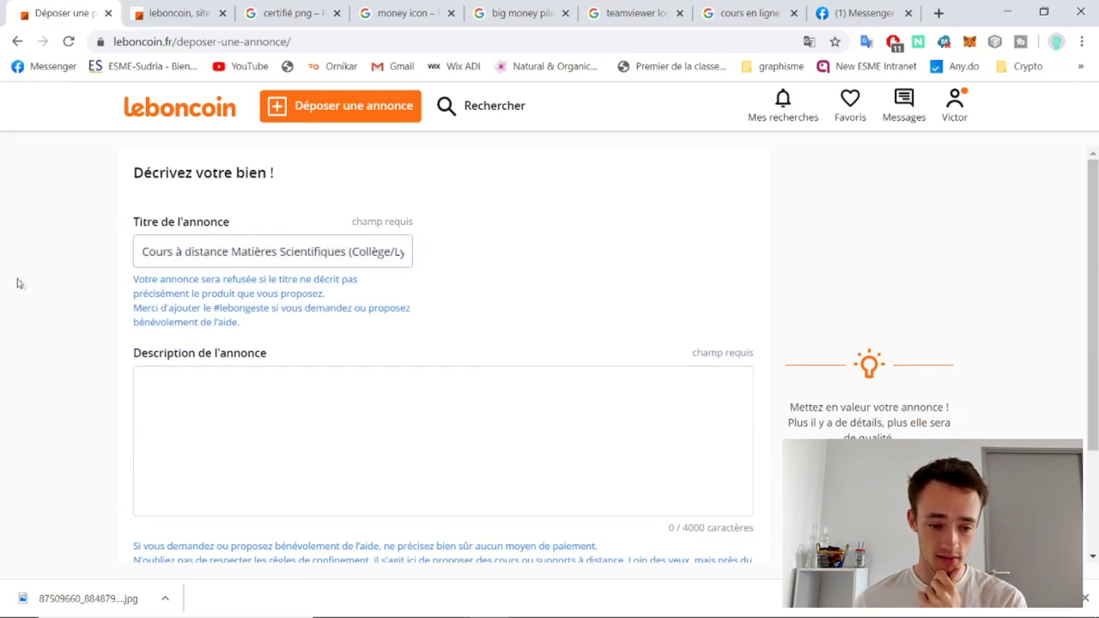
Paste the prepared tutoring text into the ad description
left_click(155, 383)
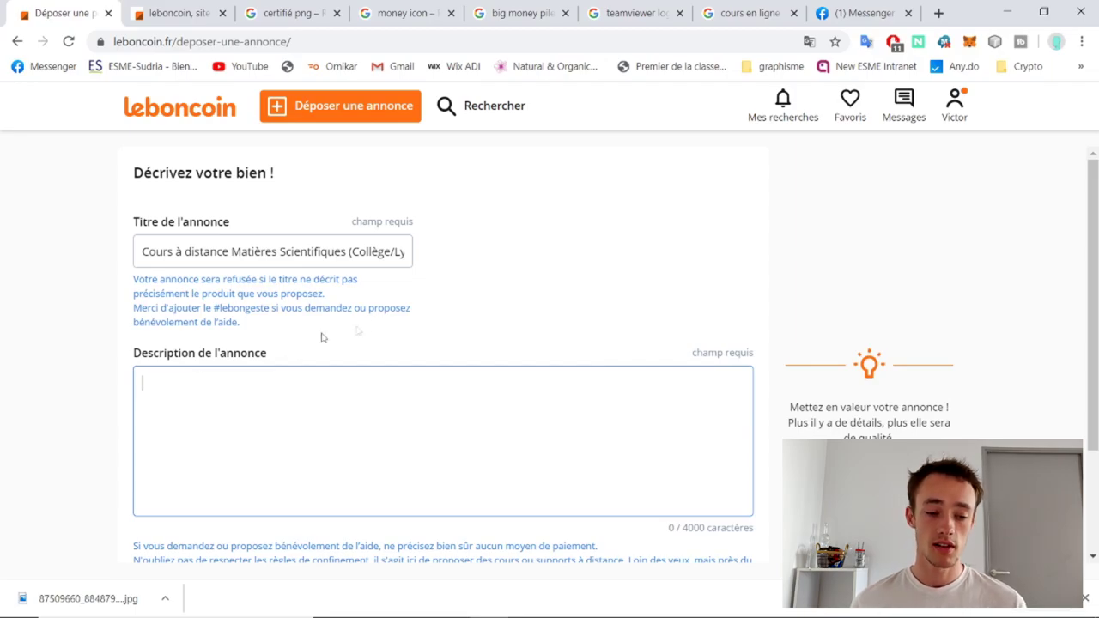
key("alt+Tab")
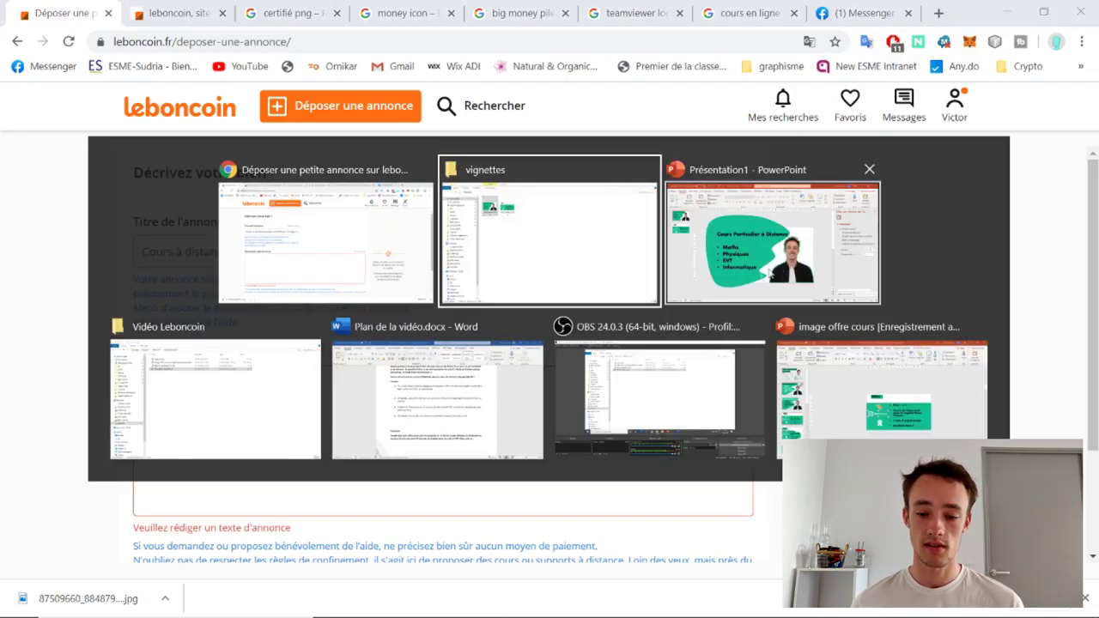
left_click(544, 291)
key("alt+Tab")
left_click(277, 381)
key("ctrl+v")
Review the pasted description and continue to the price step
scroll(330, 441, "up", 5)
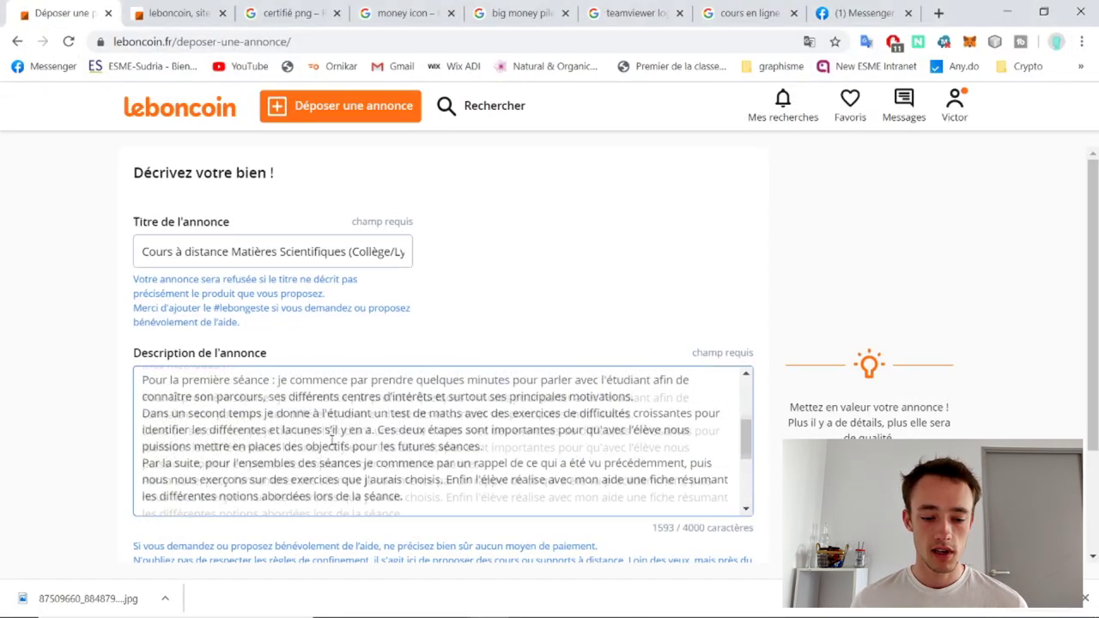
scroll(335, 421, "down", 8)
scroll(600, 216, "up", 1)
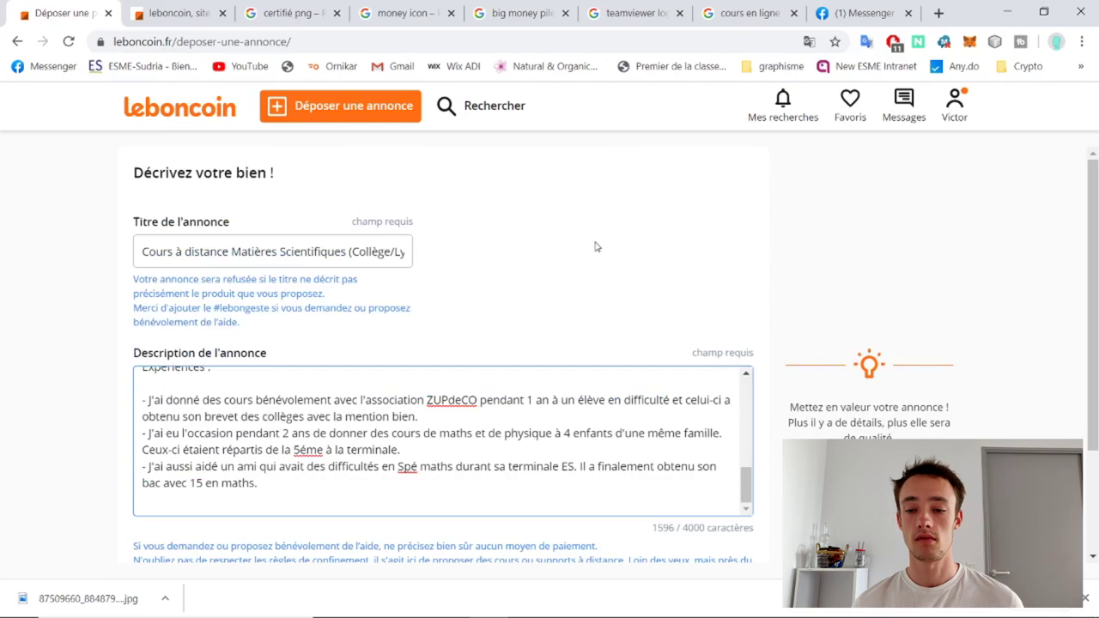
scroll(592, 260, "down", 2)
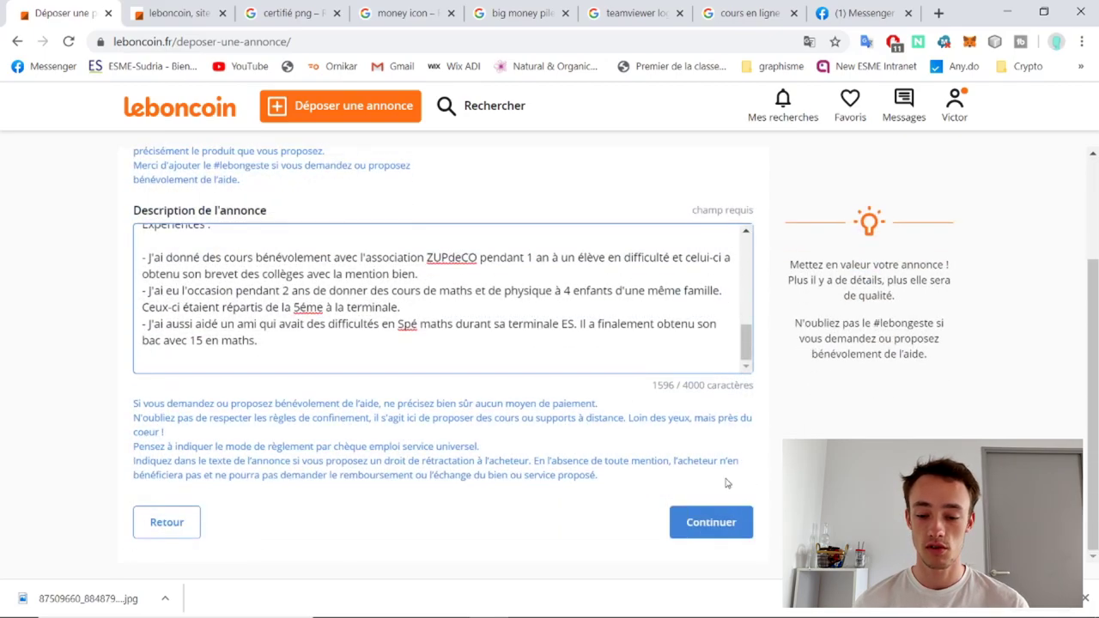
left_click(731, 525)
left_click(251, 243)
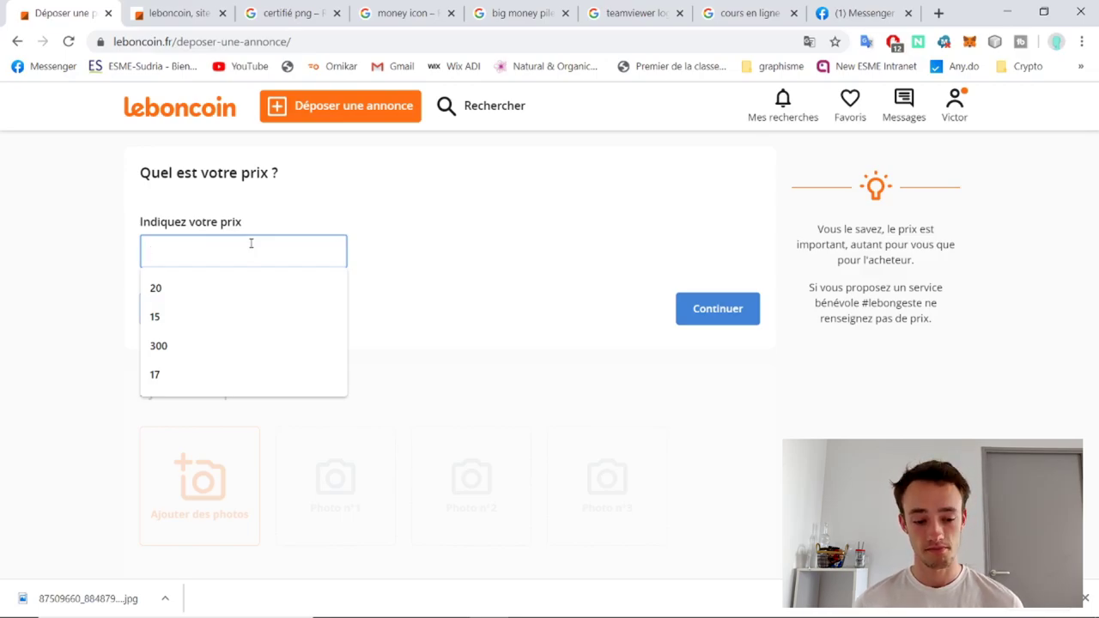
Set the price to 15 and upload the slide images from Bureau > vignettes as photos
left_click(210, 317)
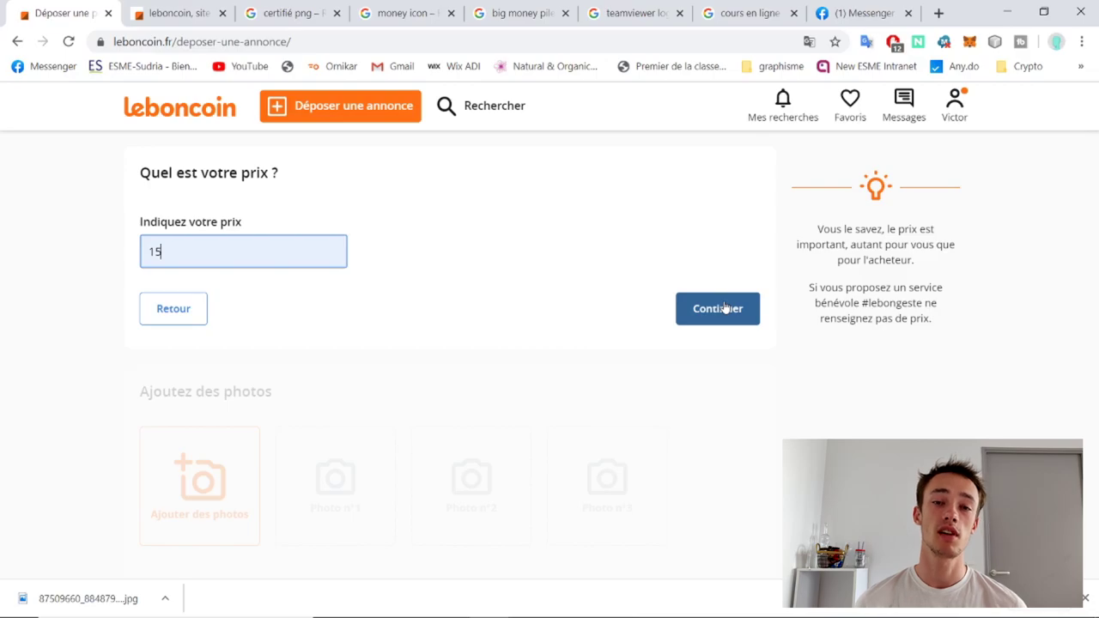
left_click(726, 308)
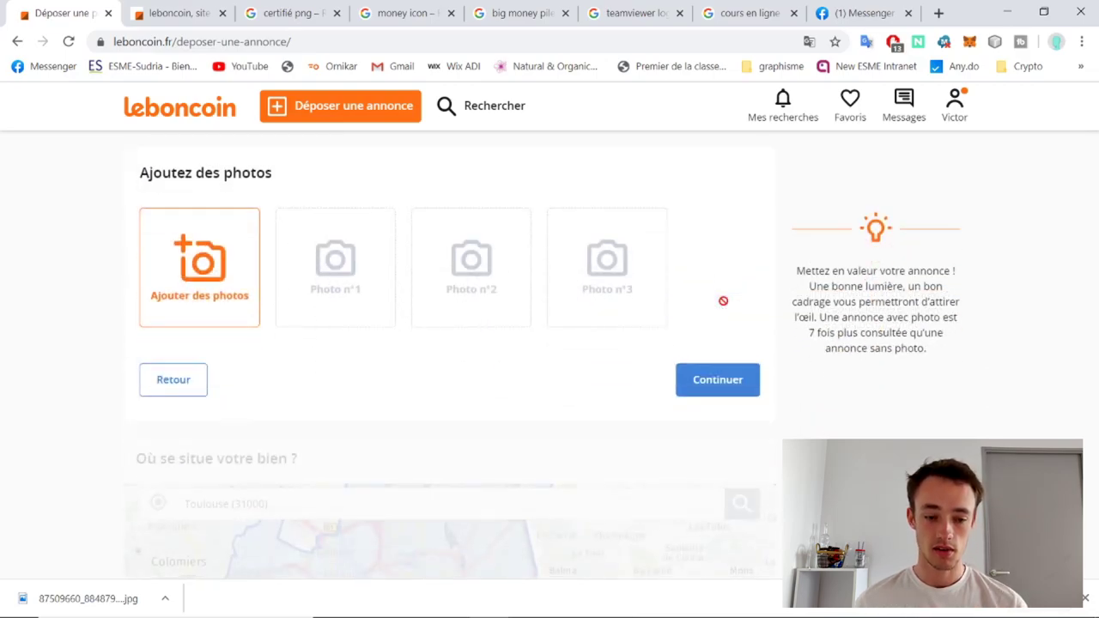
left_click(233, 273)
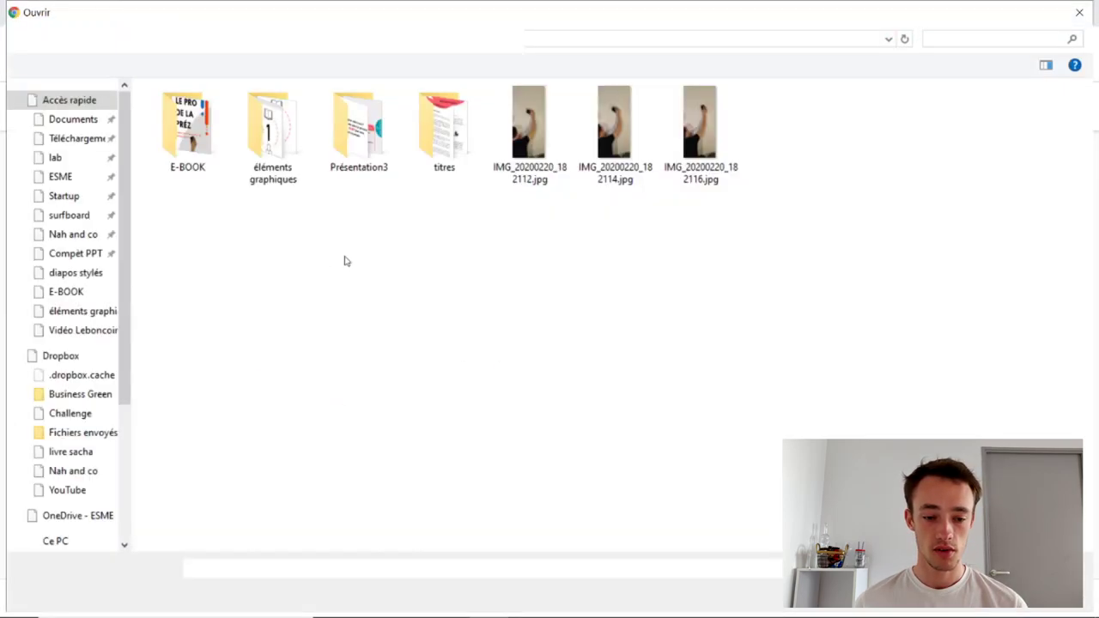
scroll(57, 453, "down", 1)
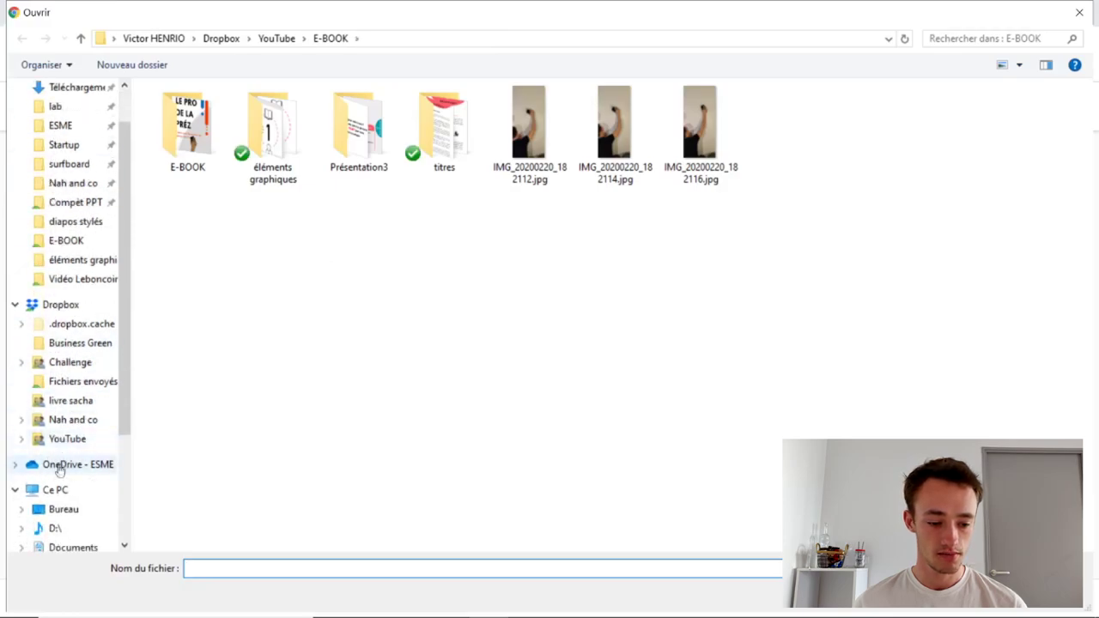
left_click(60, 508)
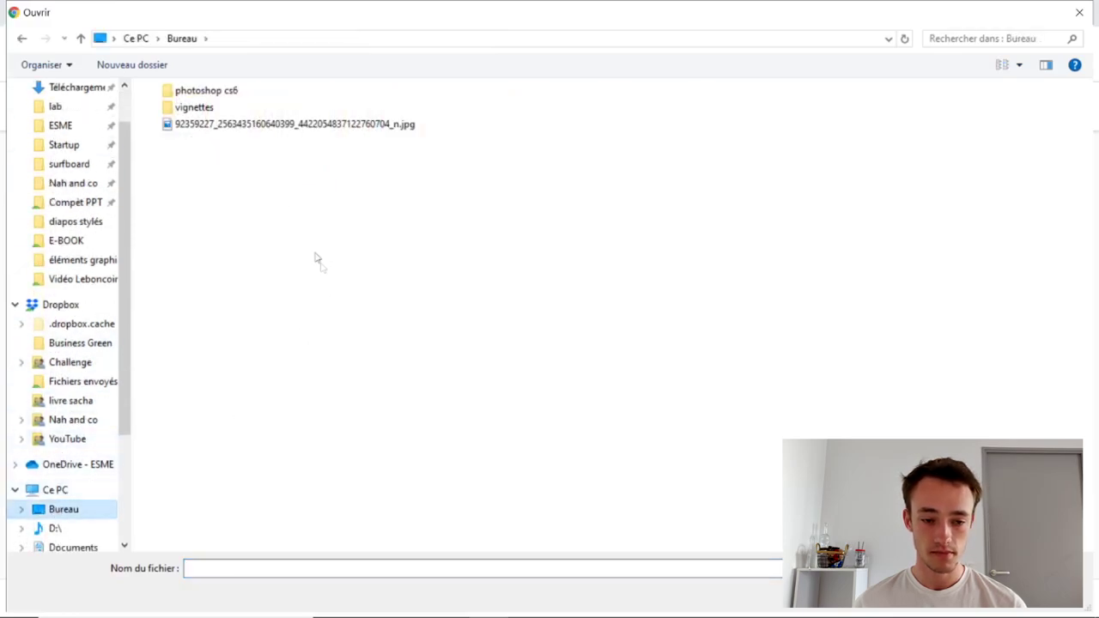
double_click(229, 107)
left_click(210, 144)
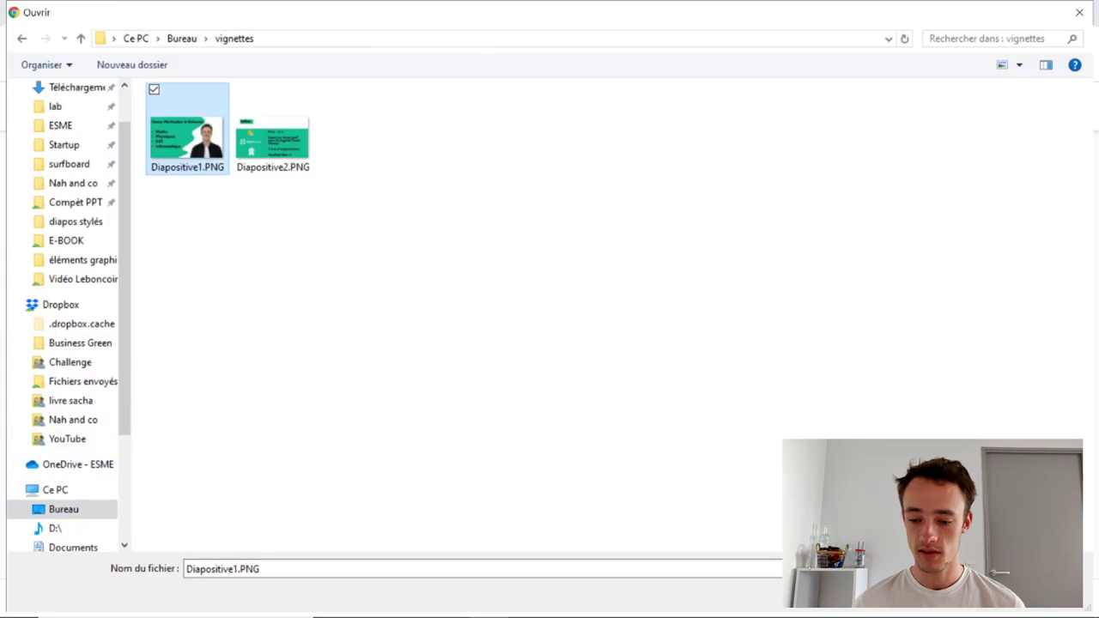
key("Return")
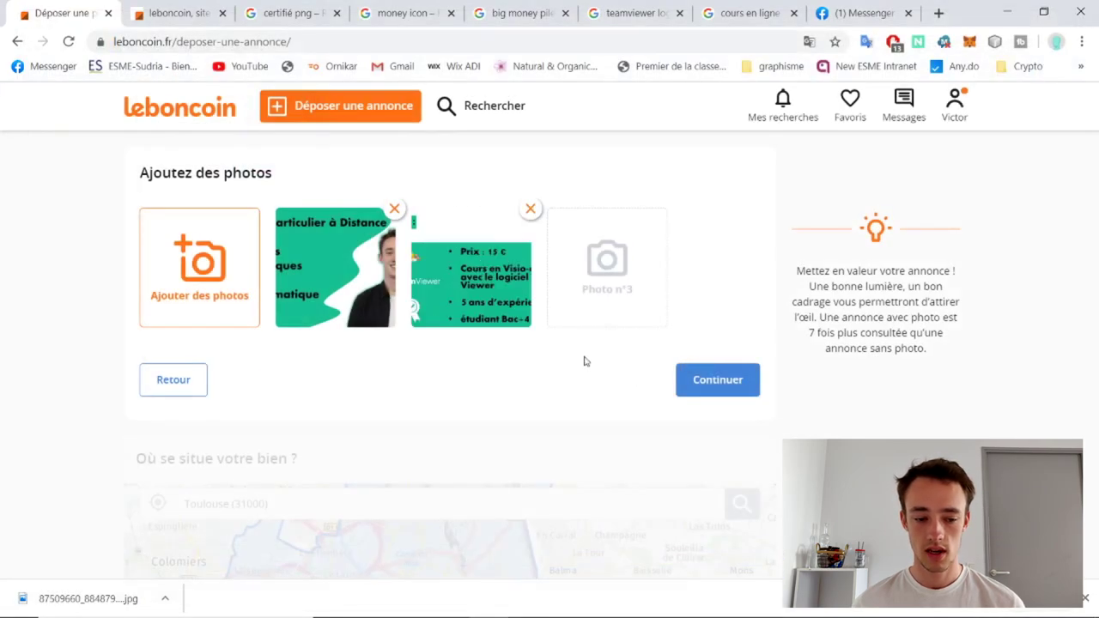
left_click(702, 374)
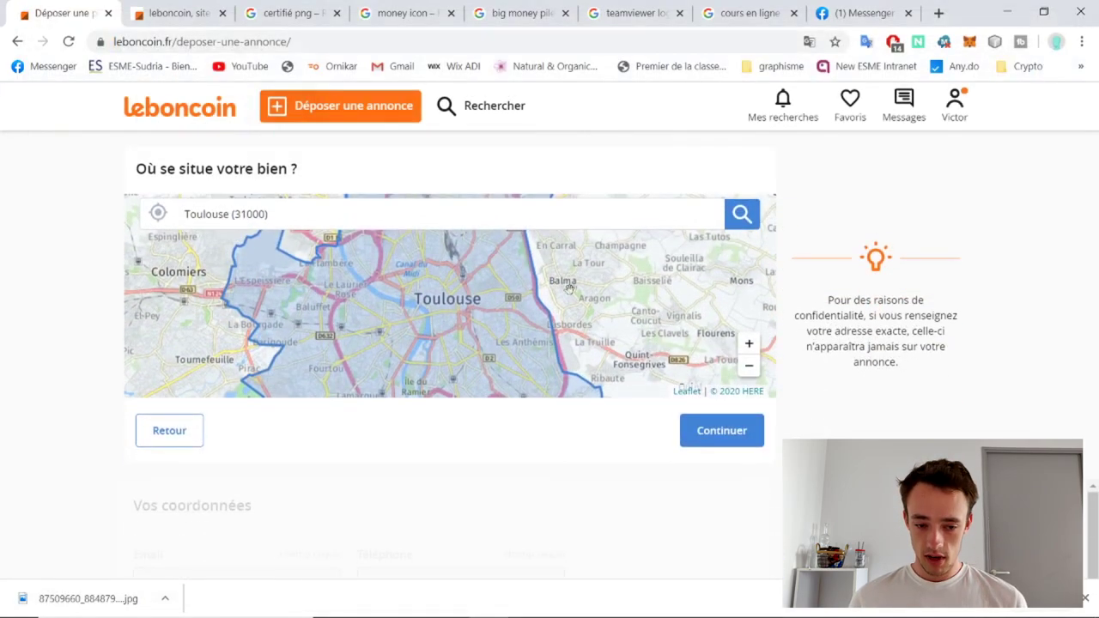
Keep Toulouse (31000), confirm contact details, and publish the ad without a paid boost
left_click(285, 214)
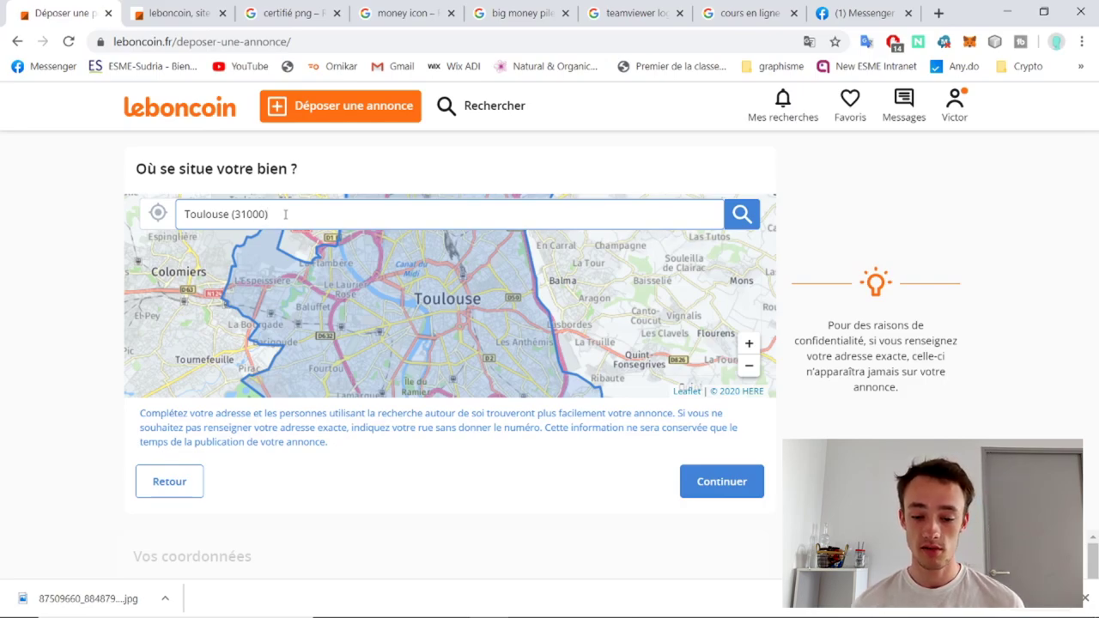
left_click(713, 481)
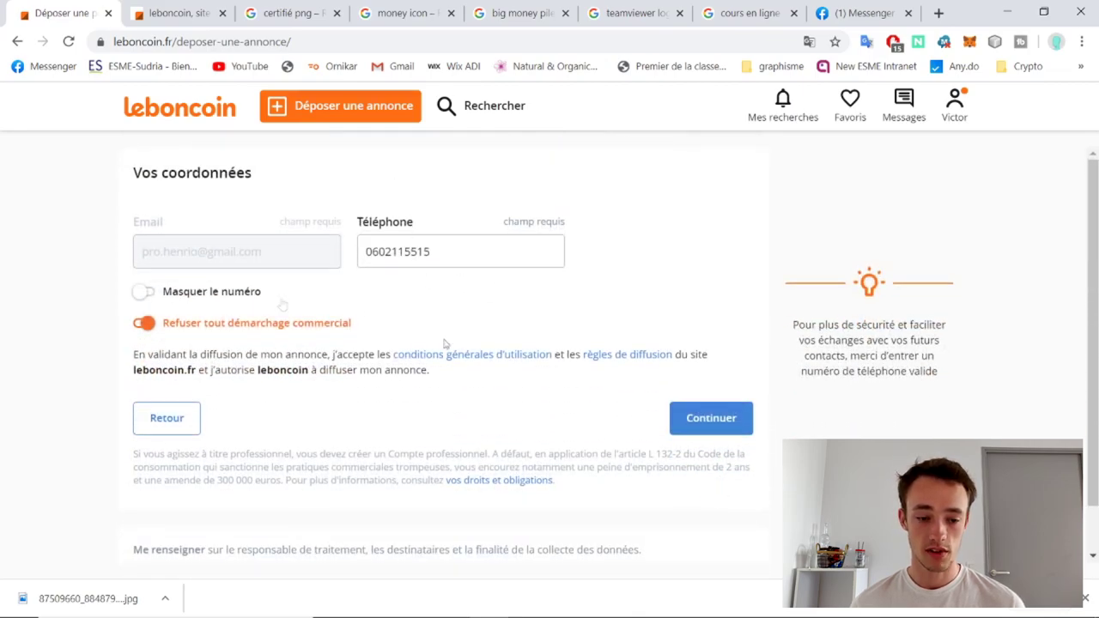
left_click(732, 418)
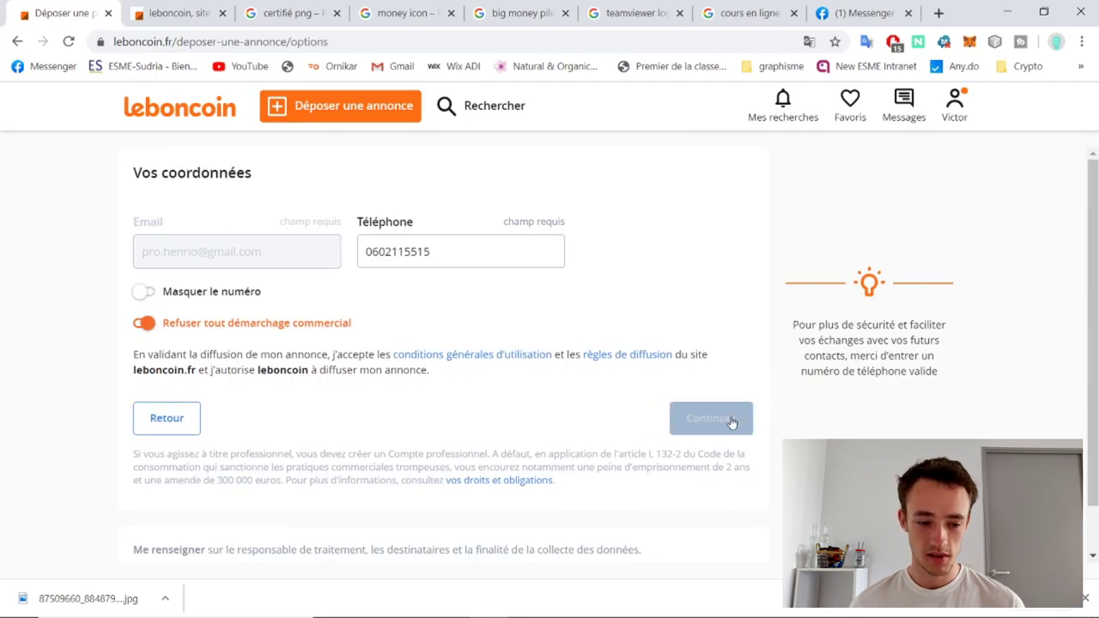
scroll(730, 418, "down", 2)
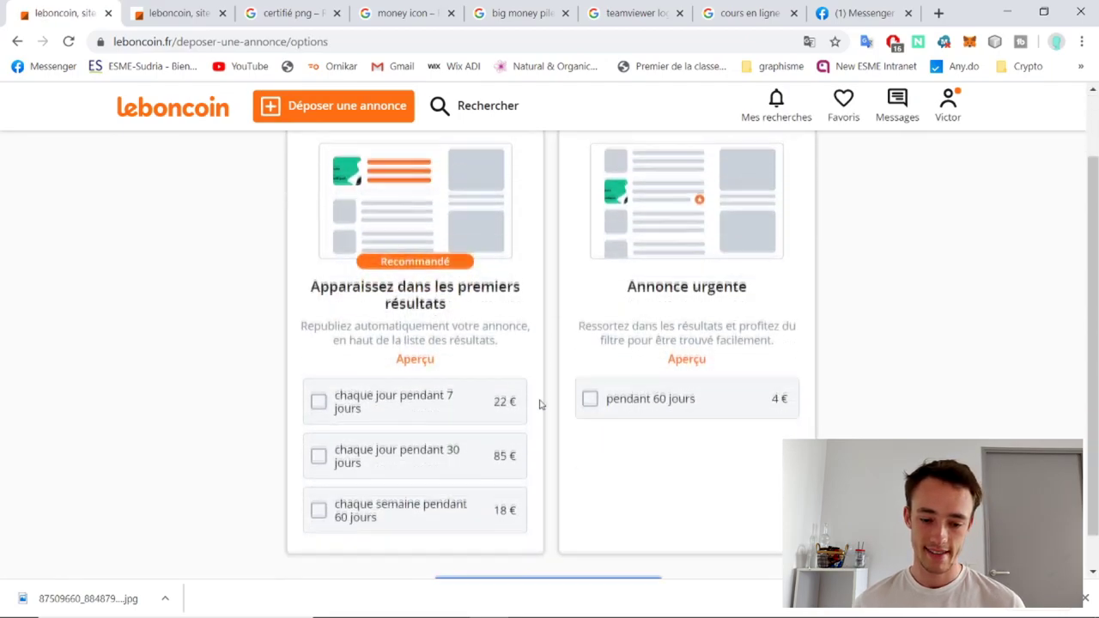
scroll(550, 515, "up", 1)
scroll(553, 499, "down", 1)
scroll(552, 490, "up", 1)
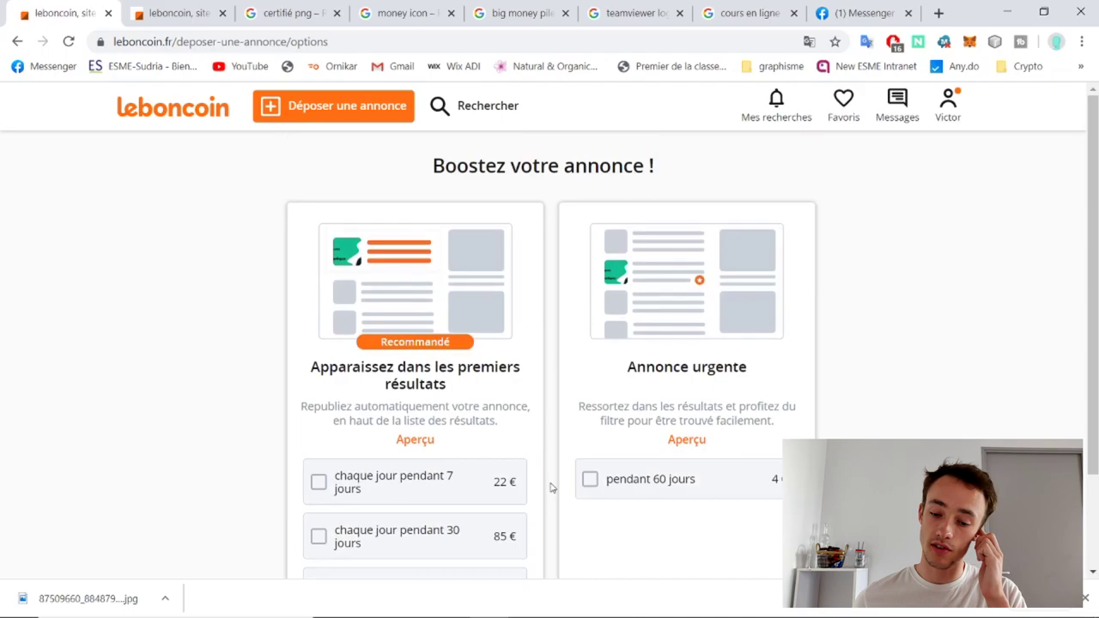
scroll(552, 488, "down", 2)
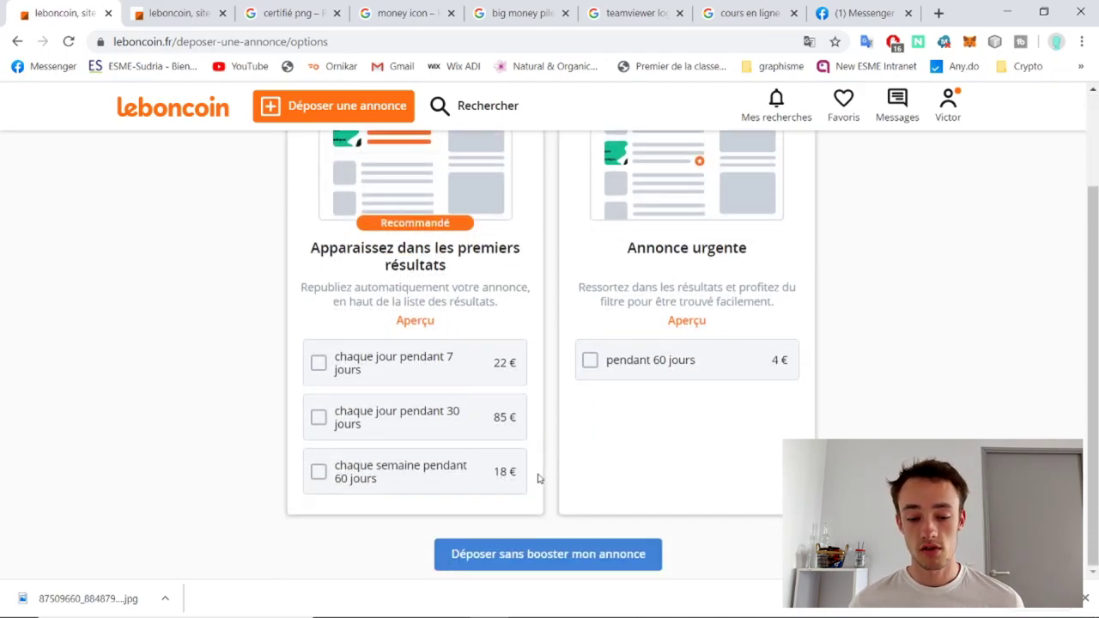
left_click(583, 546)
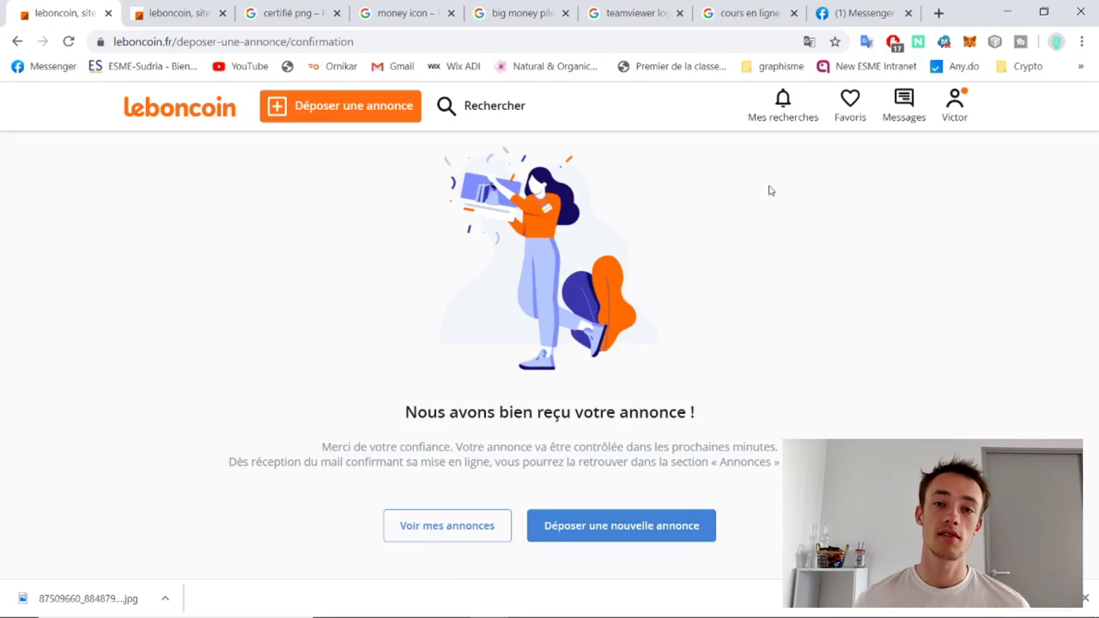